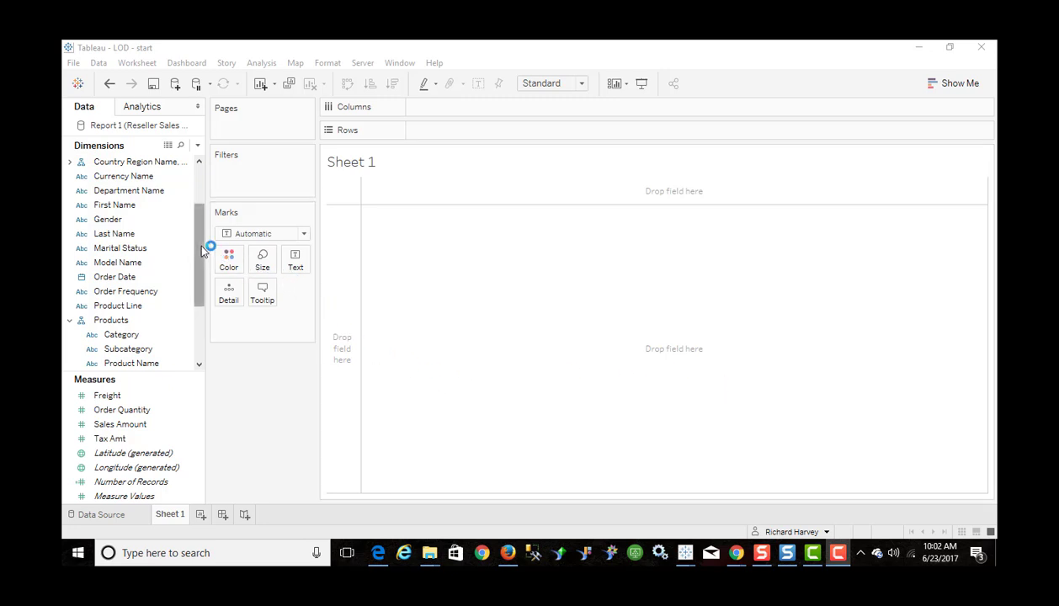
Step: Build a bar chart of summed Sales Amount by product Subcategory, with Subcategory on columns and Sales Amount on rows
mouse_move(202, 250)
left_mouse_down()
mouse_move(212, 213)
mouse_move(205, 267)
left_mouse_up()
left_click(139, 306)
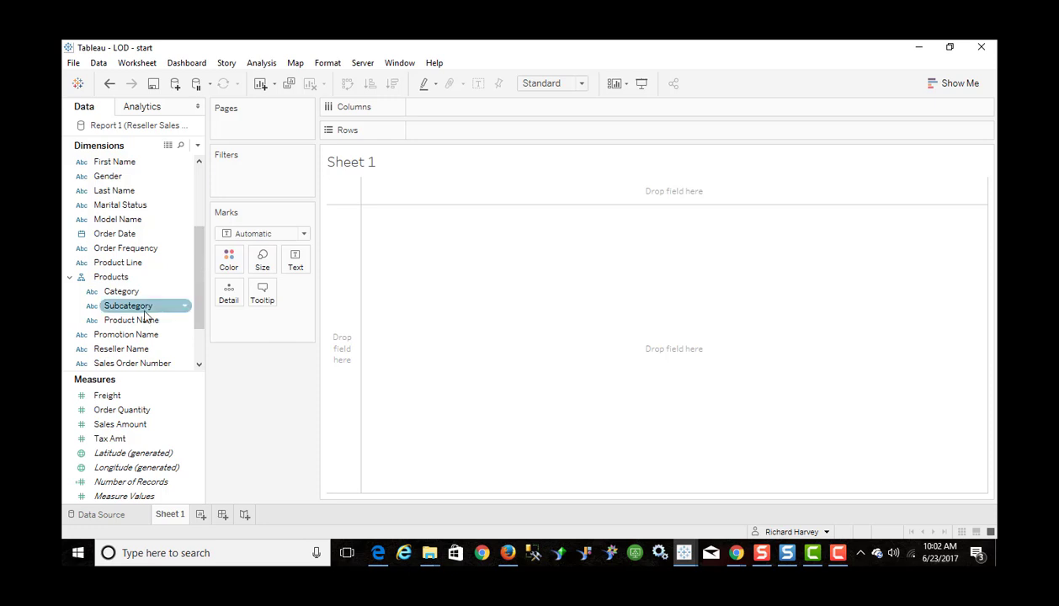
left_click_drag(145, 316, 453, 117)
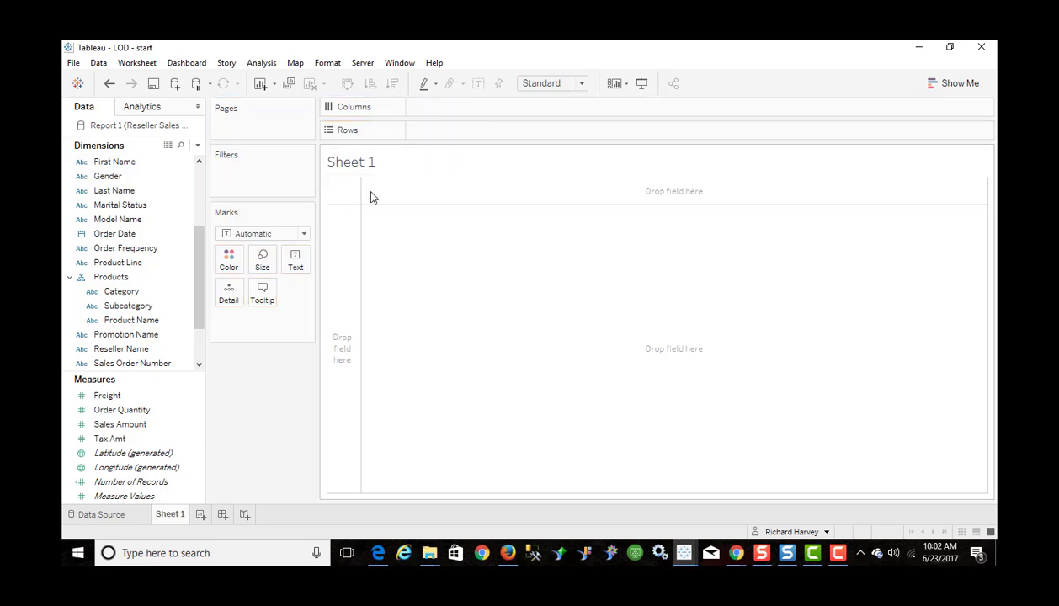
left_click(137, 426)
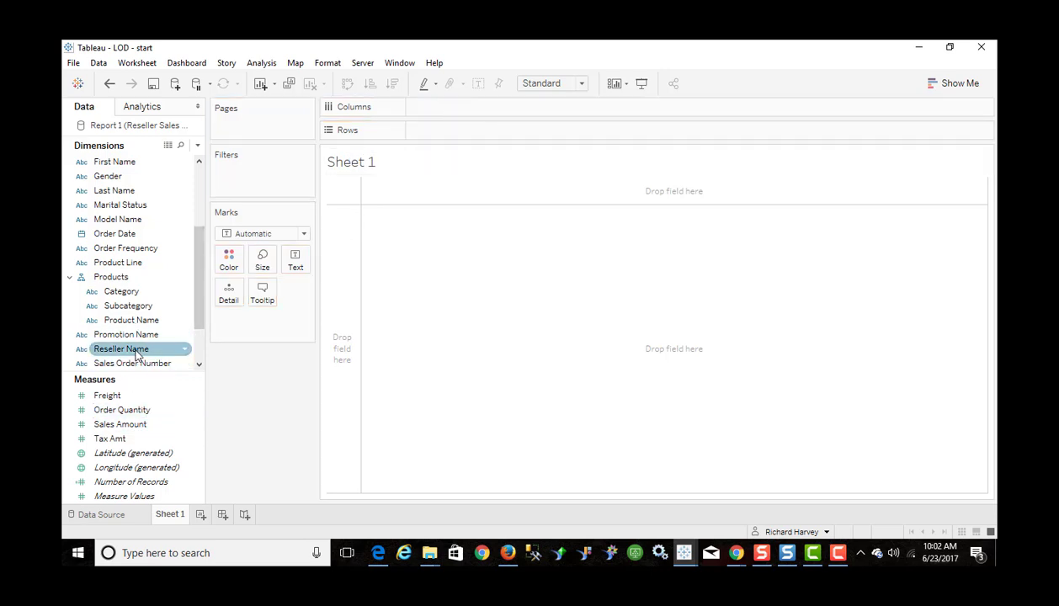
left_click_drag(116, 426, 447, 137)
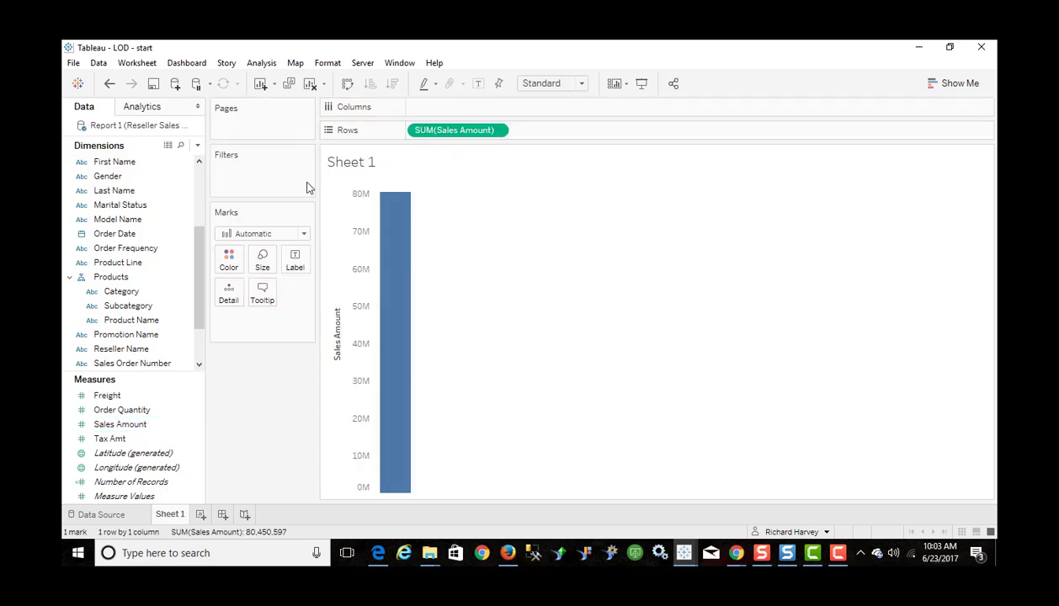
left_click_drag(133, 306, 450, 112)
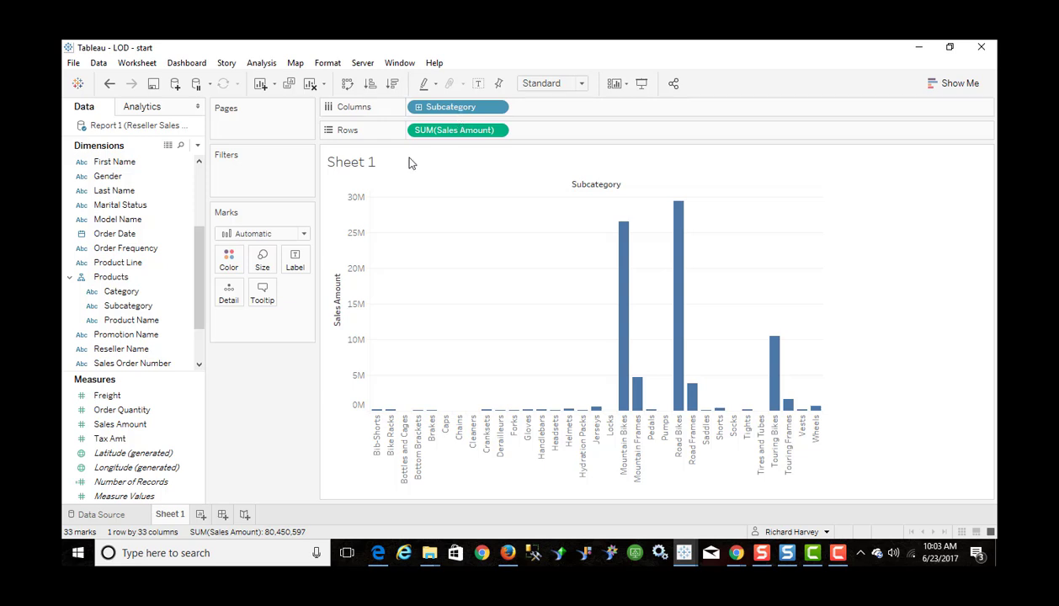
Step: Filter the chart by Category to keep only Accessories and Clothing
left_click(123, 294)
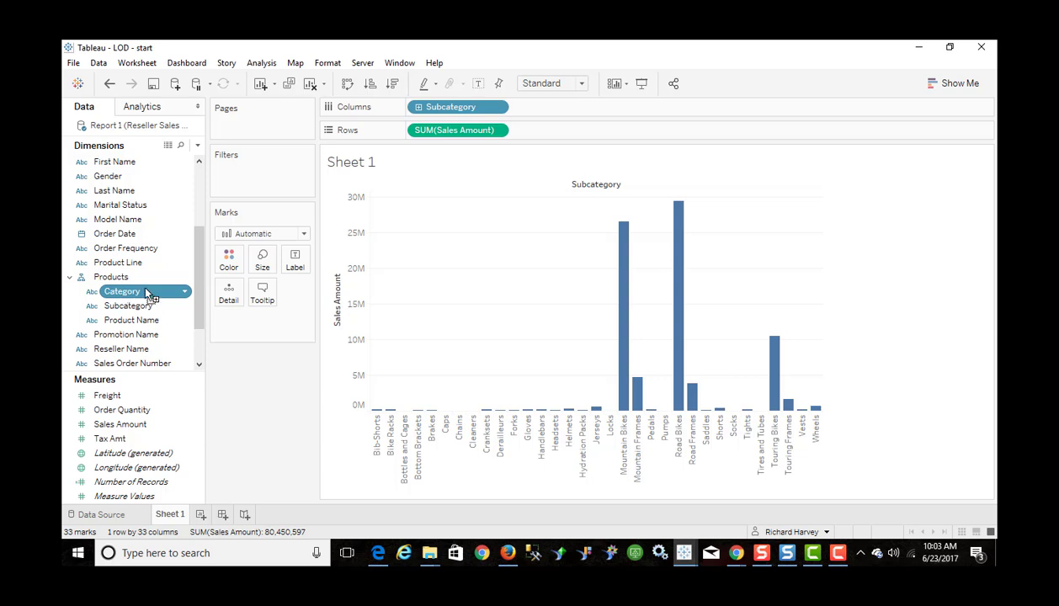
left_click_drag(145, 289, 245, 177)
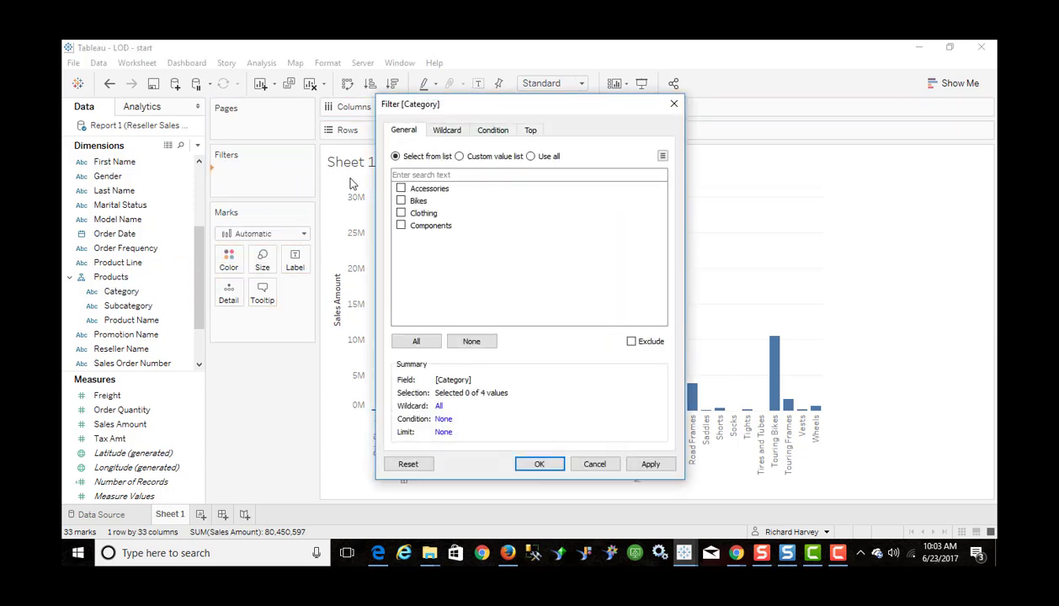
left_click(401, 188)
left_click(400, 213)
left_click(651, 464)
left_click(549, 464)
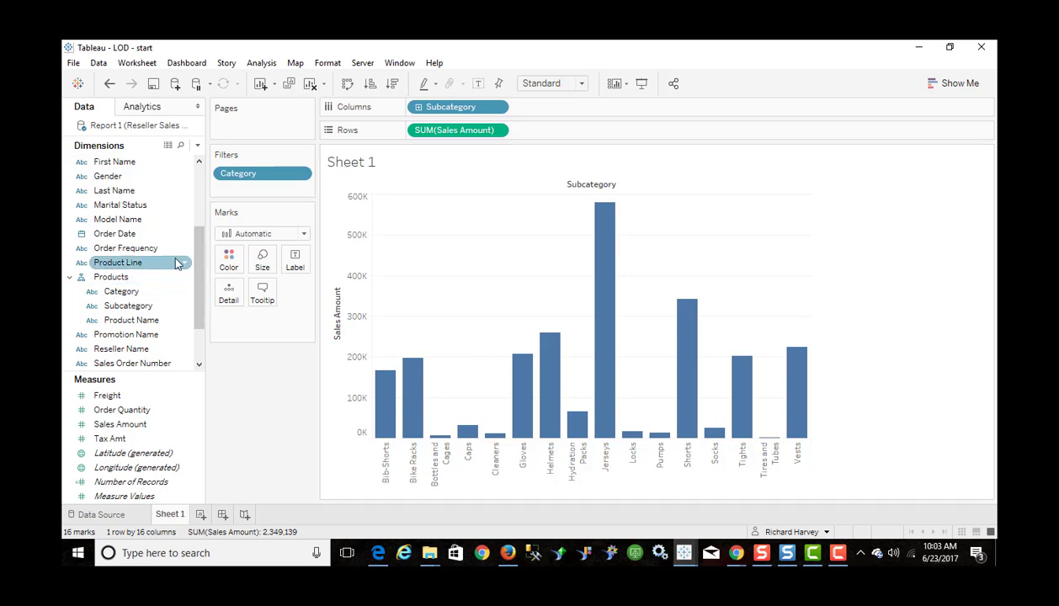
Step: Colour the bars by Country Region Name from the country region hierarchy
scroll(199, 265, "up", 5)
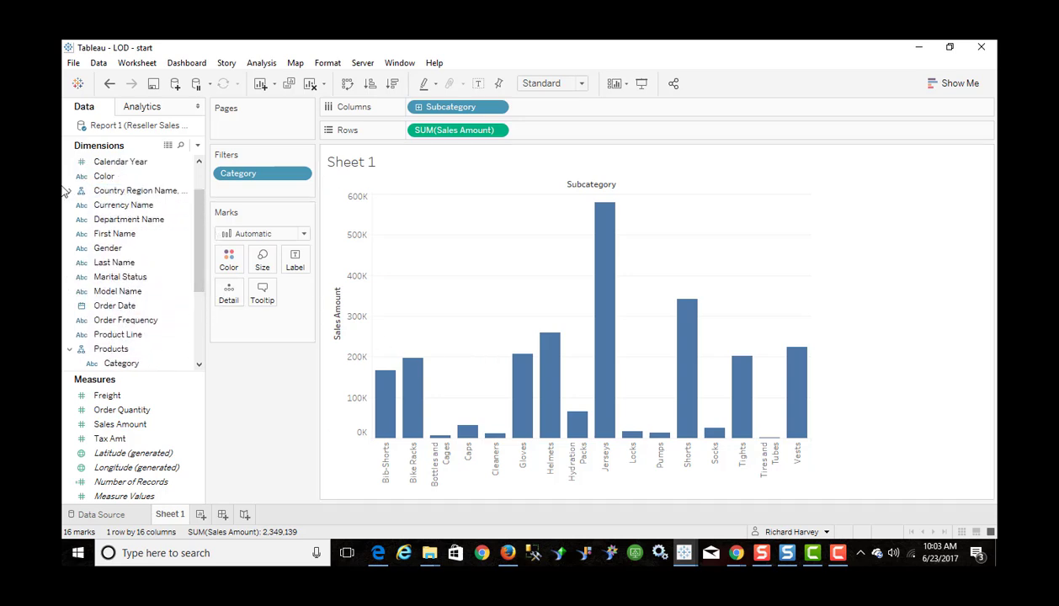
left_click(70, 191)
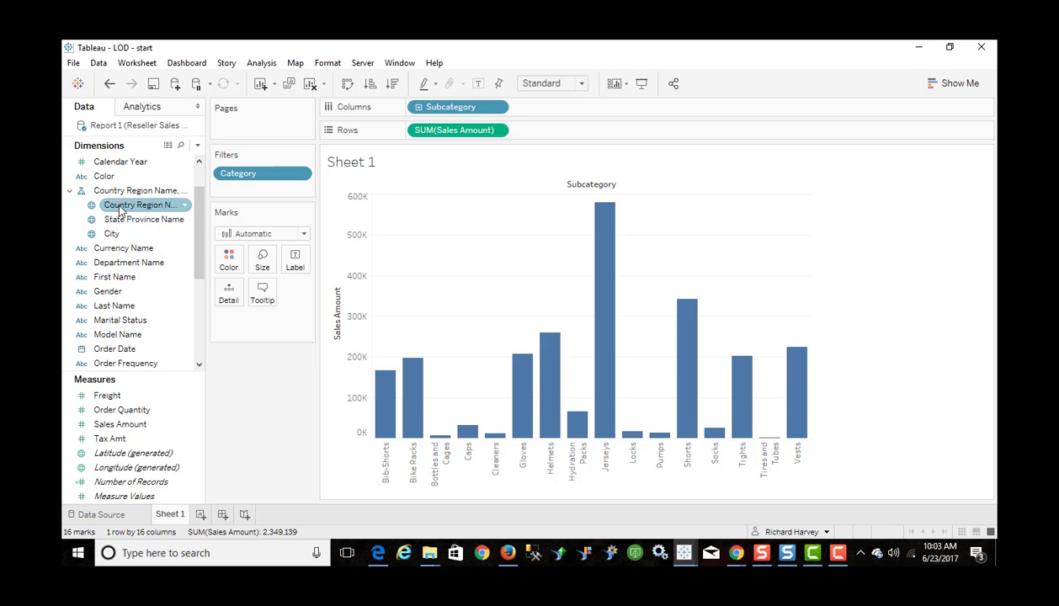
left_click_drag(120, 211, 229, 264)
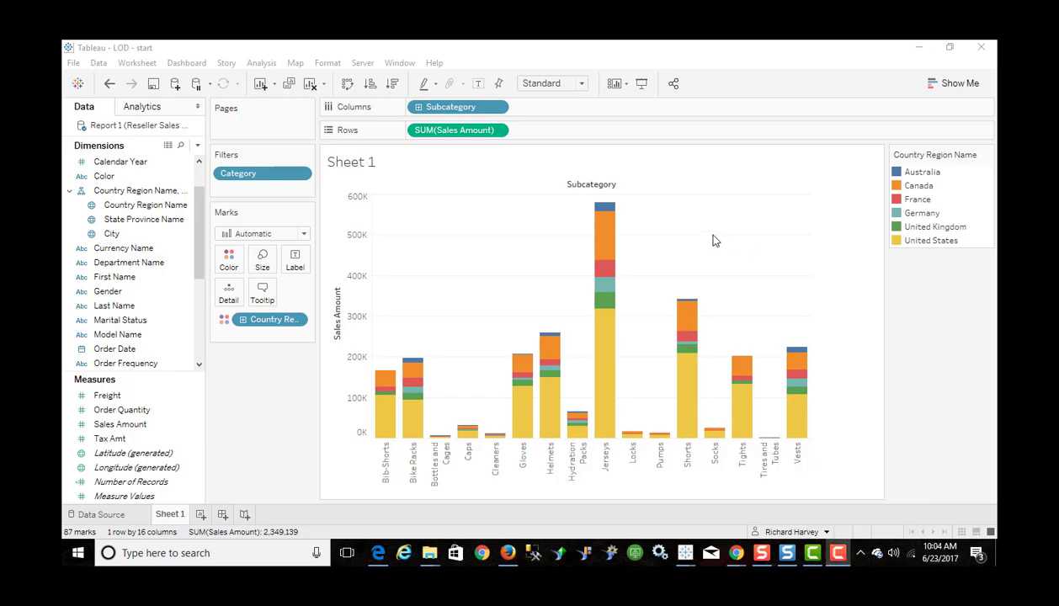
mouse_move(607, 244)
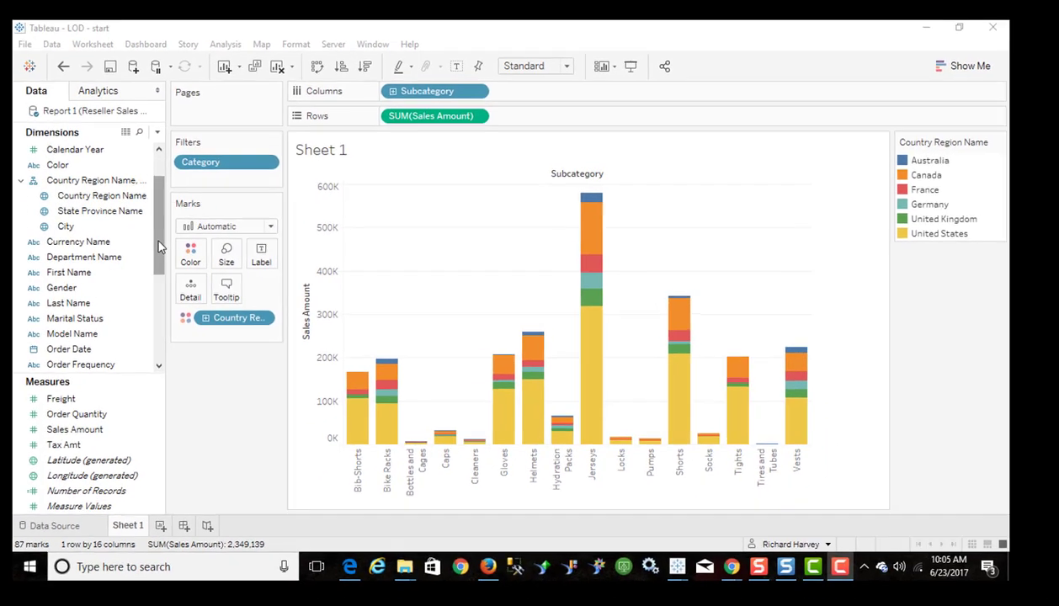
Step: Create a calculated field named "Fixed Category Sales"
left_click_drag(196, 252, 196, 344)
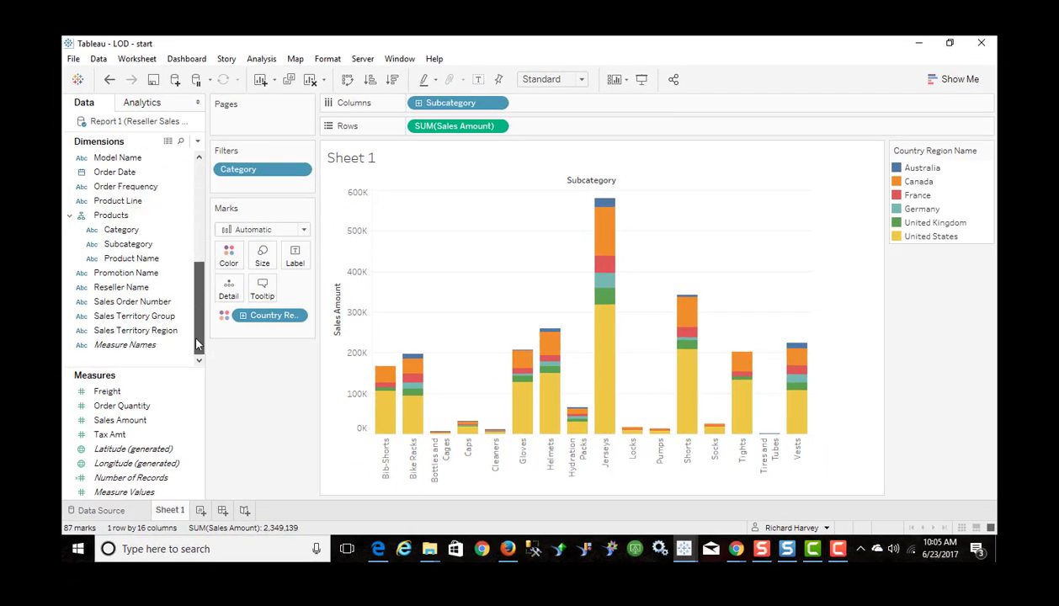
right_click(103, 364)
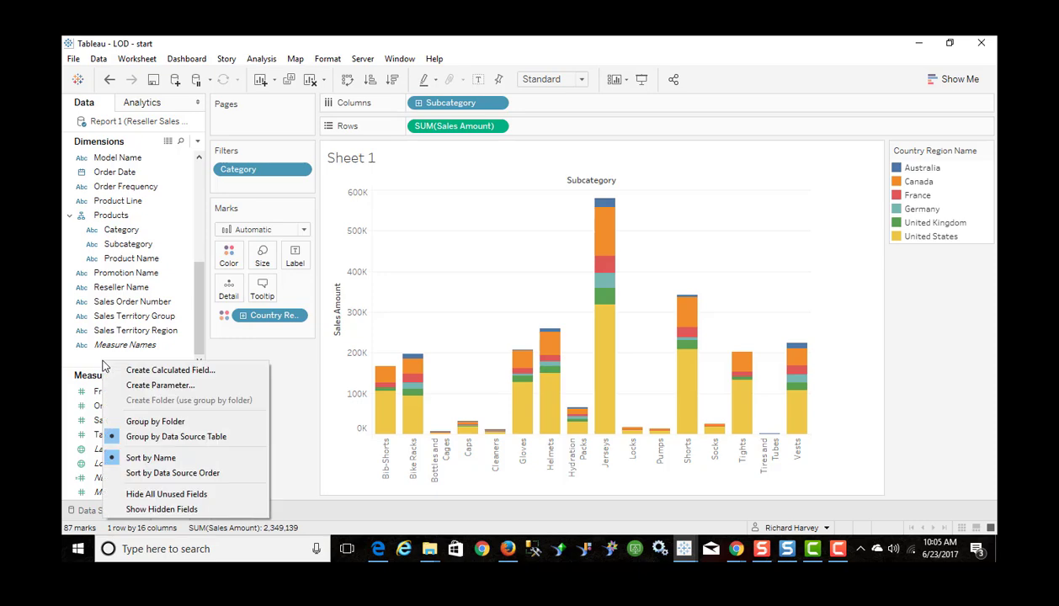
left_click(135, 370)
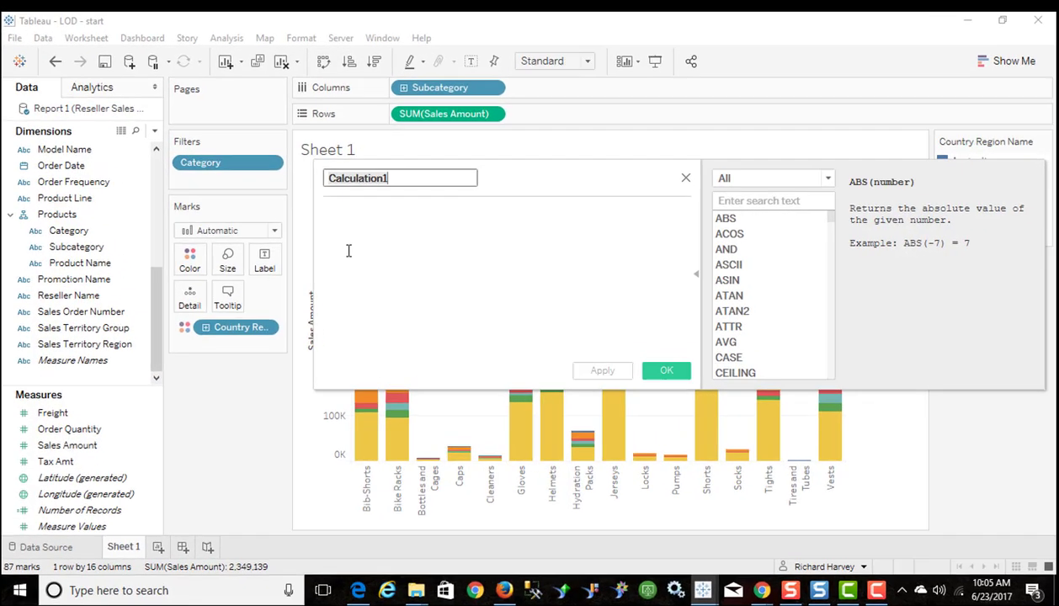
type("Fixed")
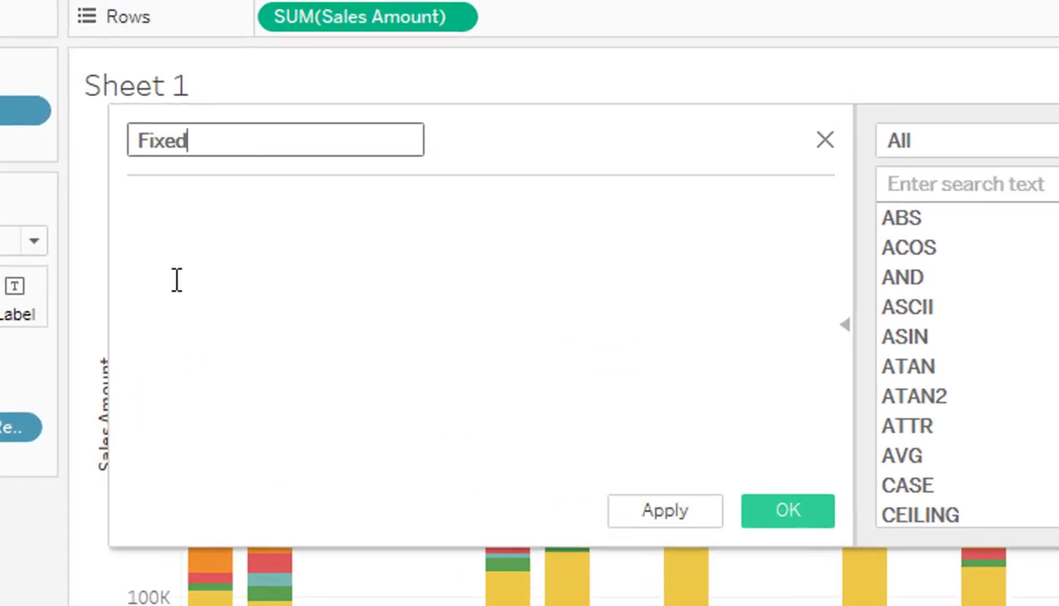
type(" Categ")
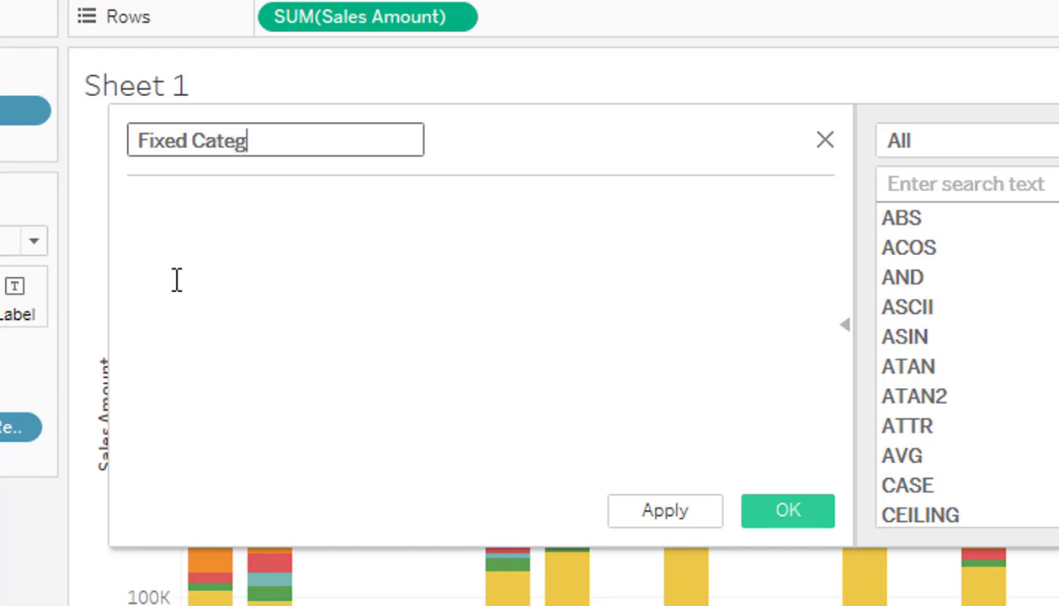
type("ory Sales")
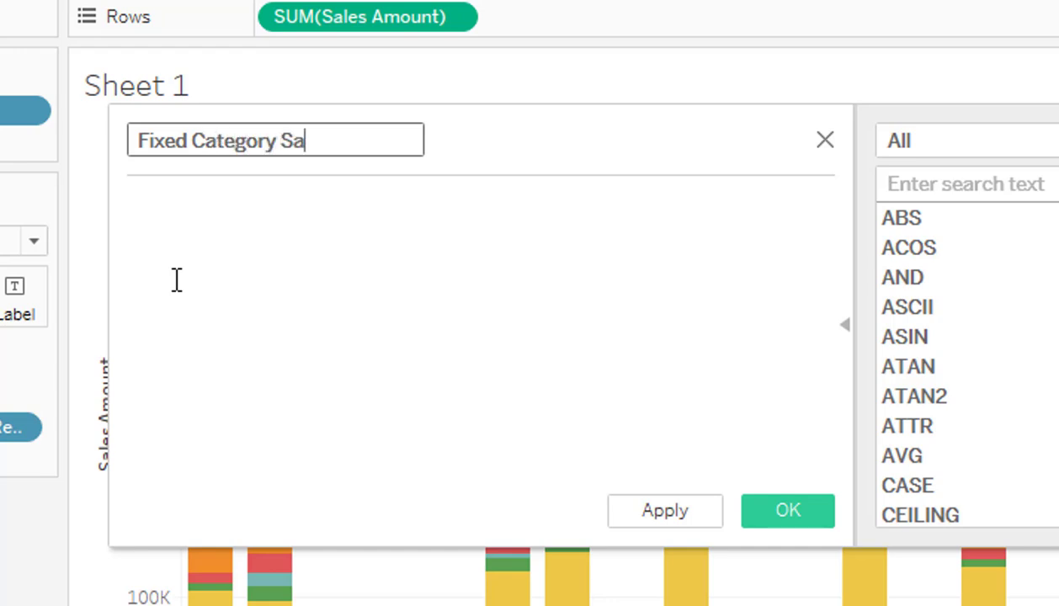
Step: Begin the calculation's formula with the level of detail expression { FIXED [Category] :
left_click(176, 279)
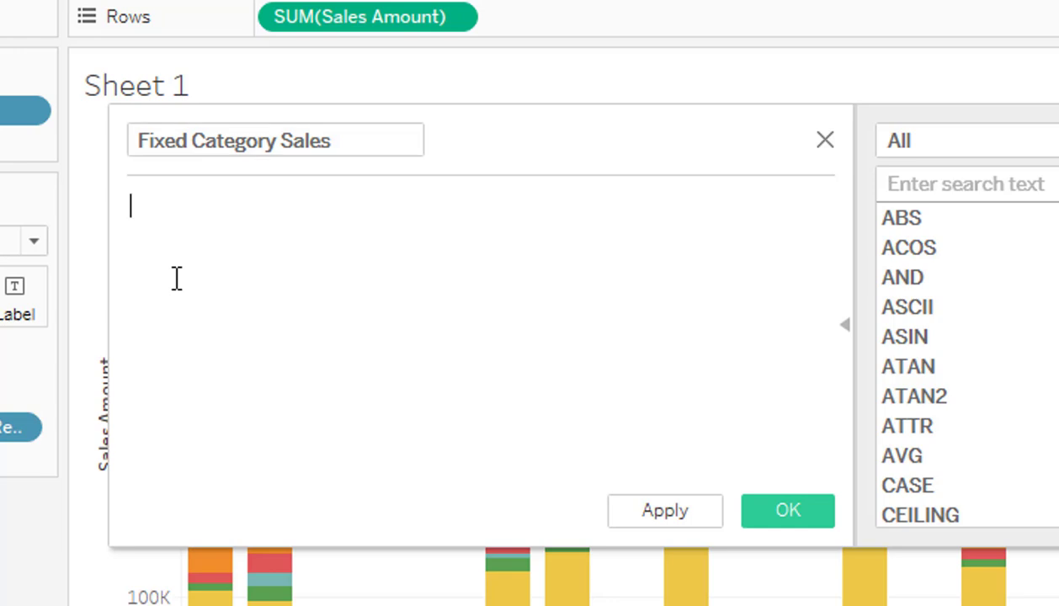
type("fix")
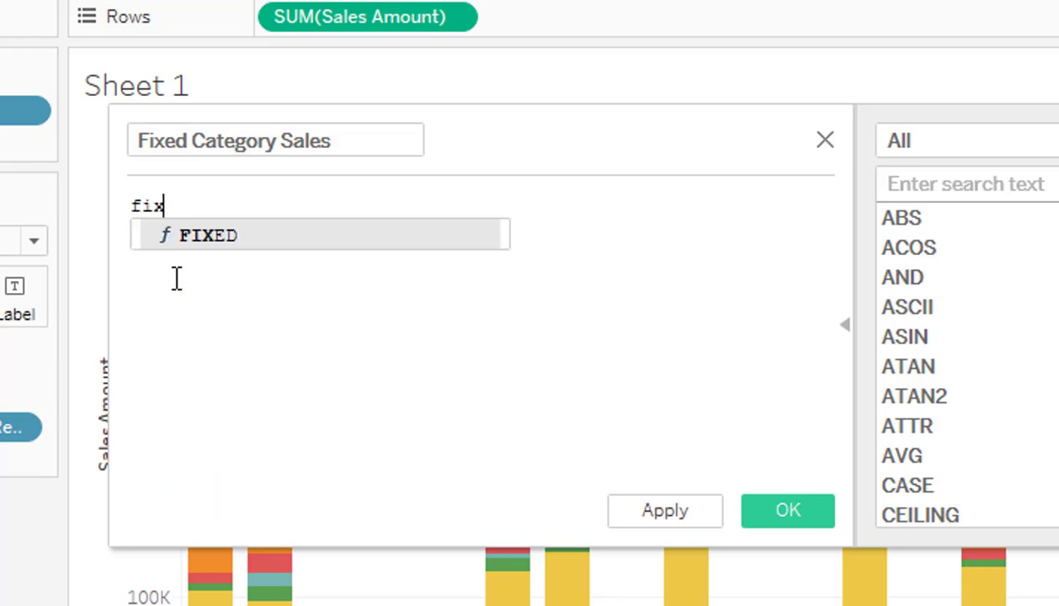
left_click(195, 239)
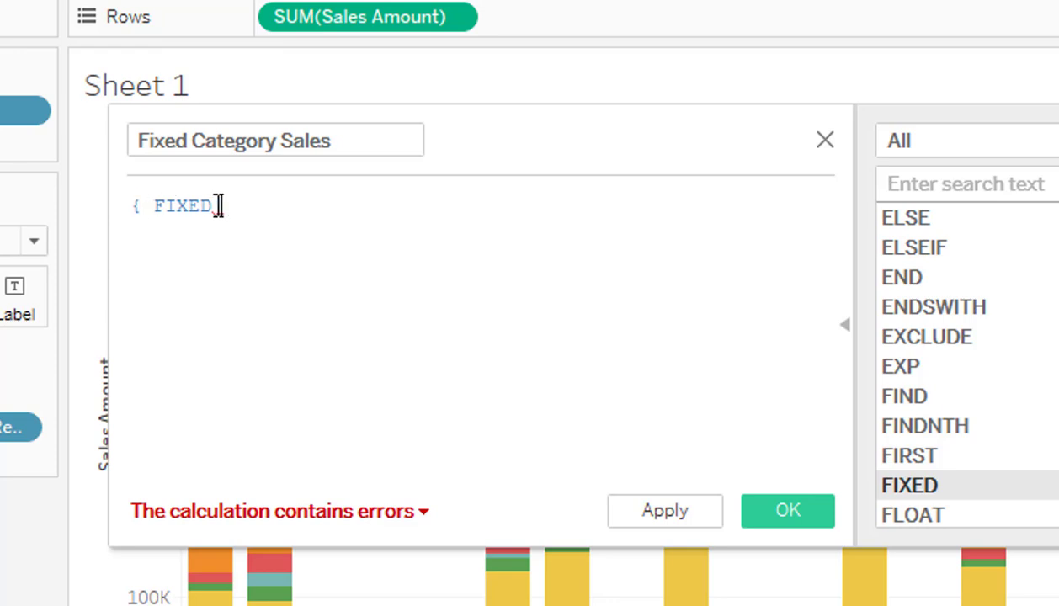
mouse_move(218, 205)
type("cate")
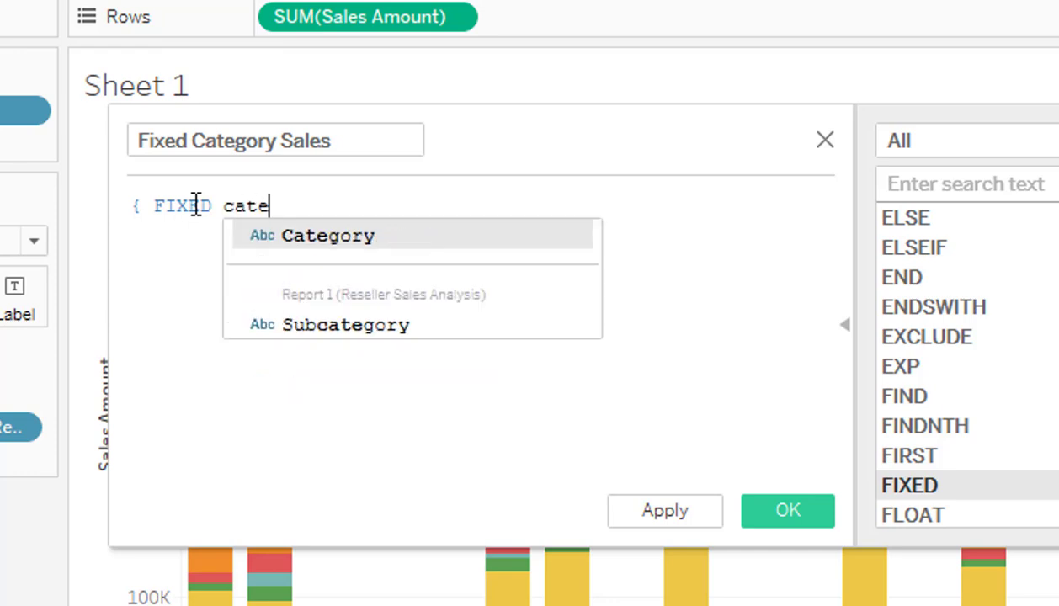
left_click(286, 238)
type(":")
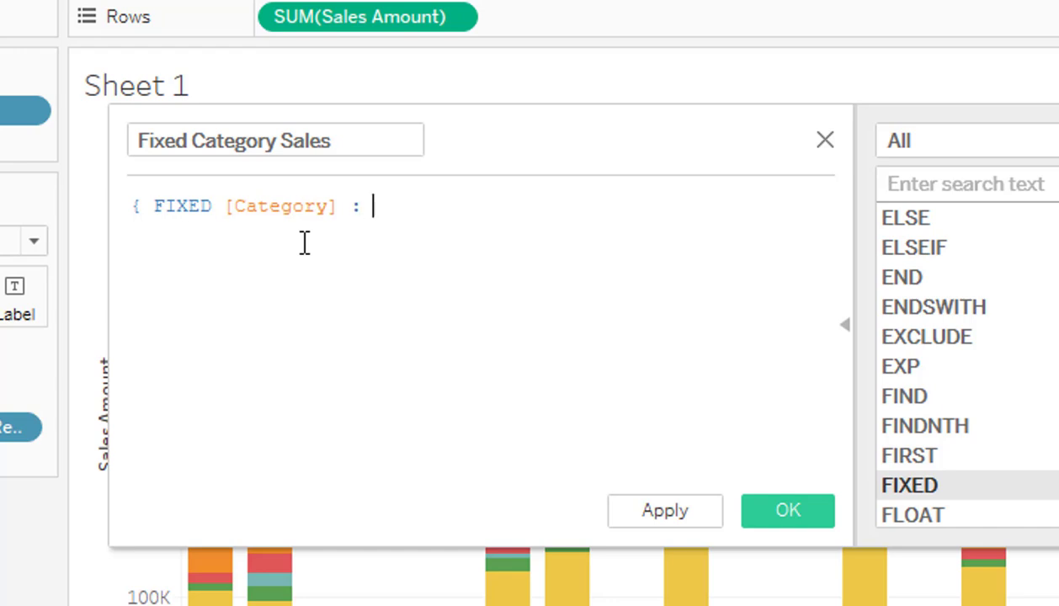
Step: Complete the formula with SUM([Sales Amount])} and save the calculated field
type(" Sum")
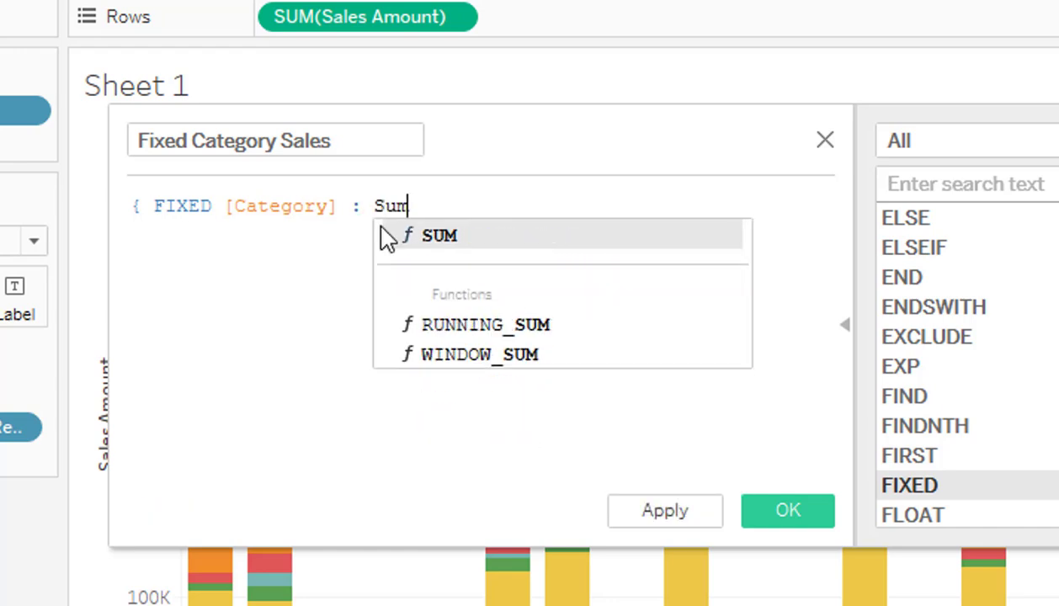
left_click(411, 239)
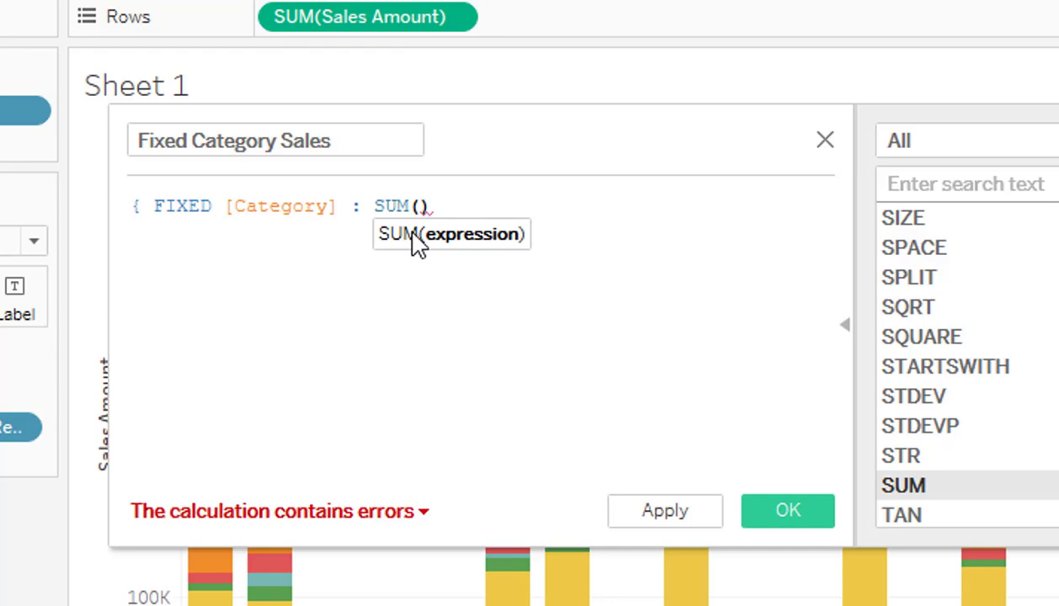
type("sal")
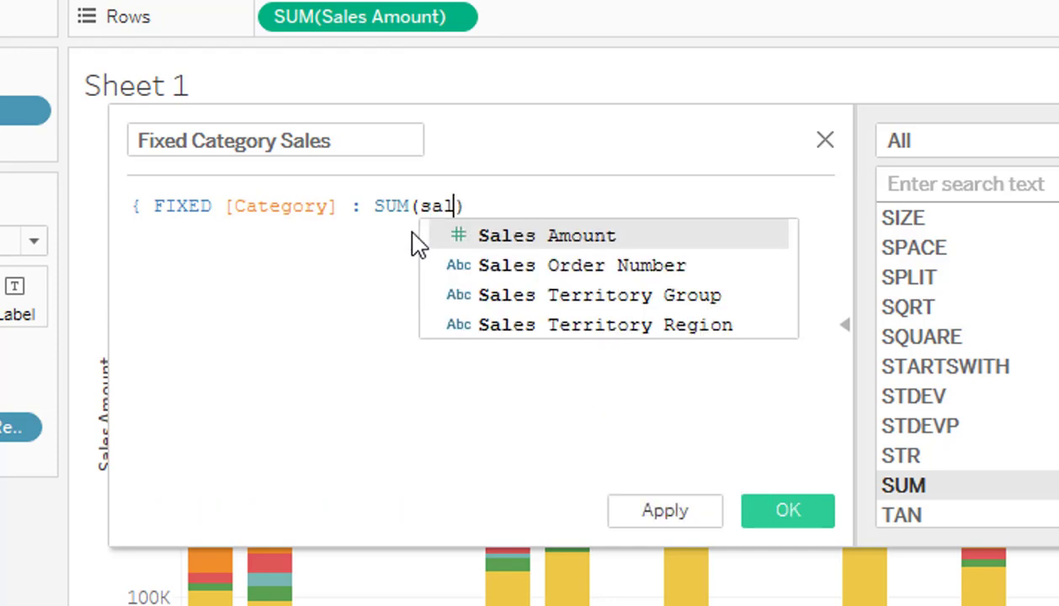
key("Return")
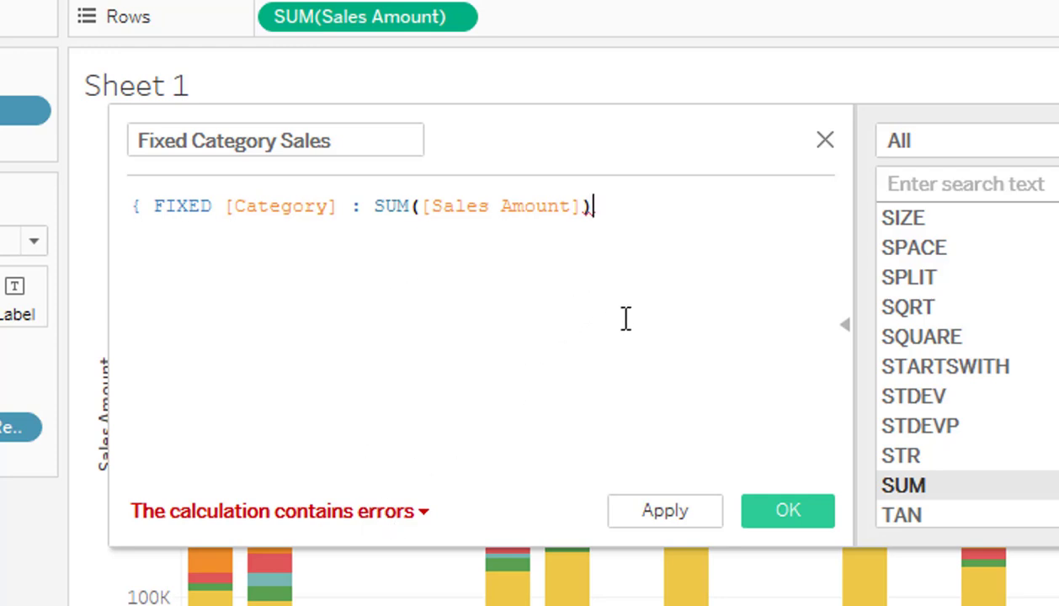
type("}")
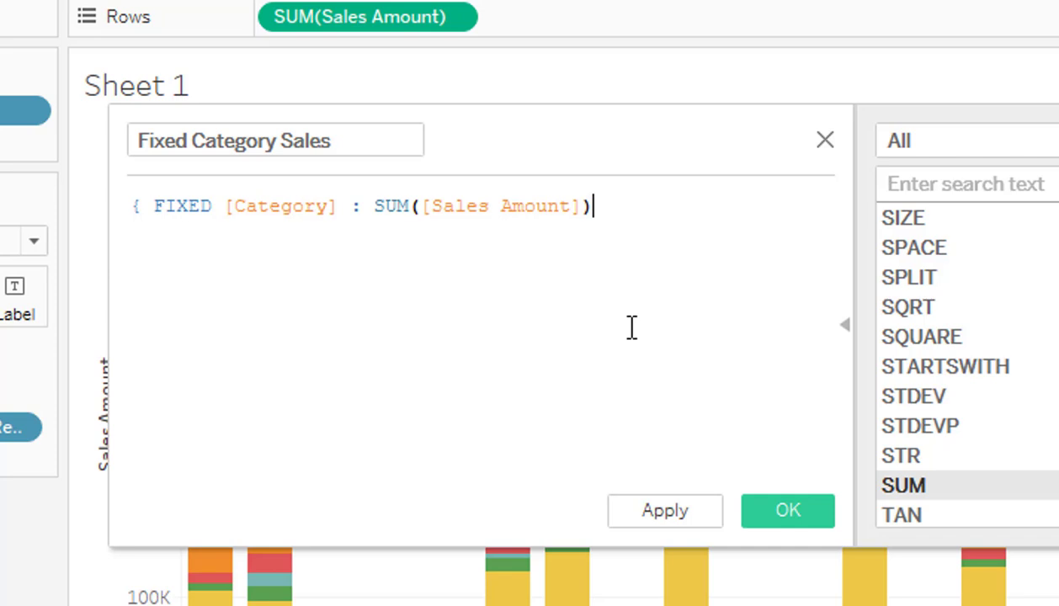
type("}")
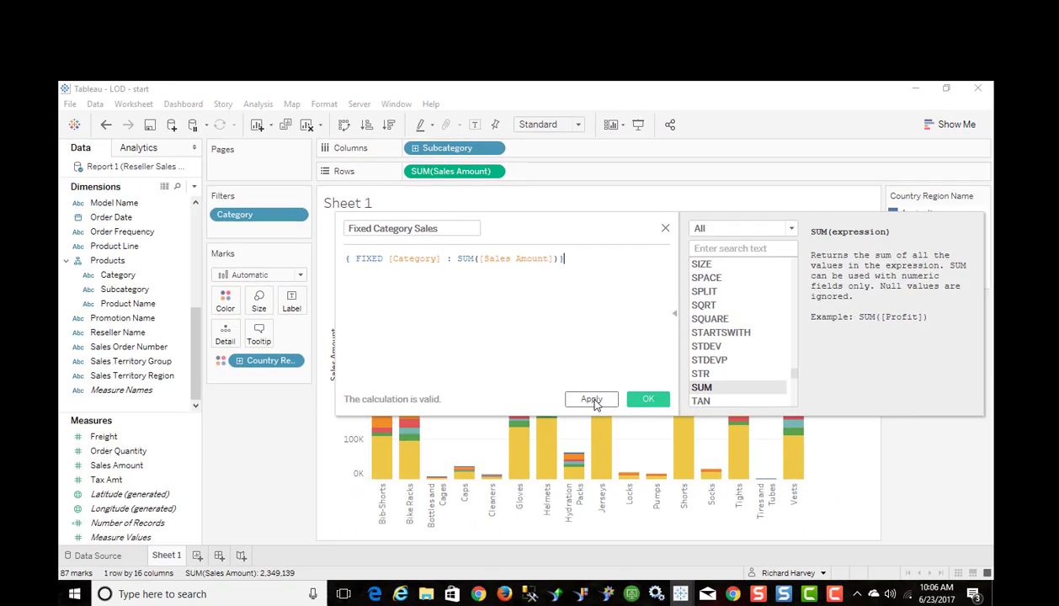
left_click(665, 510)
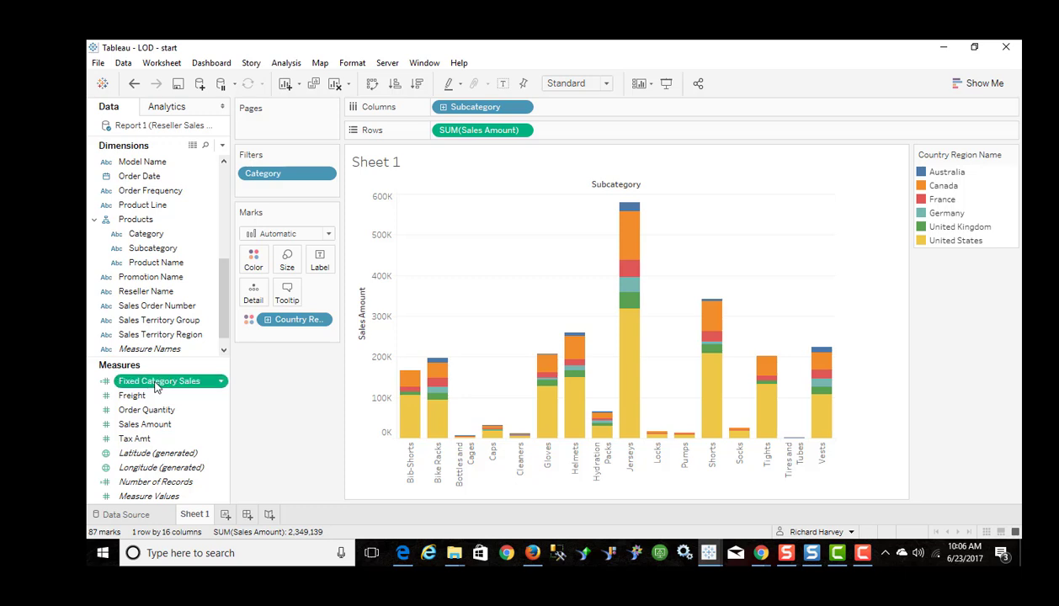
Step: Add Fixed Category Sales to the chart's tooltip and view the tooltip for the Canada segment of the Jerseys bar
left_click_drag(157, 387, 289, 292)
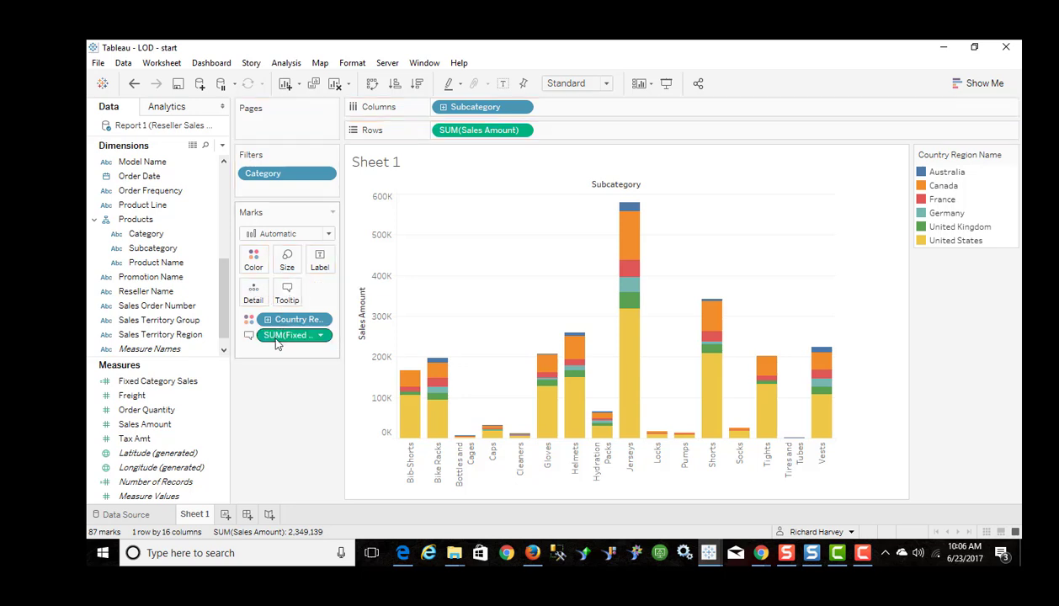
left_click(320, 335)
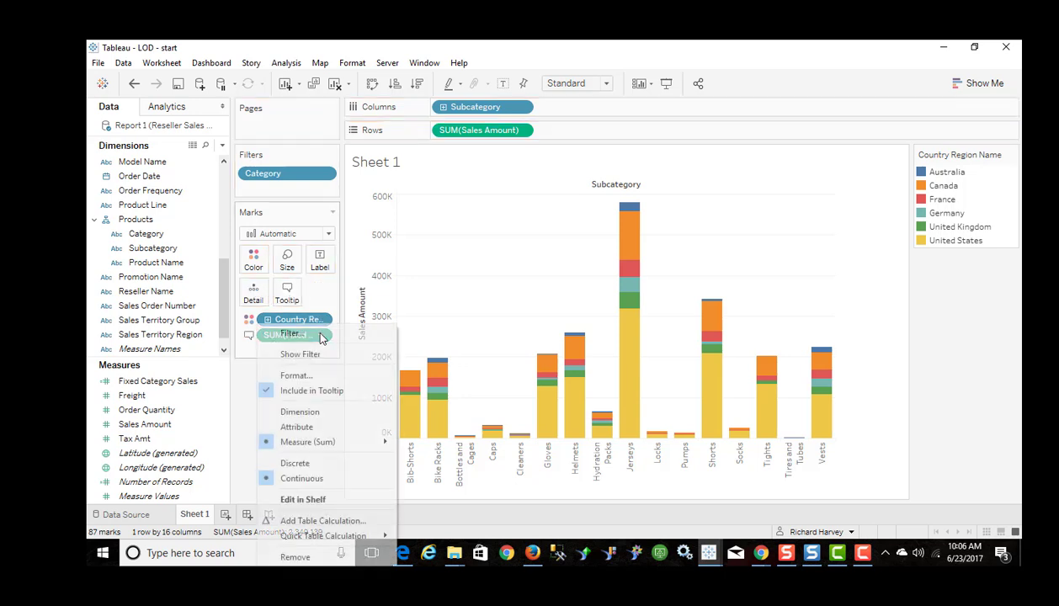
left_click(241, 402)
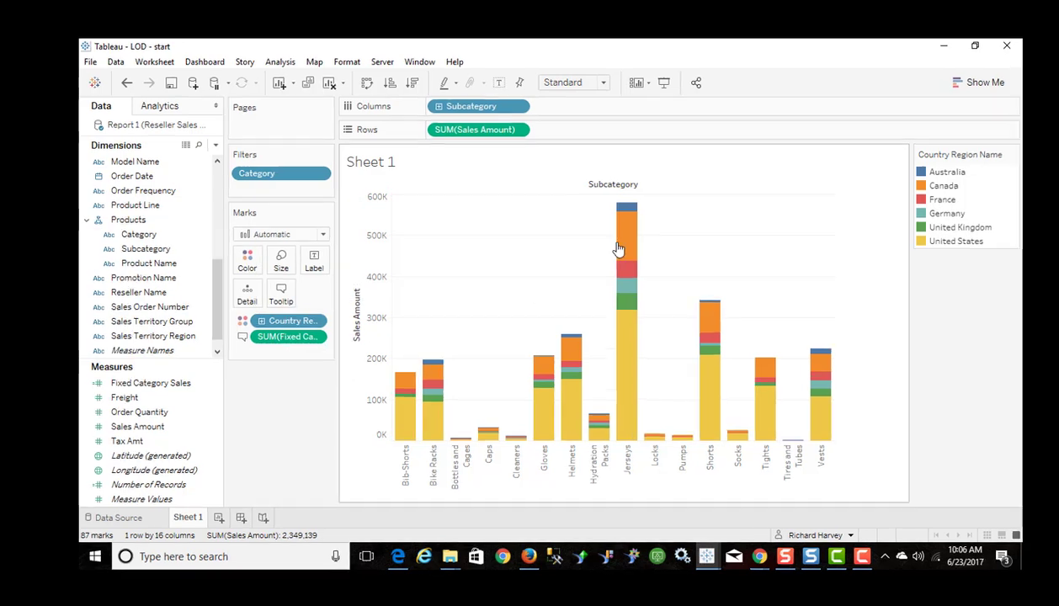
mouse_move(631, 242)
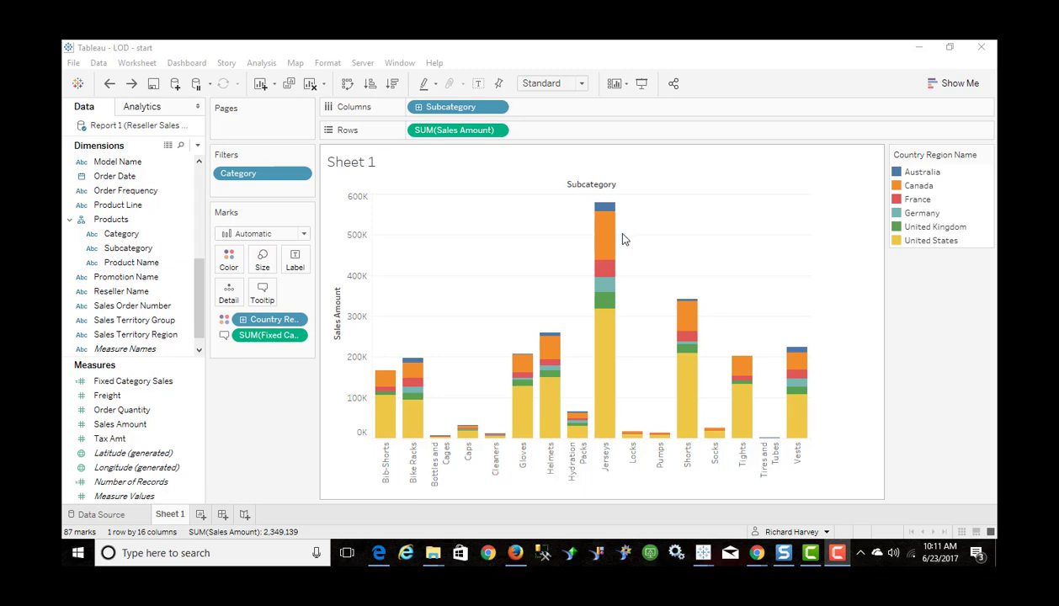
mouse_move(605, 245)
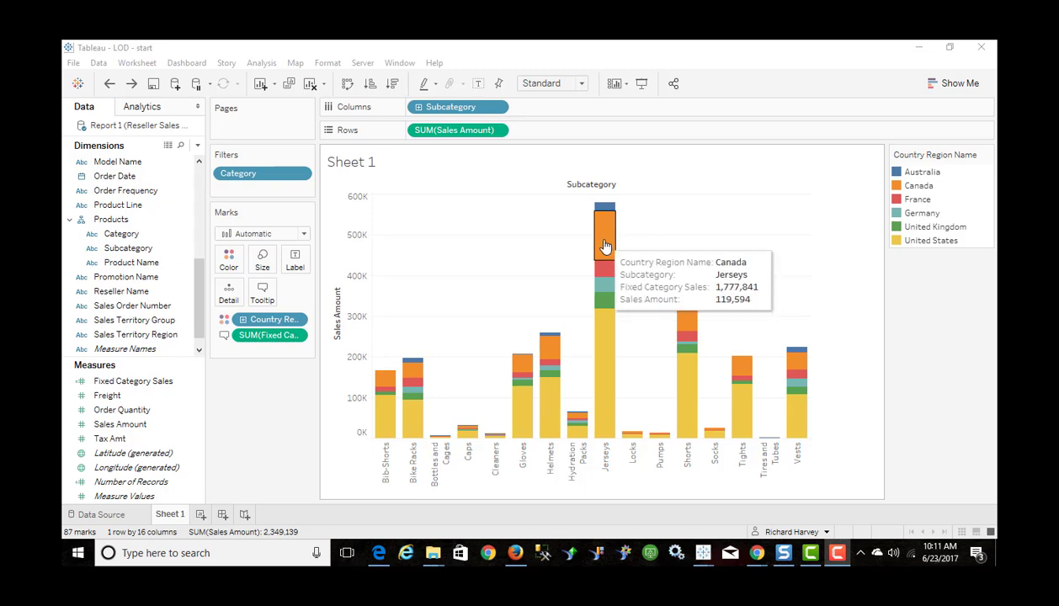
Step: Add the Category dimension to the chart's tooltip and view the tooltip for the Canada segment of the Jerseys bar
left_click(117, 236)
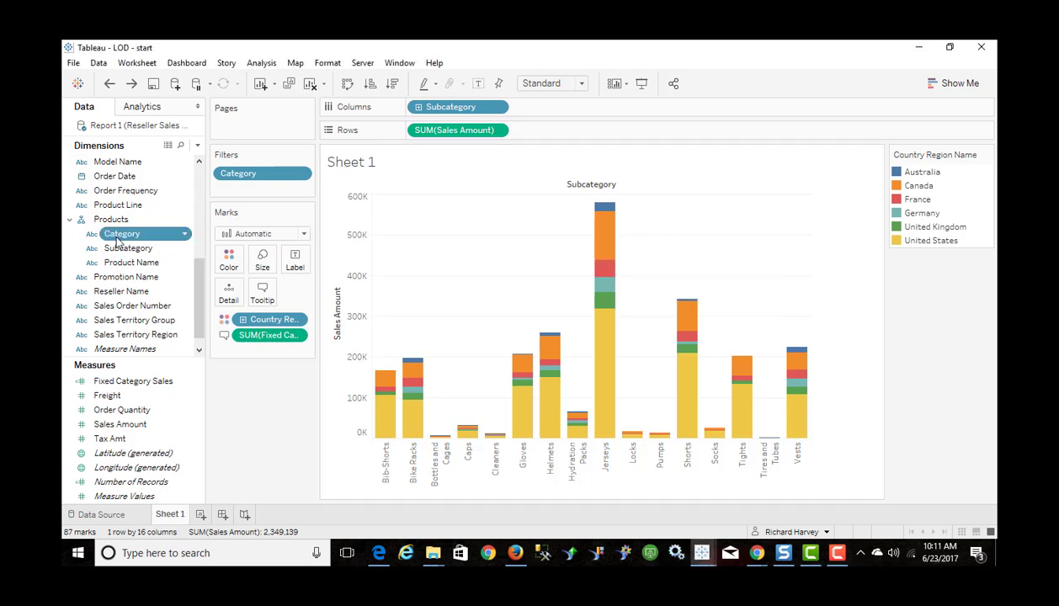
left_click_drag(117, 240, 264, 298)
mouse_move(605, 234)
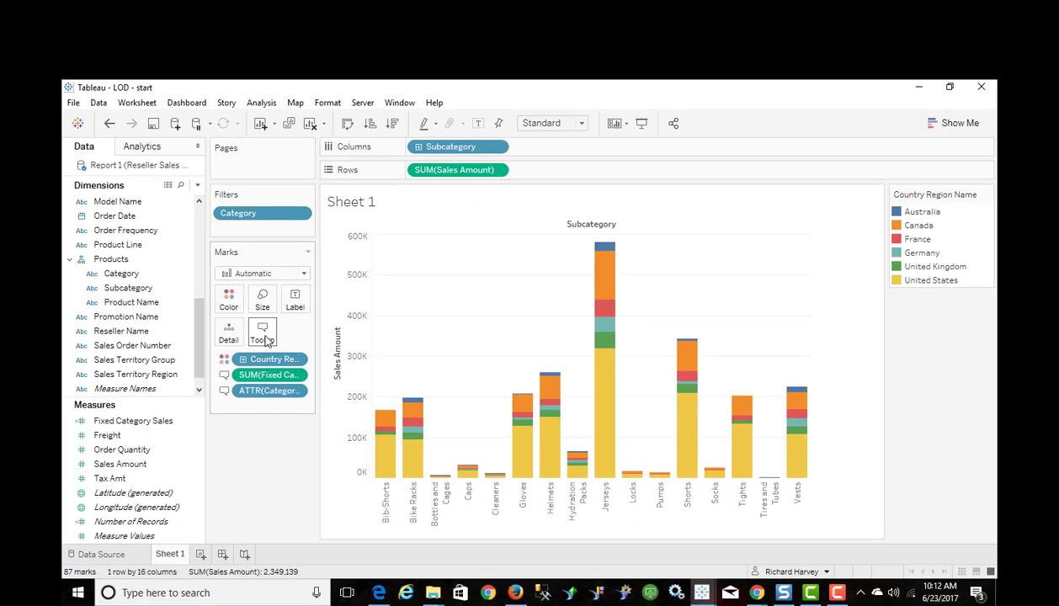
Step: Edit the tooltip text so the Sales Amount line sits directly below the Subcategory line
left_click(264, 337)
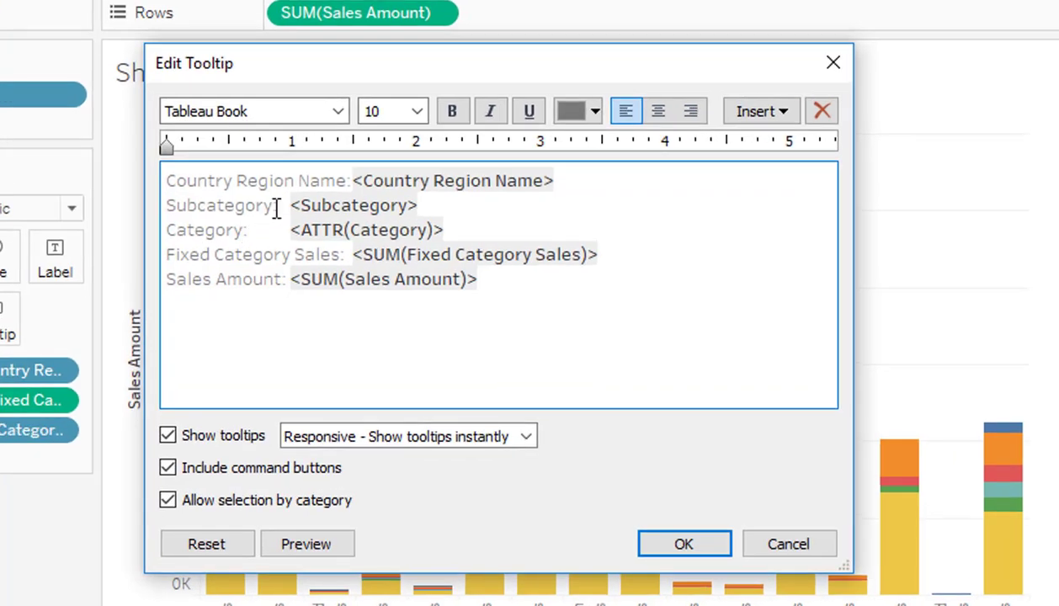
left_click(426, 210)
key("Return")
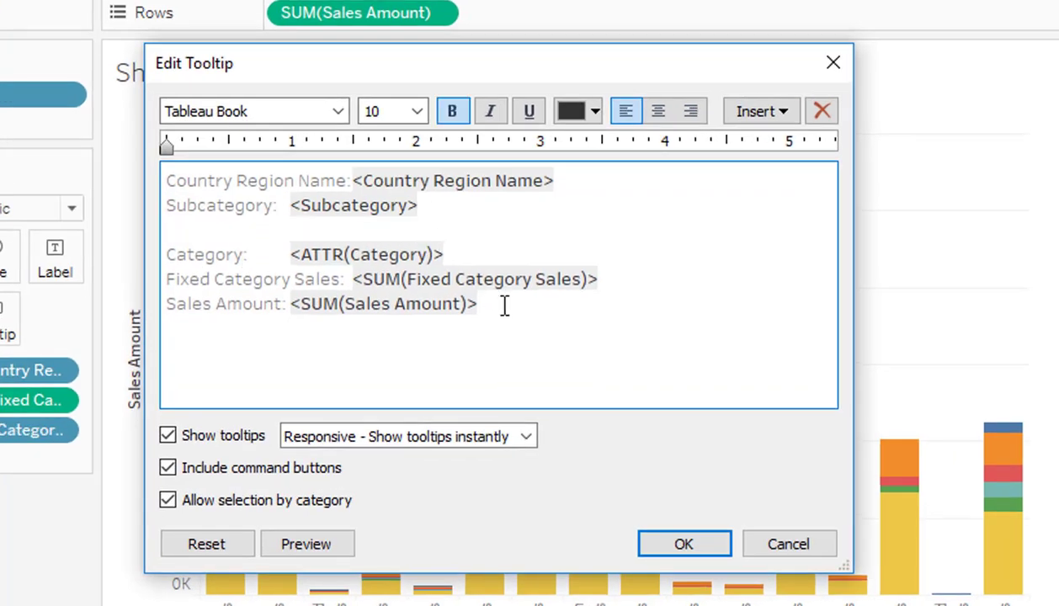
left_click_drag(508, 307, 185, 229)
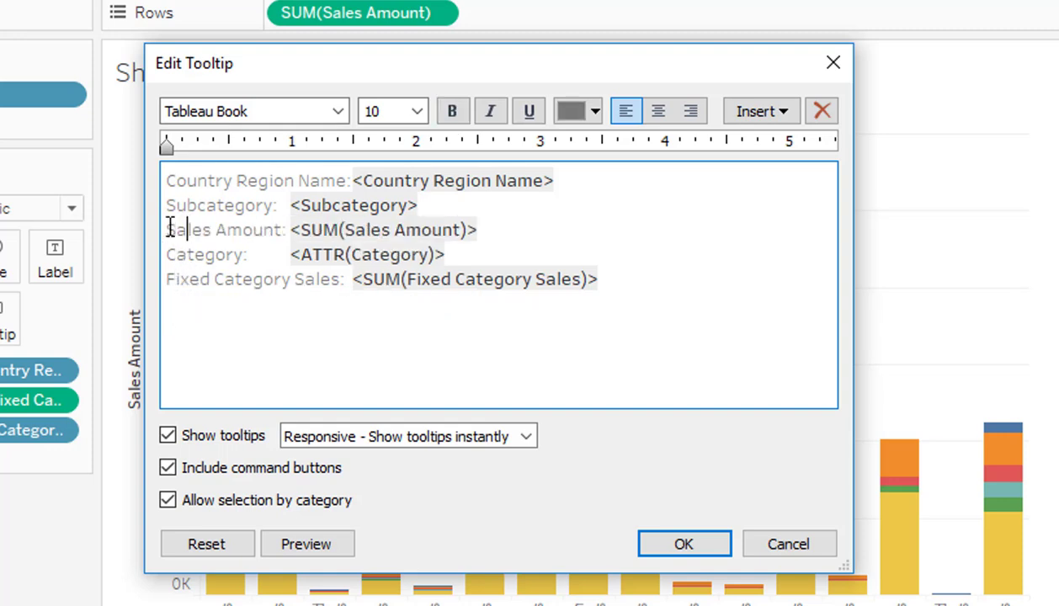
Step: Change the label of the Sales Amount line in the tooltip to "Subcategory Sales:"
left_click(173, 231)
type("Subcategory")
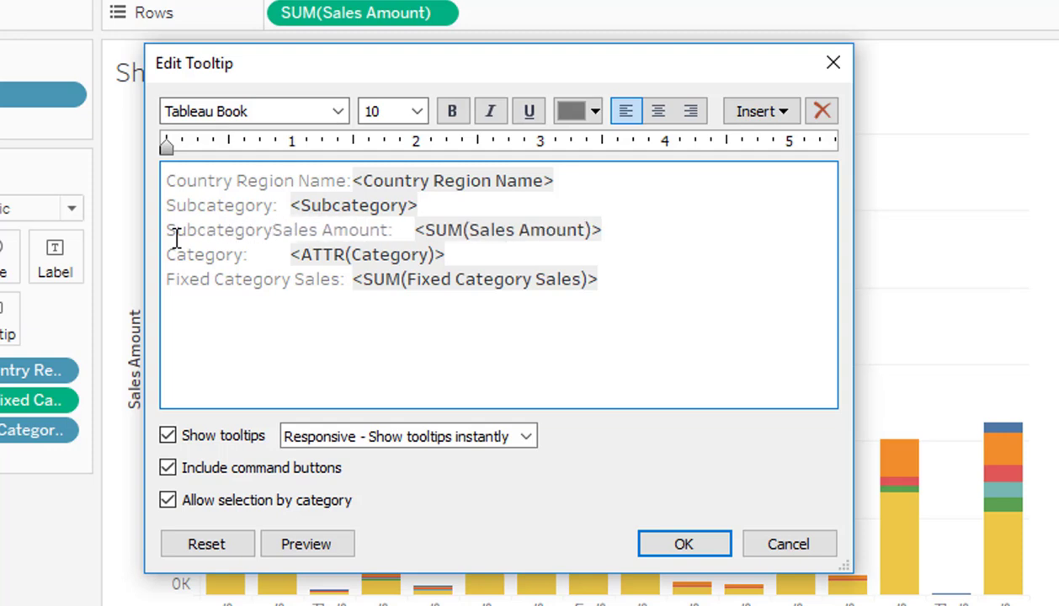
left_click(345, 252)
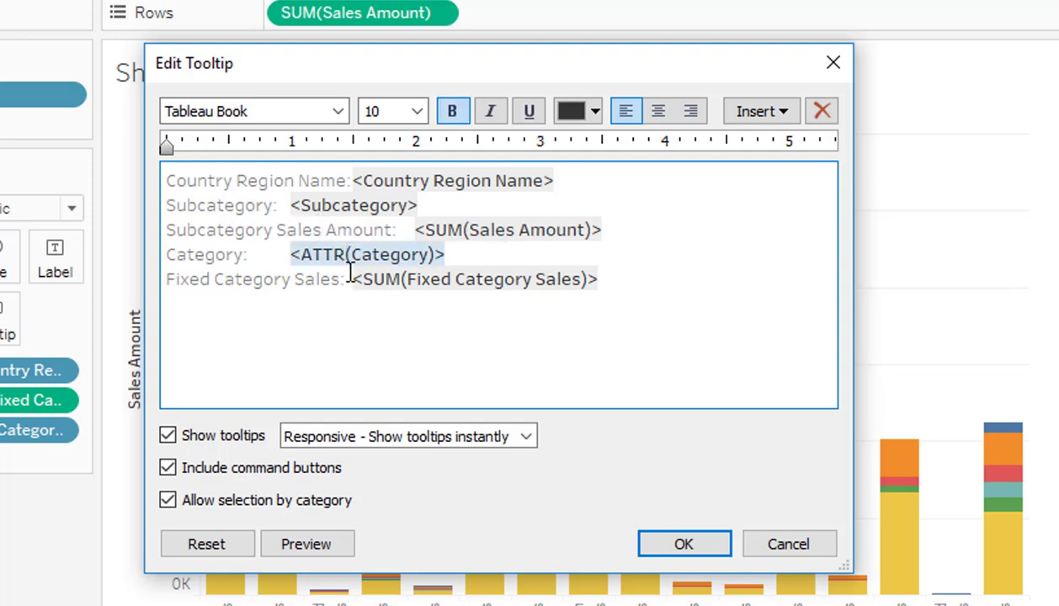
left_click(319, 229)
key("Delete")
key("Delete")
key("Delete")
key("Delete")
key("Delete")
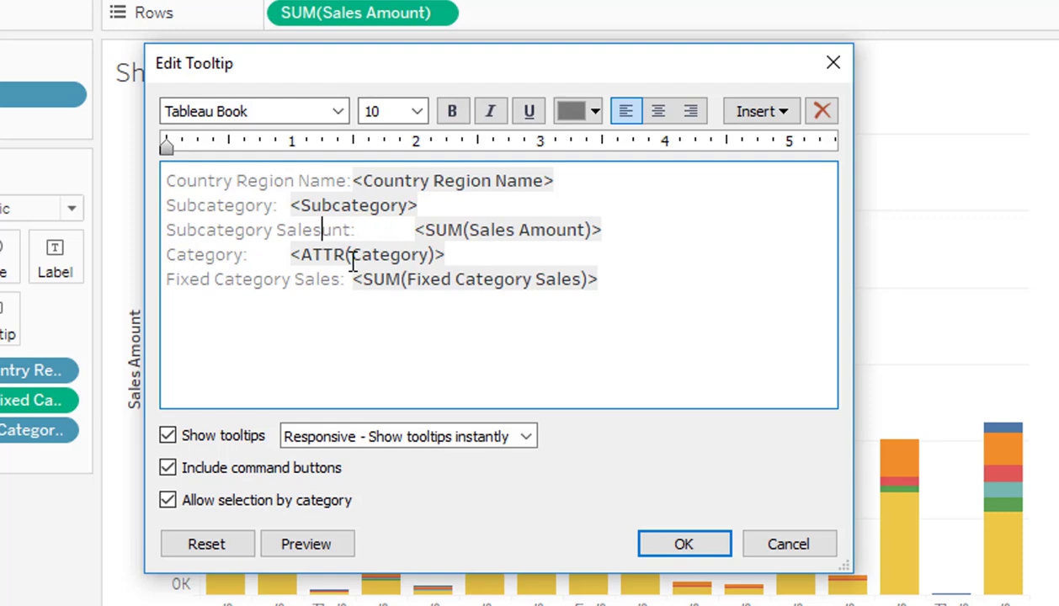
key("Delete")
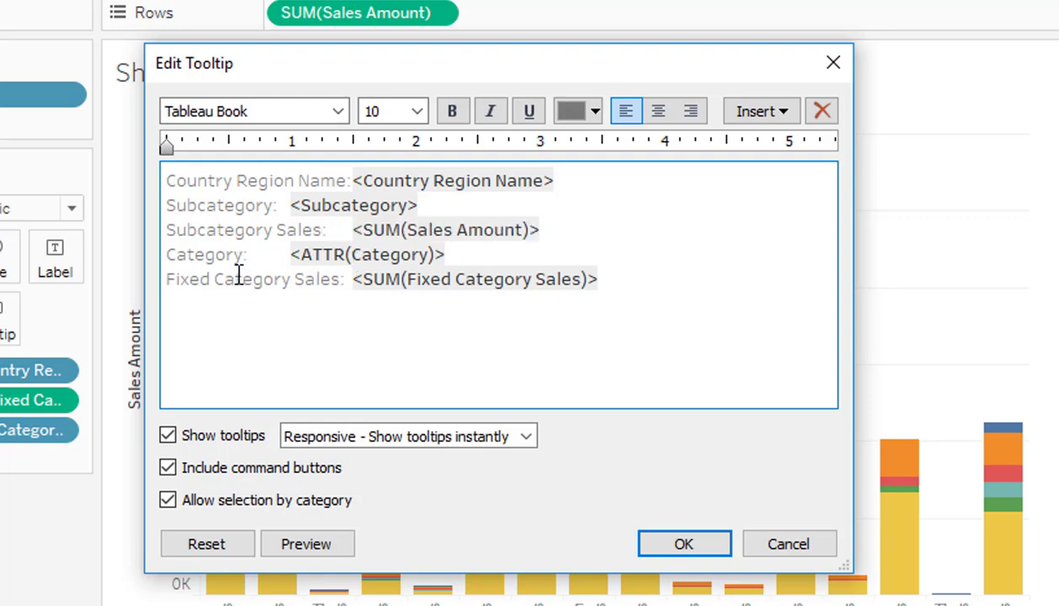
Step: Shorten the Fixed Category Sales label to "Category Sales:" and reduce the gap before its value to a single space
left_click_drag(216, 280, 163, 281)
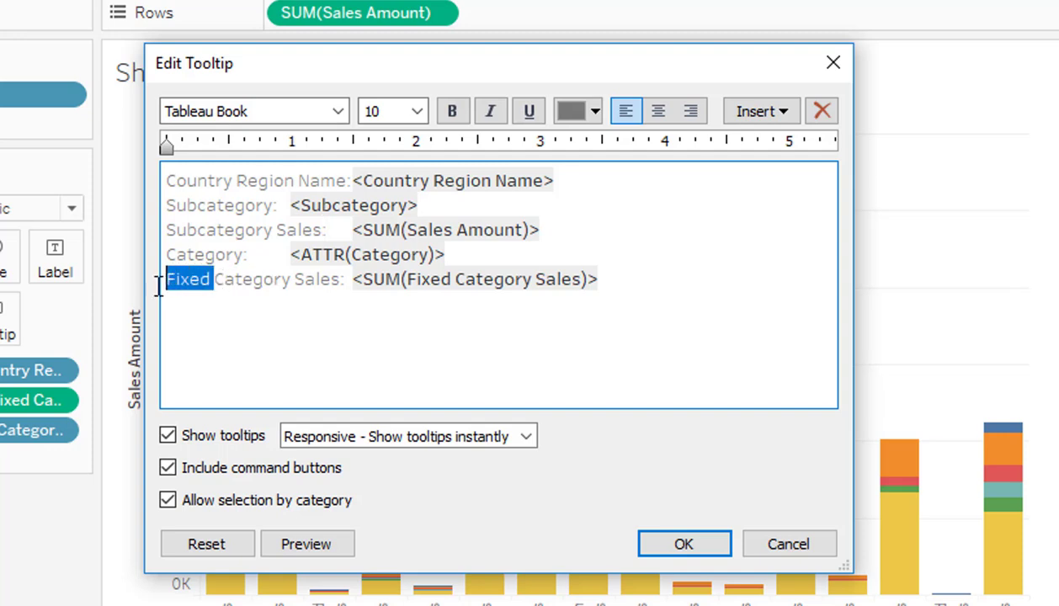
key("Delete")
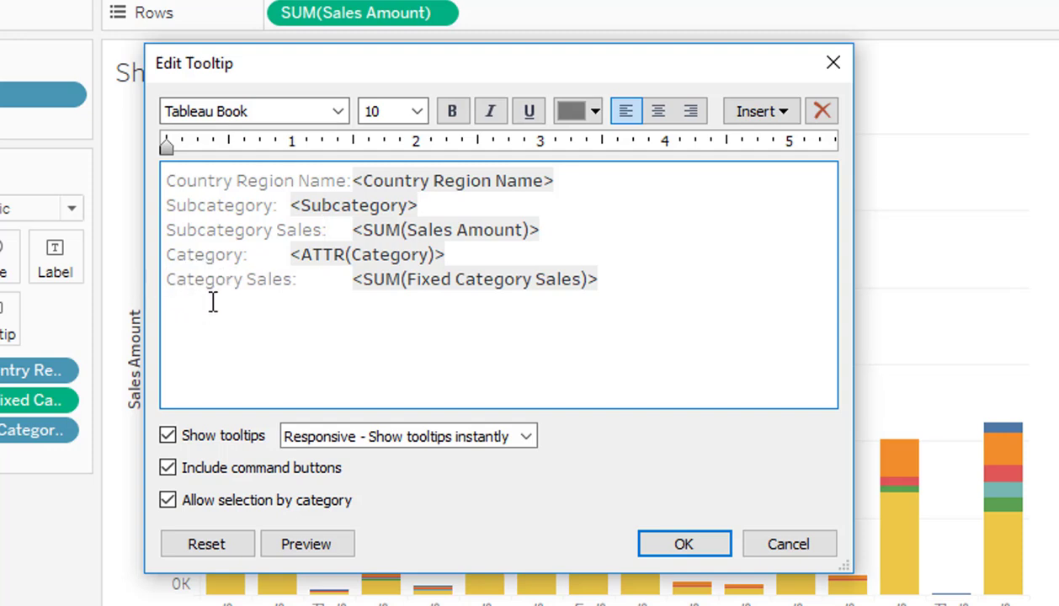
left_click(294, 279)
key("Delete")
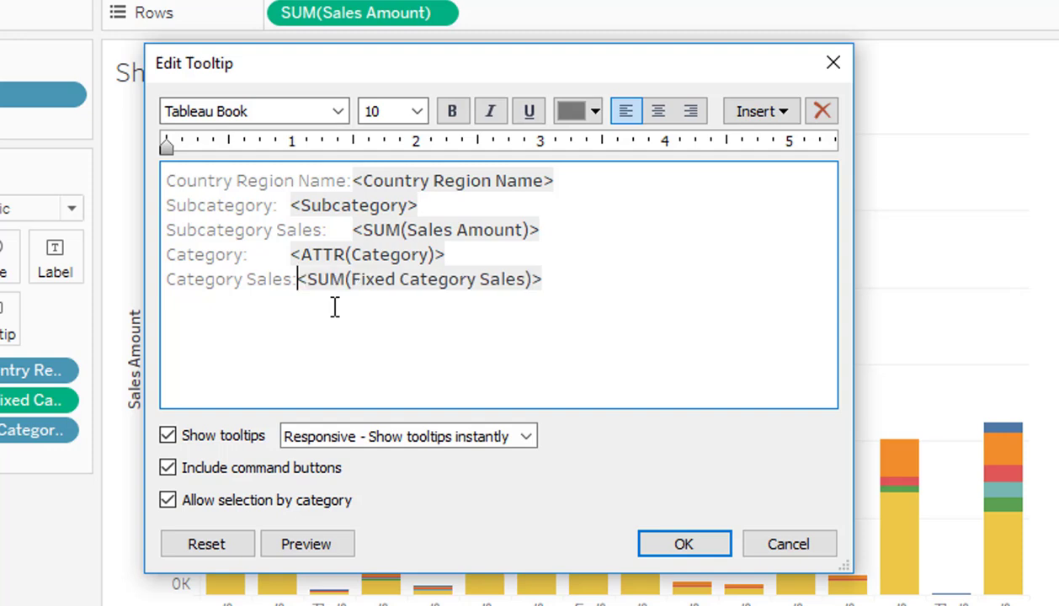
Step: Reduce the gaps after the "Category:" and "Subcategory Sales:" labels to a single space
left_click(247, 255)
key("Delete")
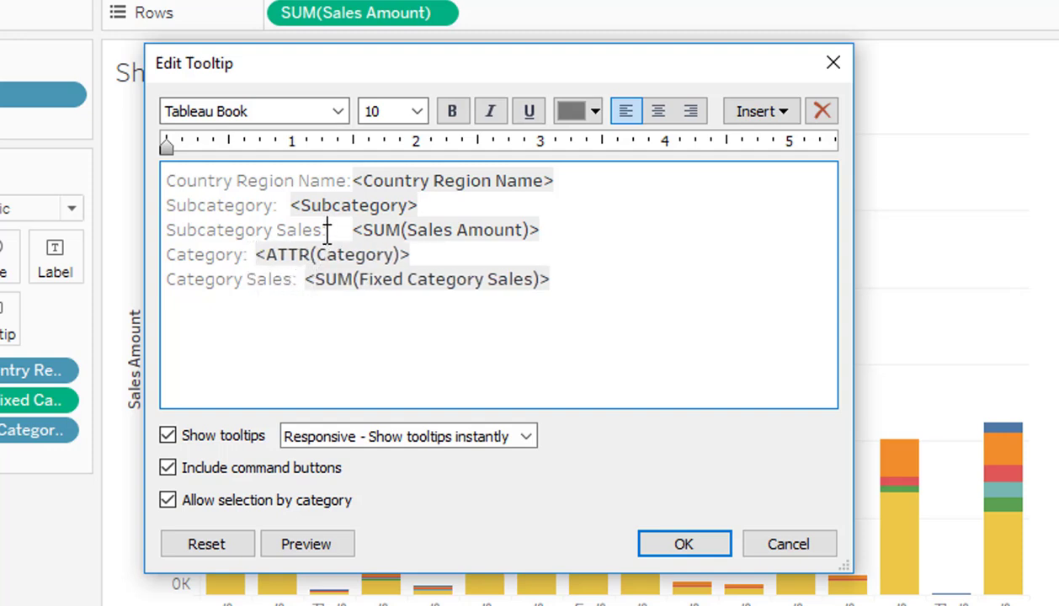
left_click(329, 230)
key("Delete")
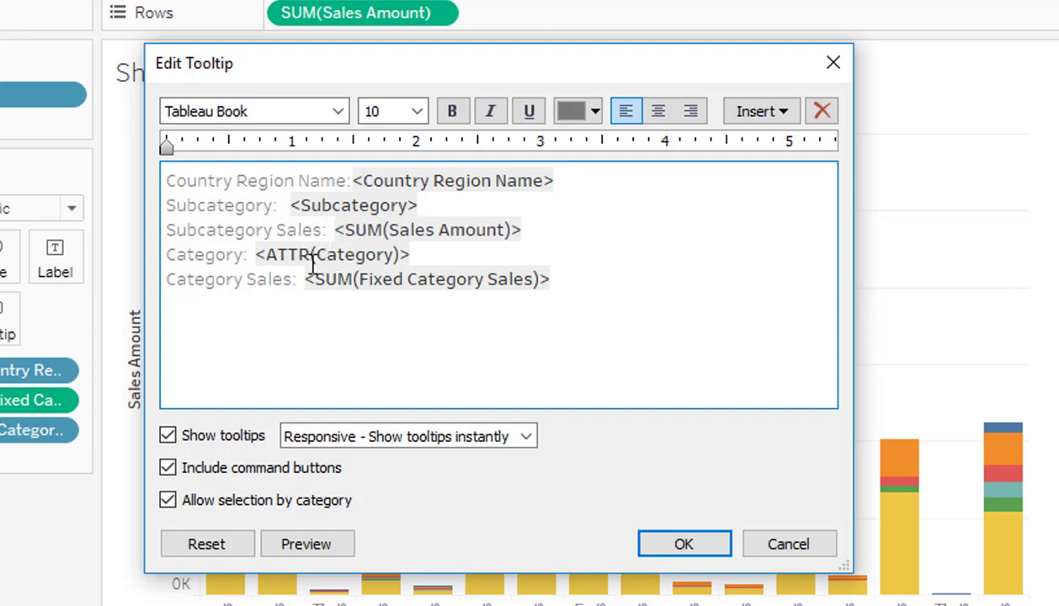
Step: Shorten the Country Region Name label to "Country:" with a single space before its value, and save the tooltip
left_click_drag(237, 184, 343, 185)
key("BackSpace")
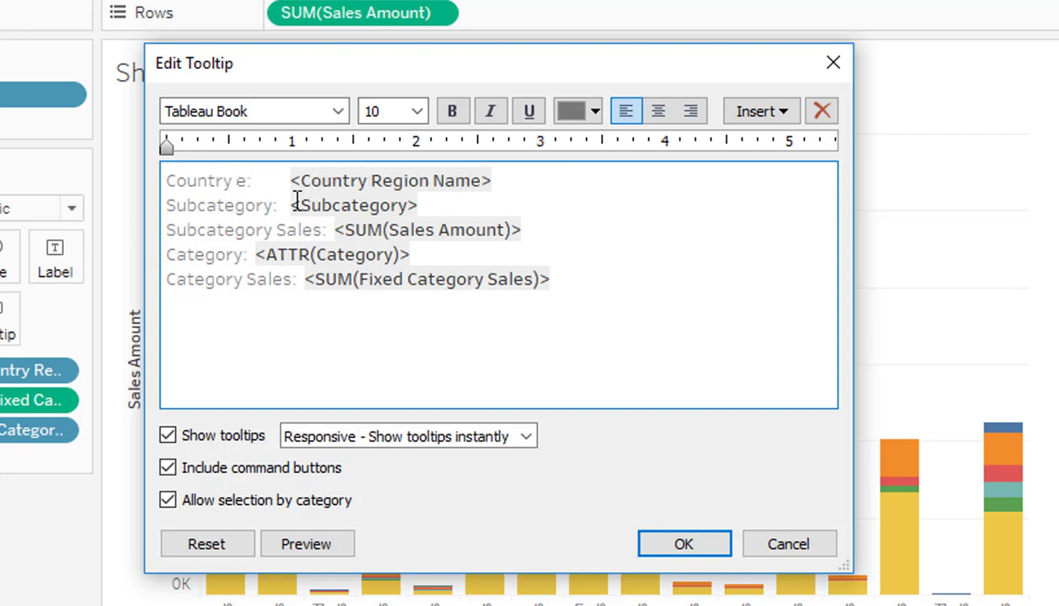
left_click(245, 181)
key("BackSpace")
left_click(253, 182)
key("Delete")
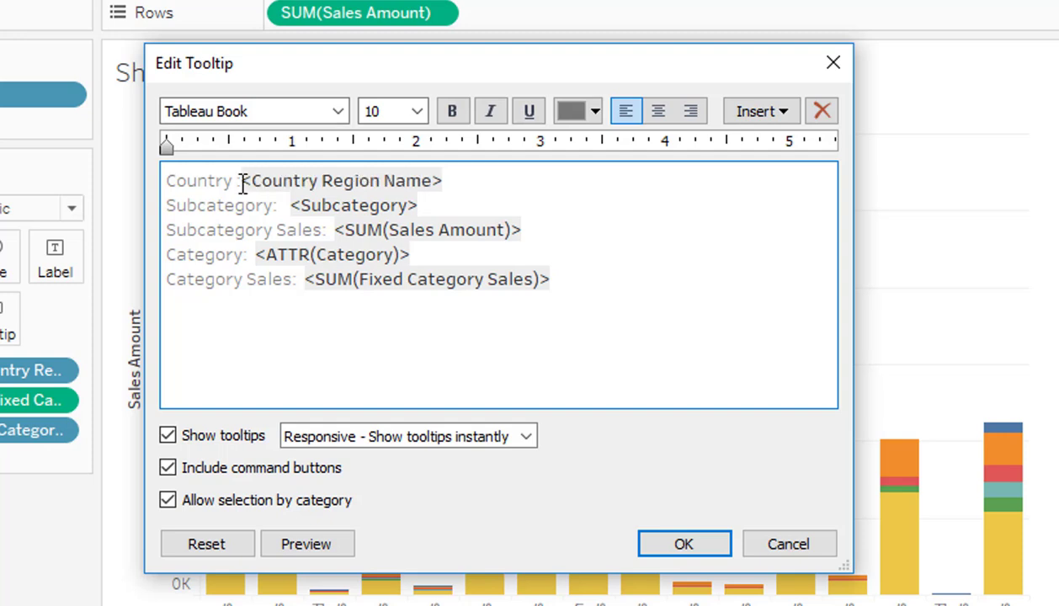
left_click(234, 182)
key("BackSpace")
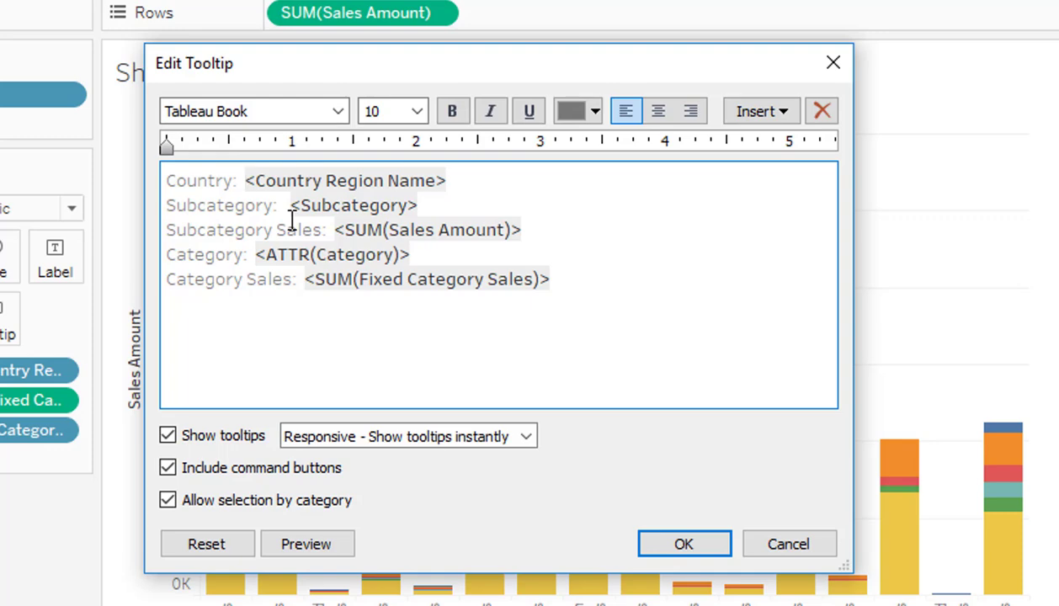
left_click(683, 543)
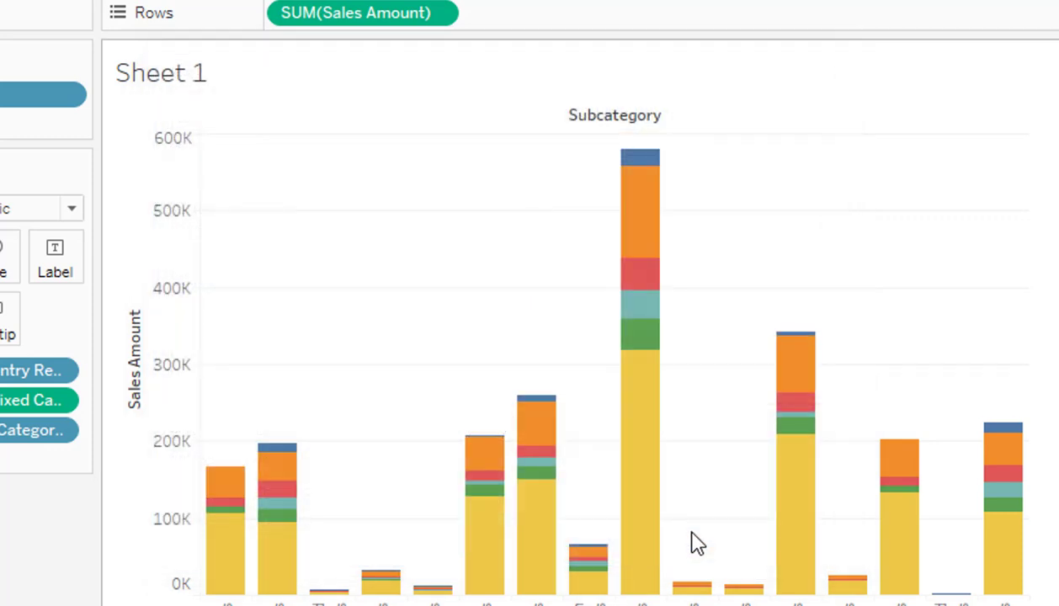
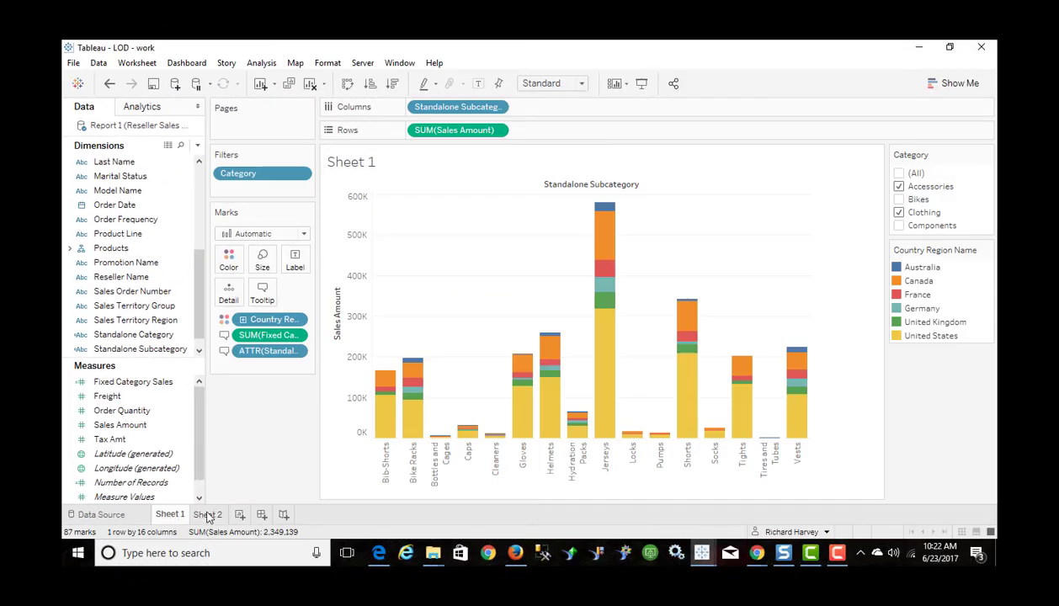
Step: On Sheet 2, build a bar chart with Sales Territory Region as columns and Sales Amount as rows
left_click(208, 516)
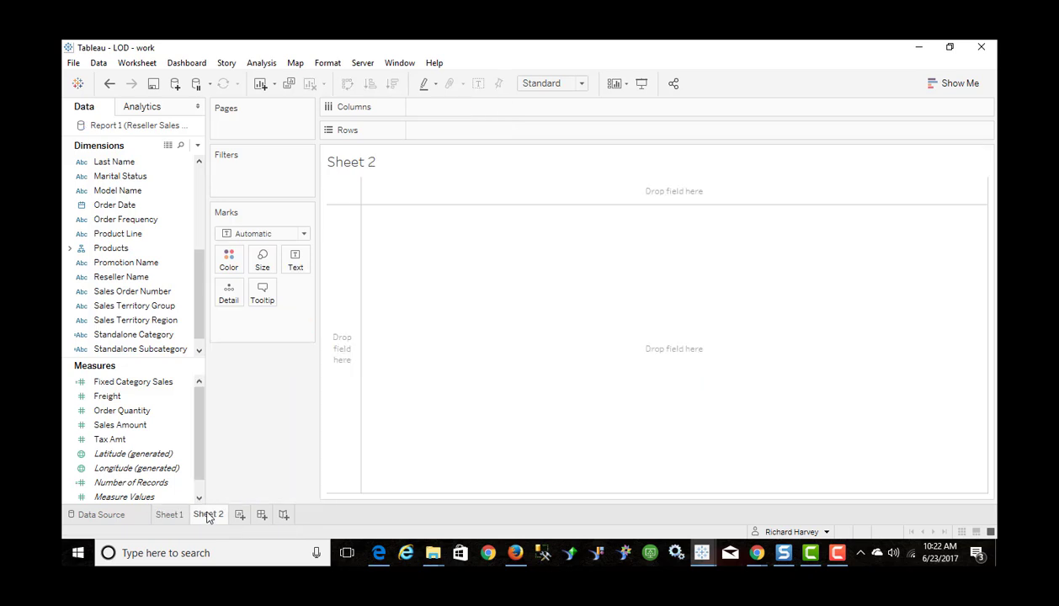
left_click(173, 308)
left_click_drag(154, 320, 487, 106)
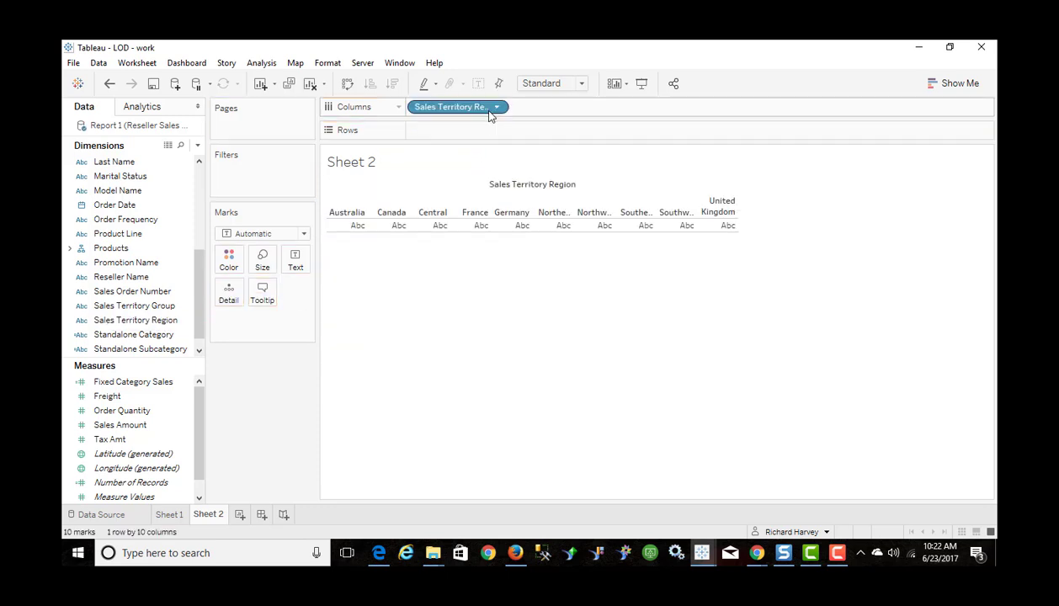
left_click_drag(120, 424, 454, 136)
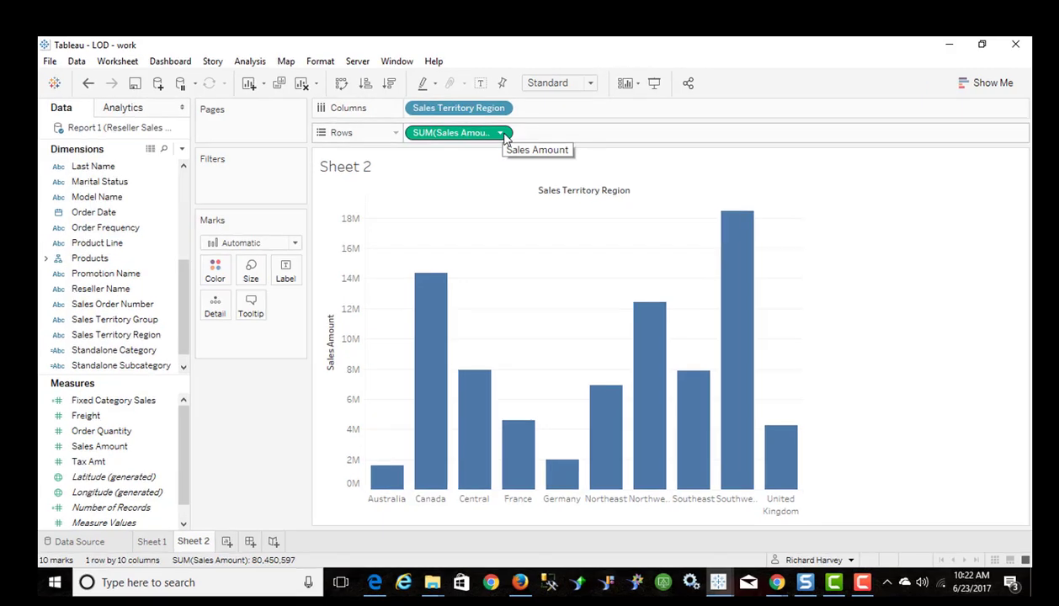
Step: Change the Sales Amount aggregation to Average and color the bars by Sales Territory Region
left_click(502, 134)
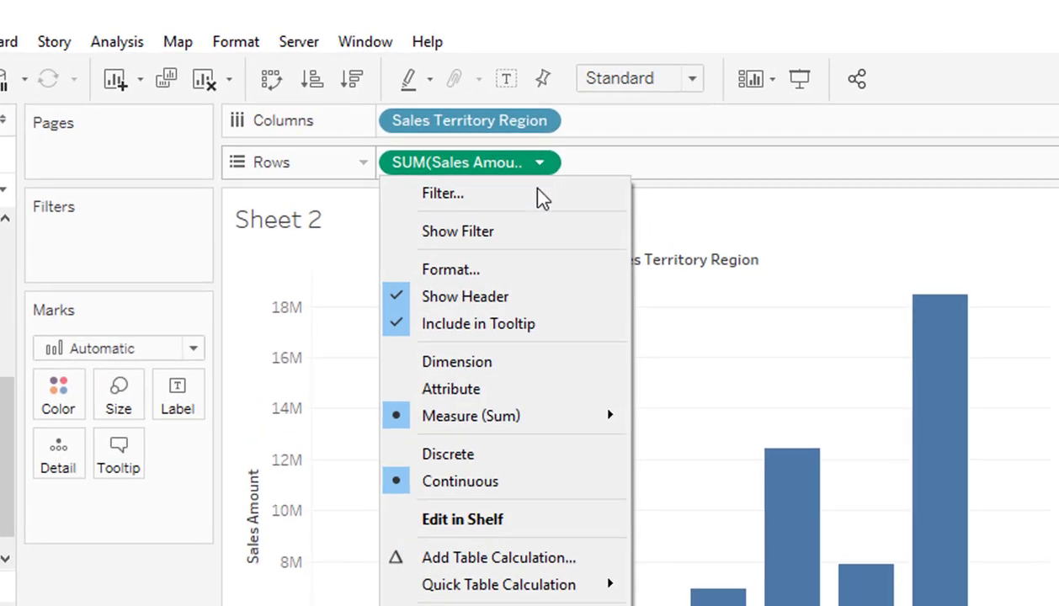
mouse_move(556, 421)
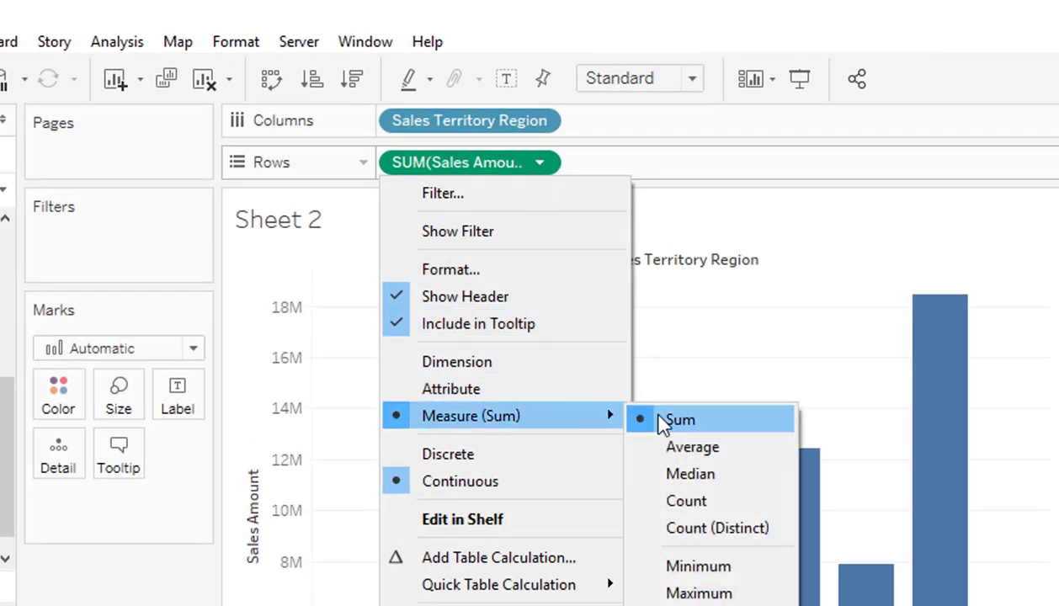
left_click(686, 449)
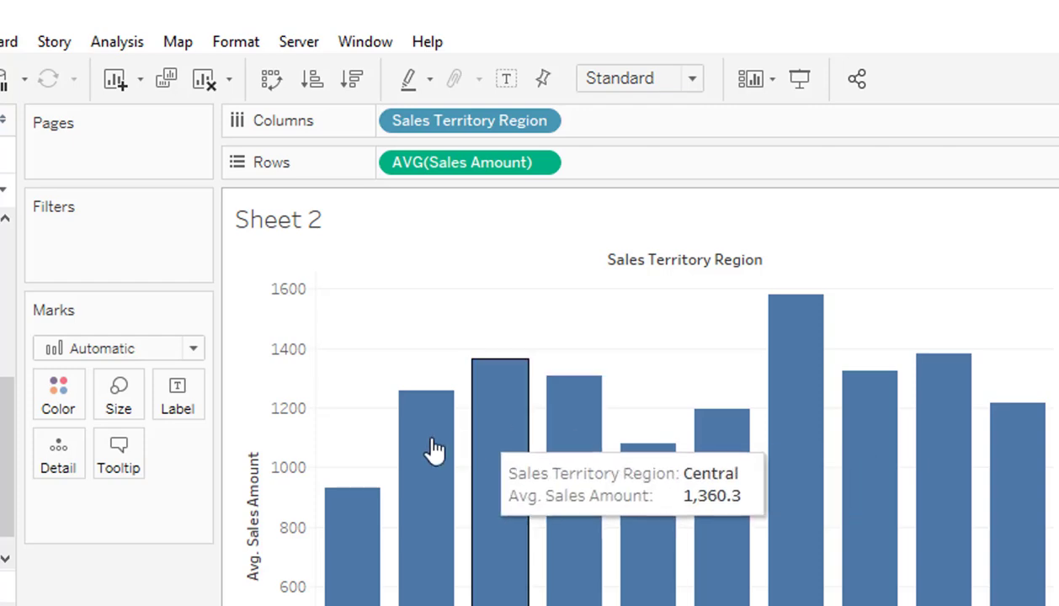
mouse_move(421, 454)
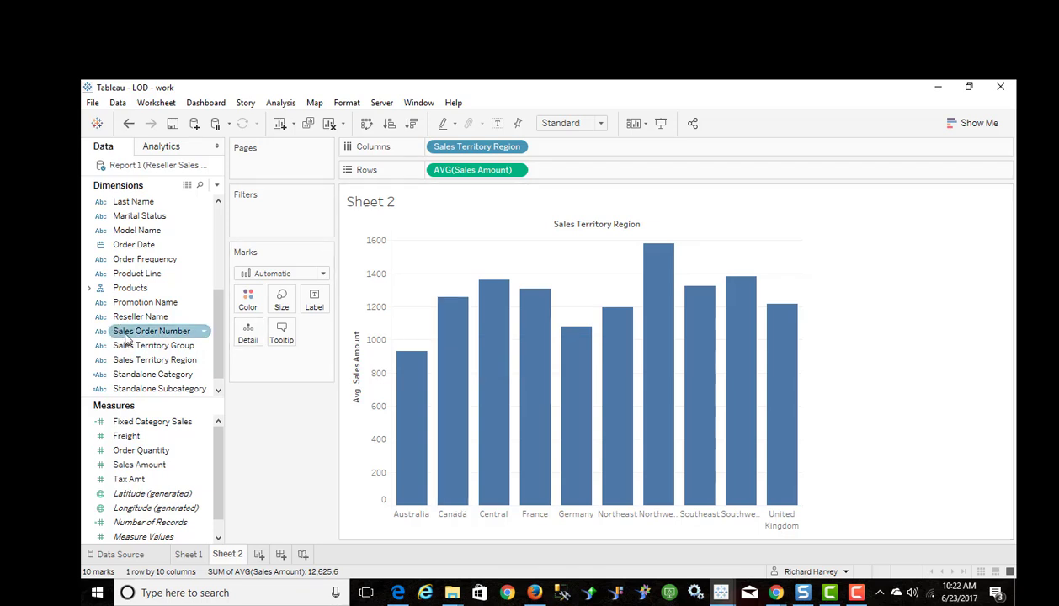
left_click_drag(124, 362, 247, 300)
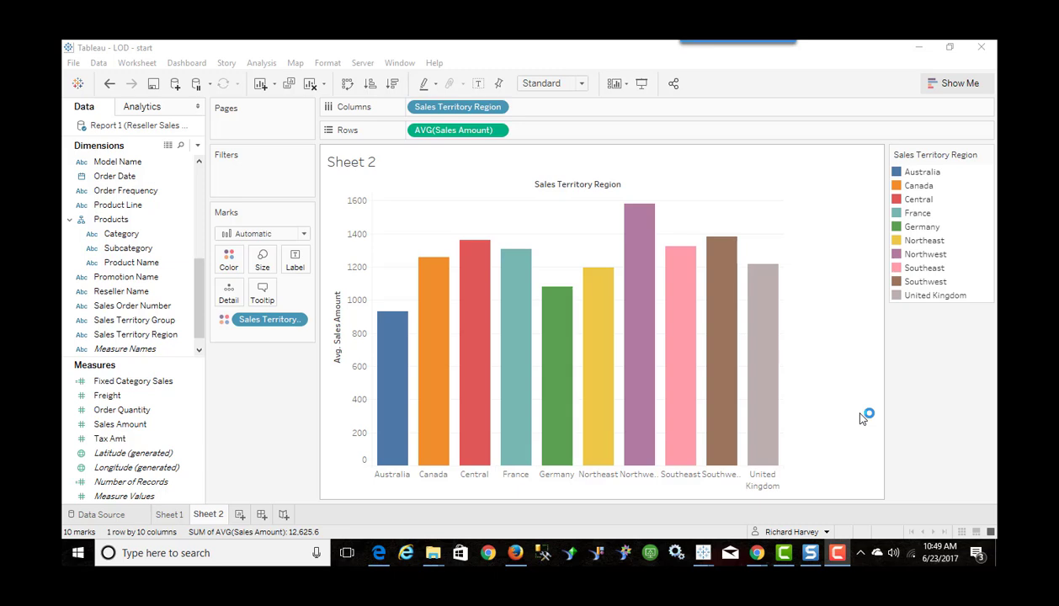
mouse_move(744, 472)
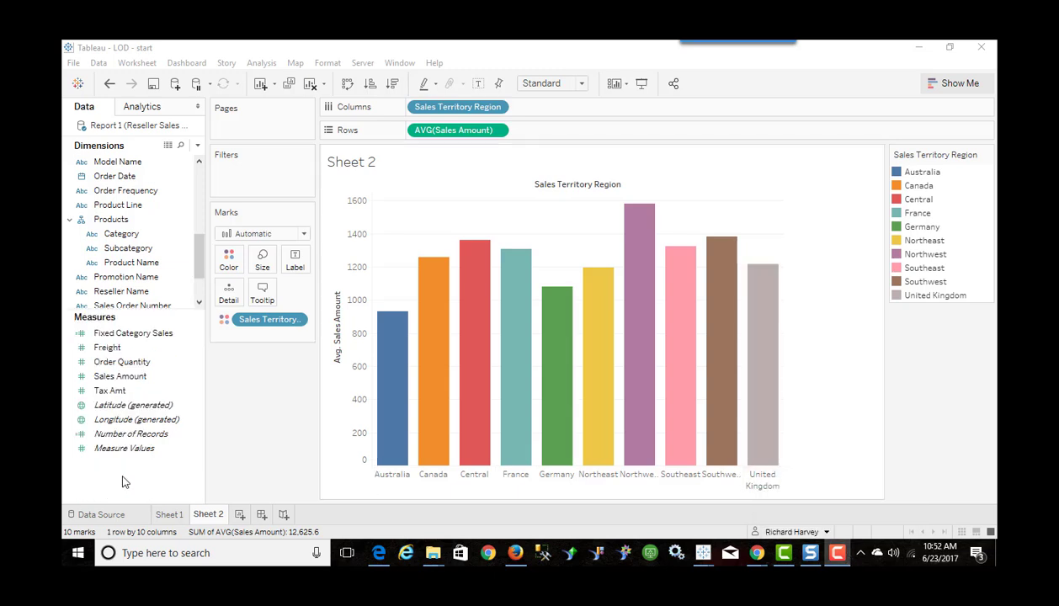
Step: Create a calculated field named "Include Category Average"
right_click(122, 471)
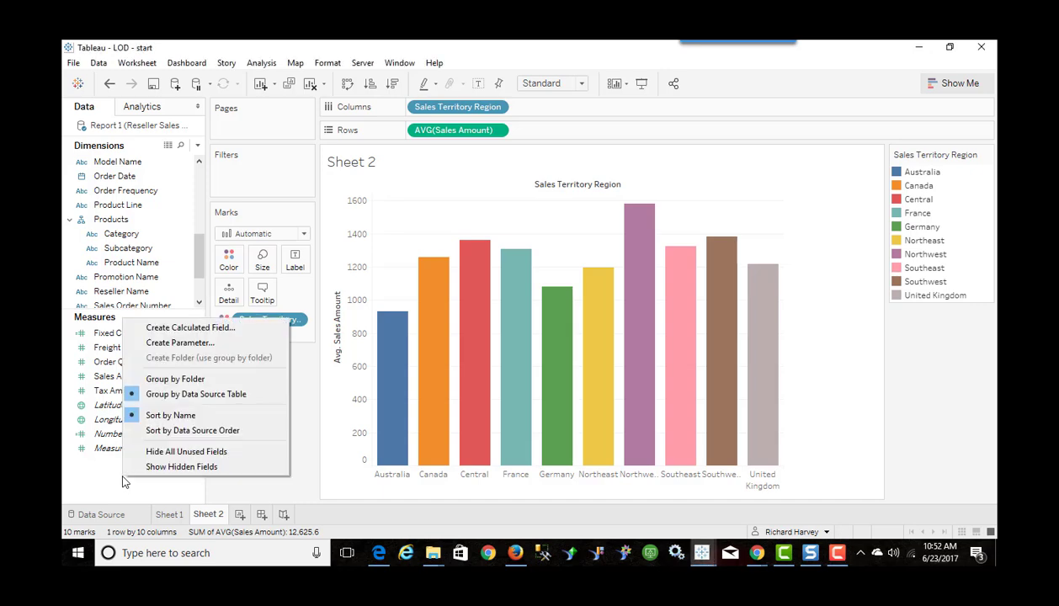
left_click(191, 319)
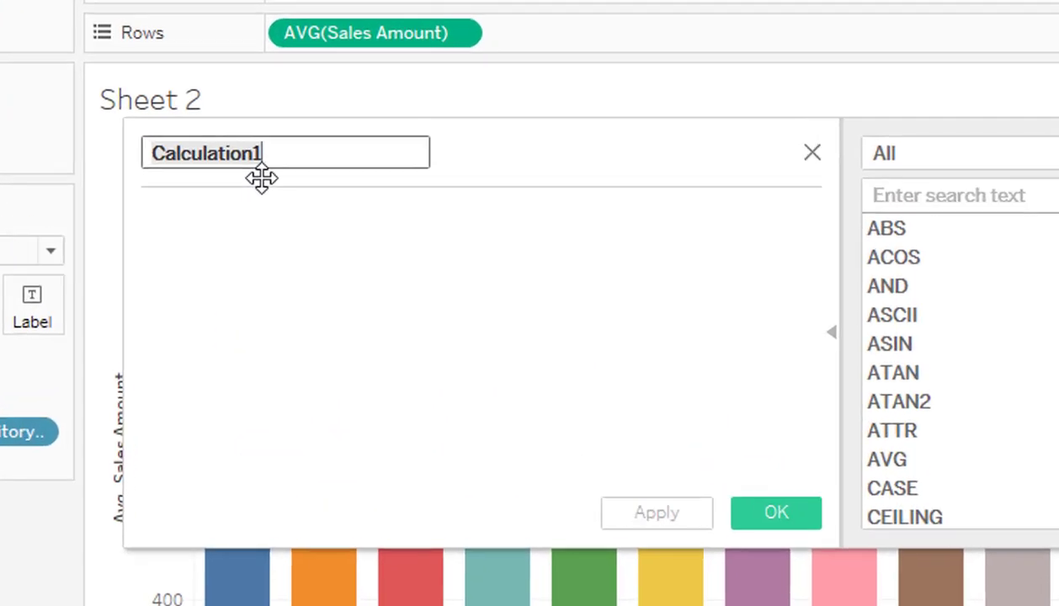
type("Inc")
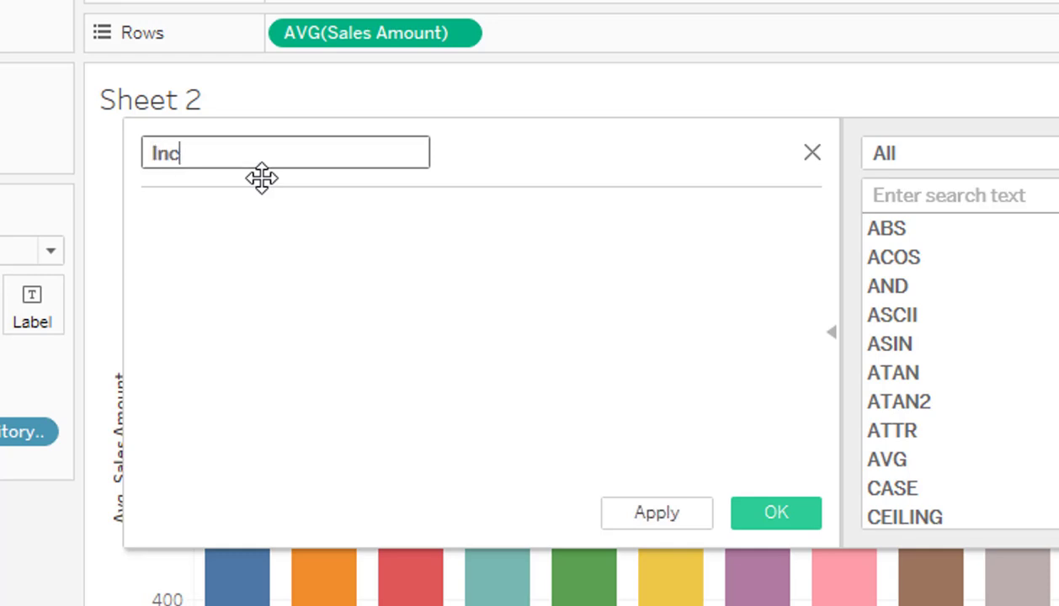
type("lude Category ")
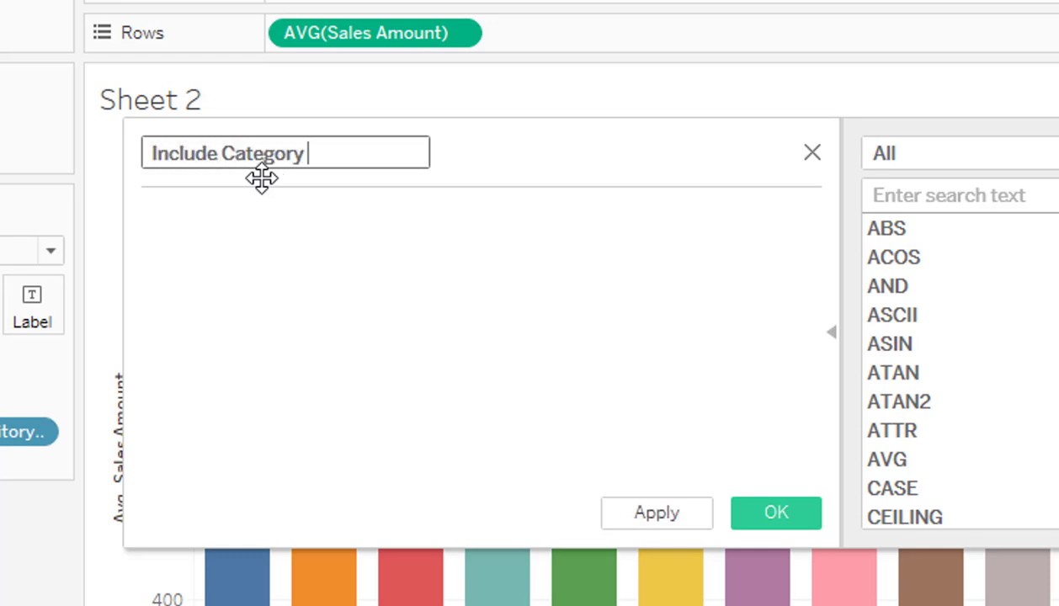
type("Average")
Step: Begin the Include Category Average formula with an INCLUDE expression on the Category dimension
left_click(302, 257)
type("inc")
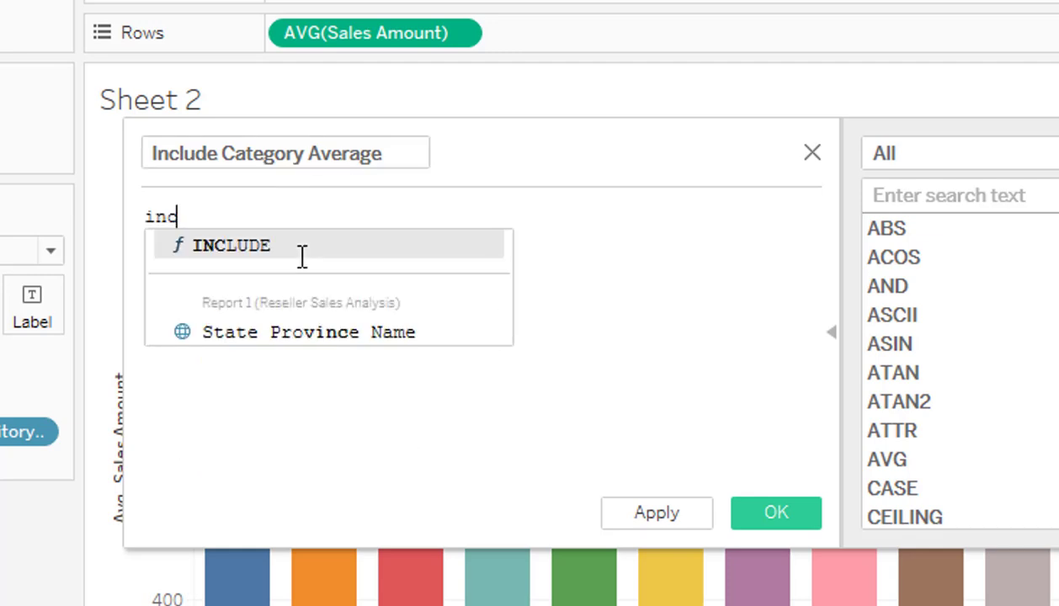
key("Return")
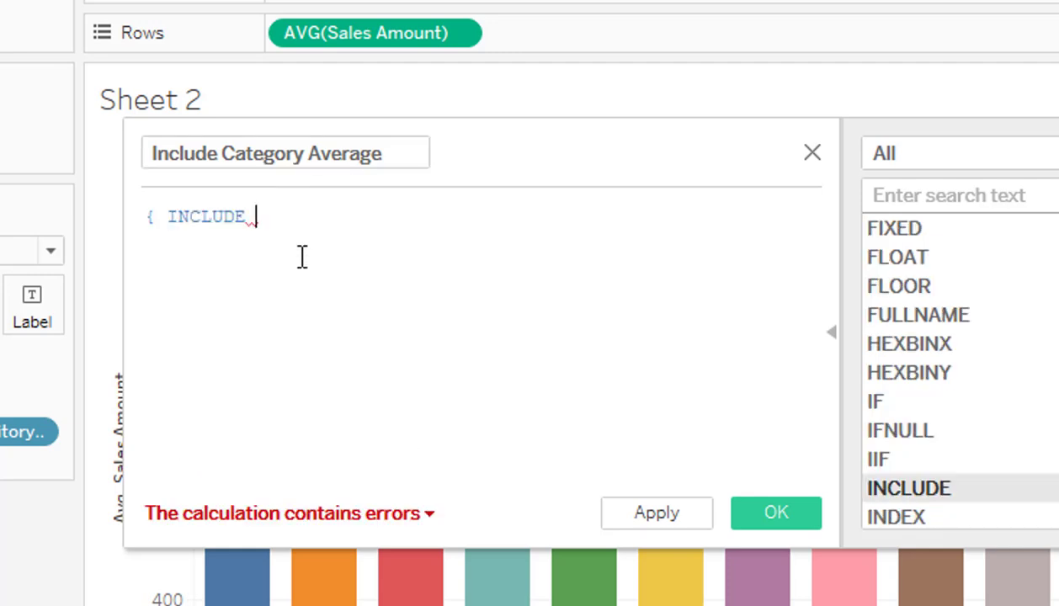
type("ca")
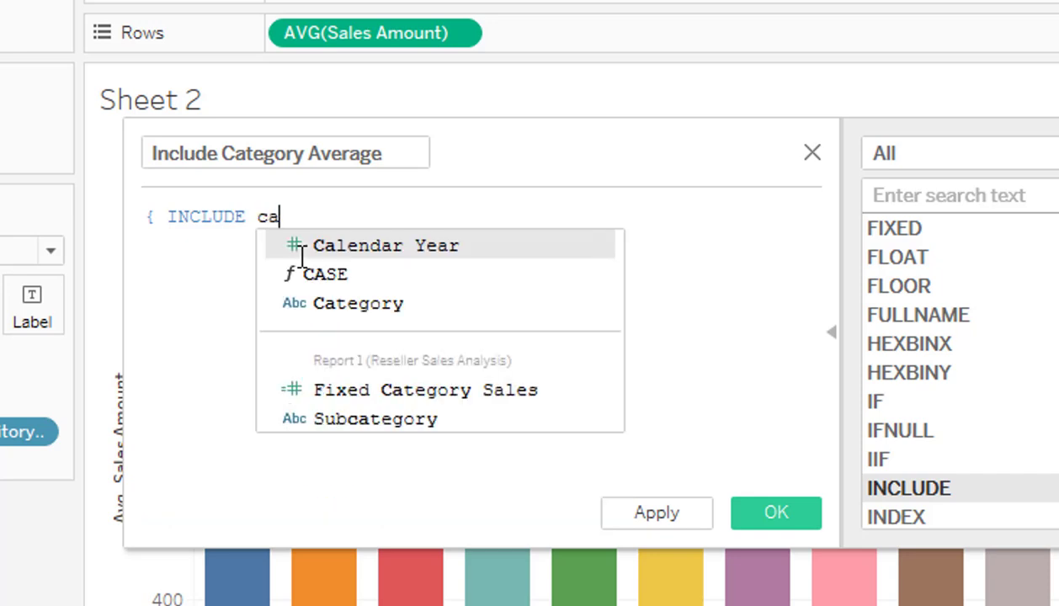
type("teg")
key("Return")
Step: Complete the formula as { INCLUDE [Category] : AVG([Sales Amount])} and save the calculated field
type(": a")
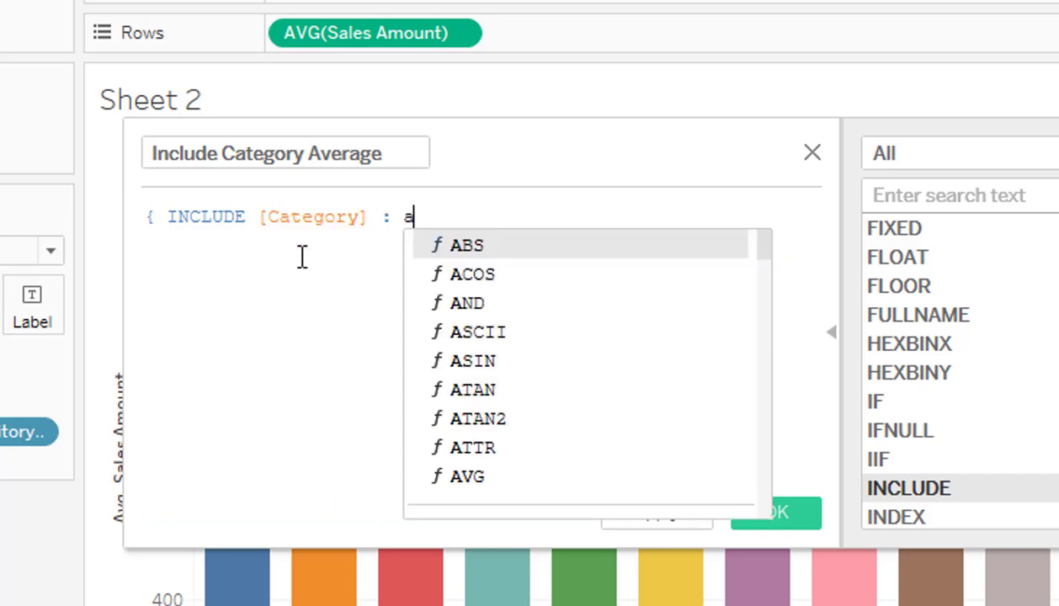
type("vg")
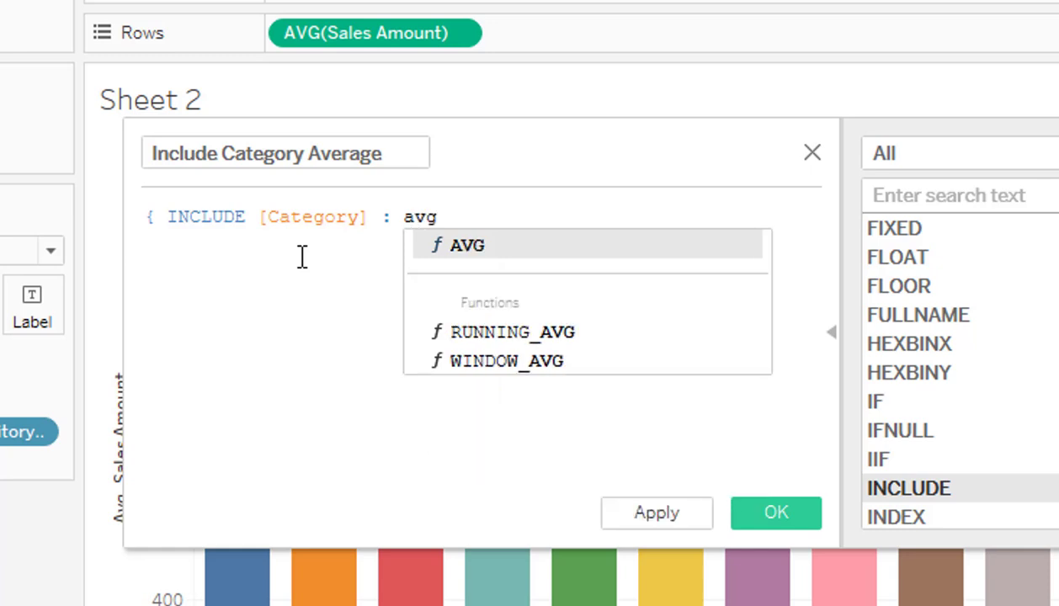
double_click(466, 246)
type("sale")
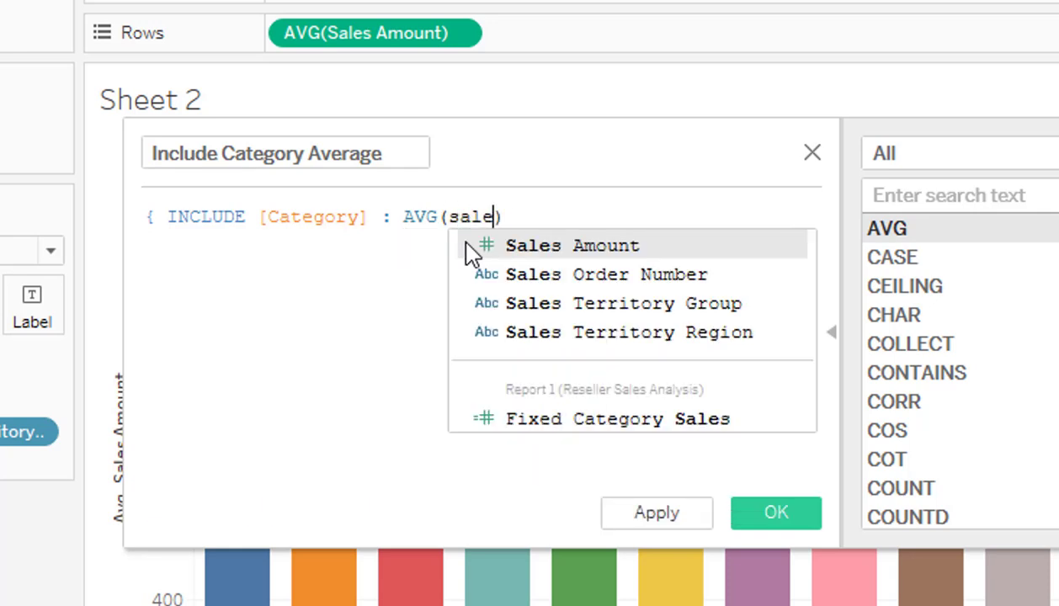
double_click(466, 246)
key("Right")
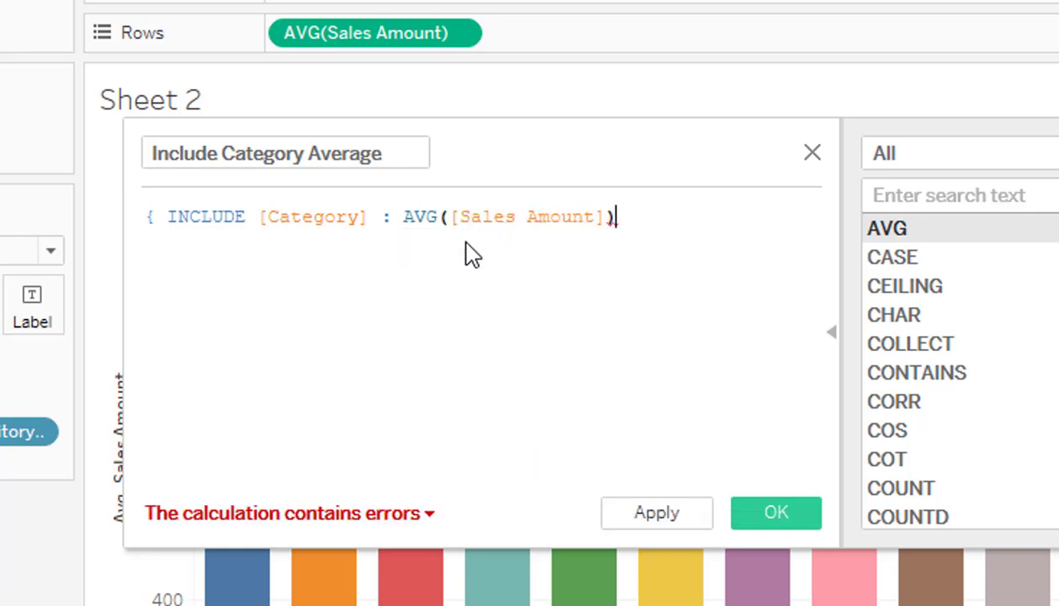
type("}")
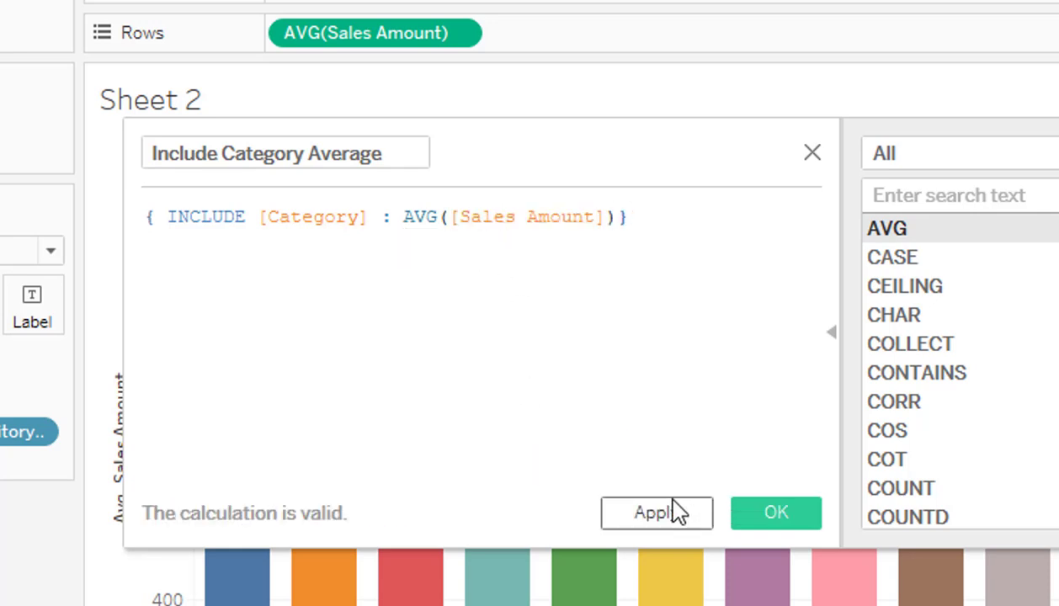
left_click(672, 520)
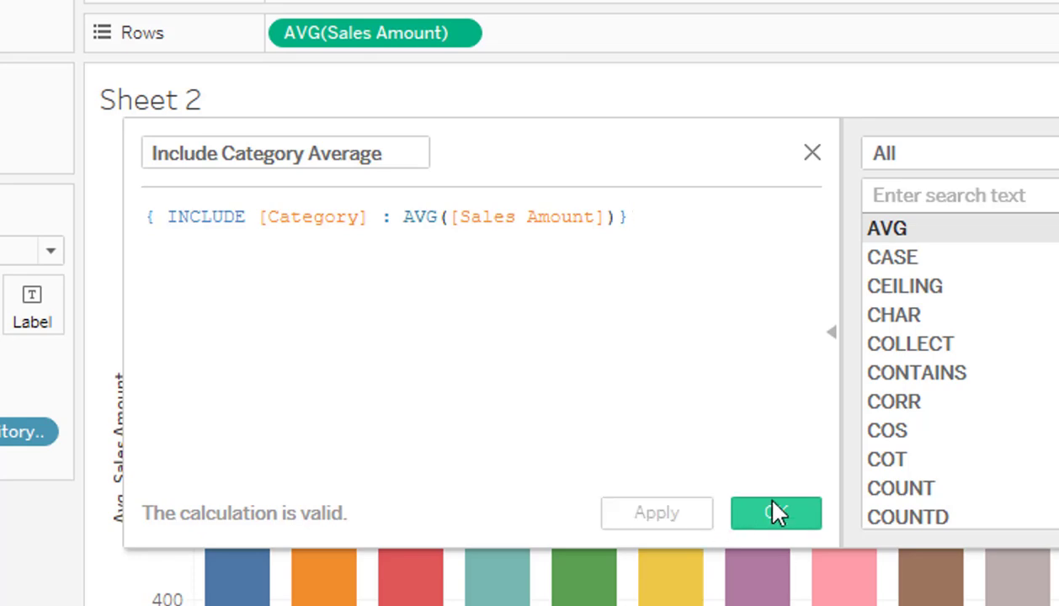
left_click(773, 510)
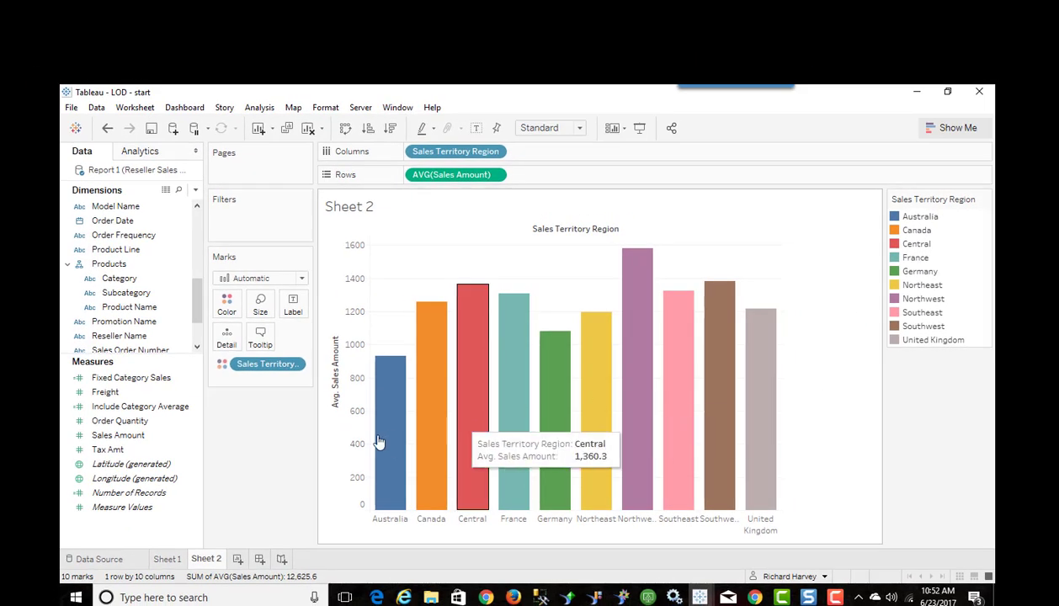
Step: Add Include Category Average to the rows beside Sales Amount and set its aggregation to Average
left_click(132, 407)
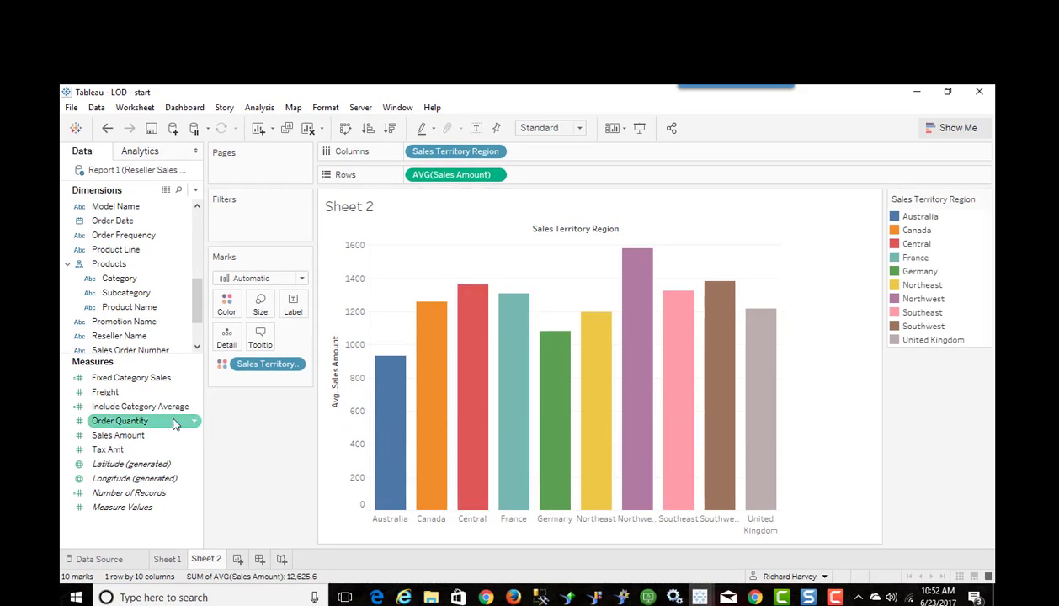
double_click(131, 409)
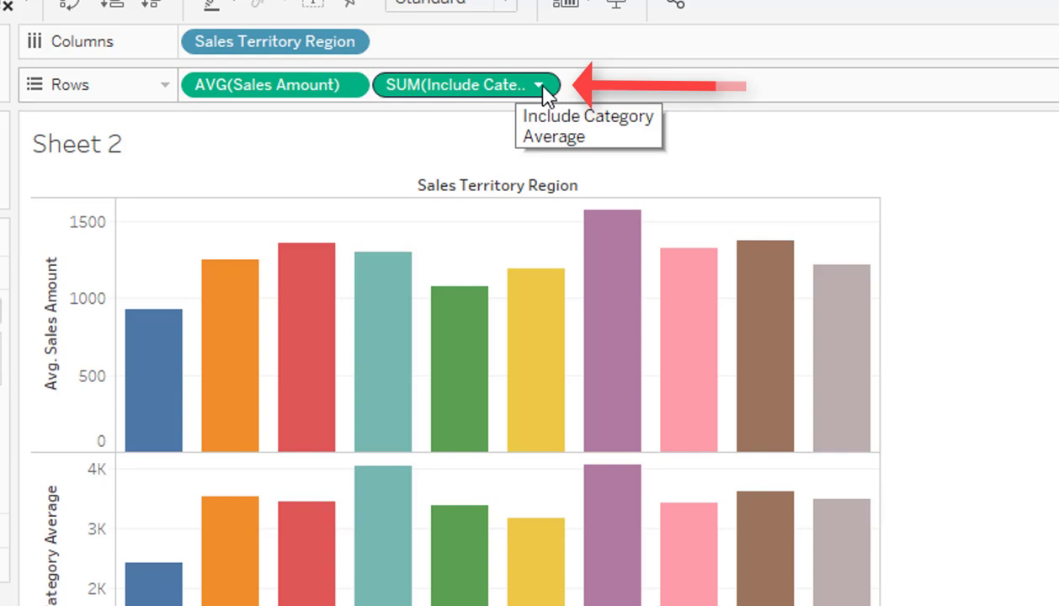
left_click(539, 85)
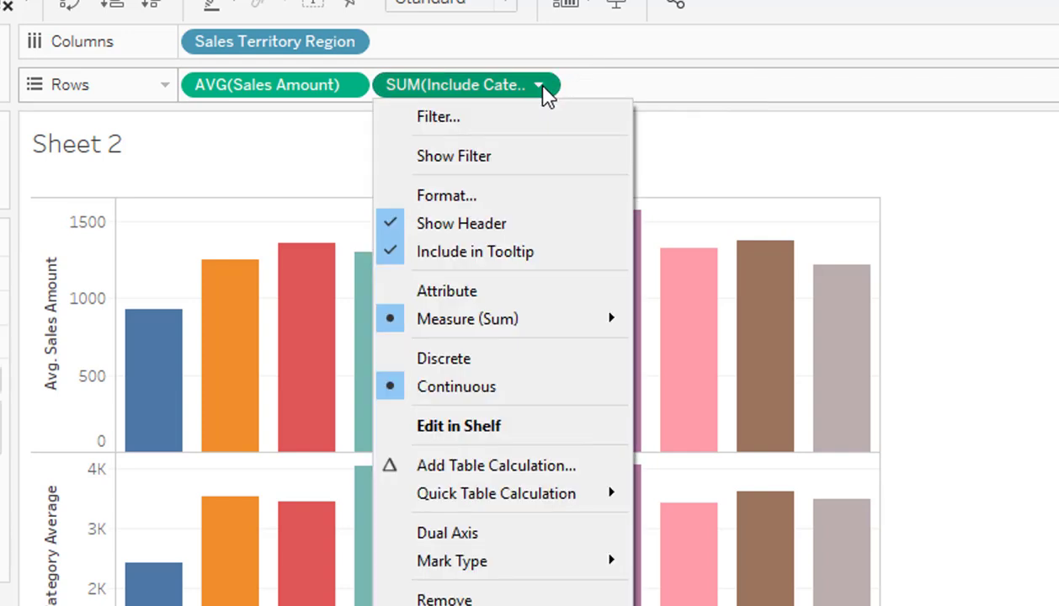
mouse_move(568, 332)
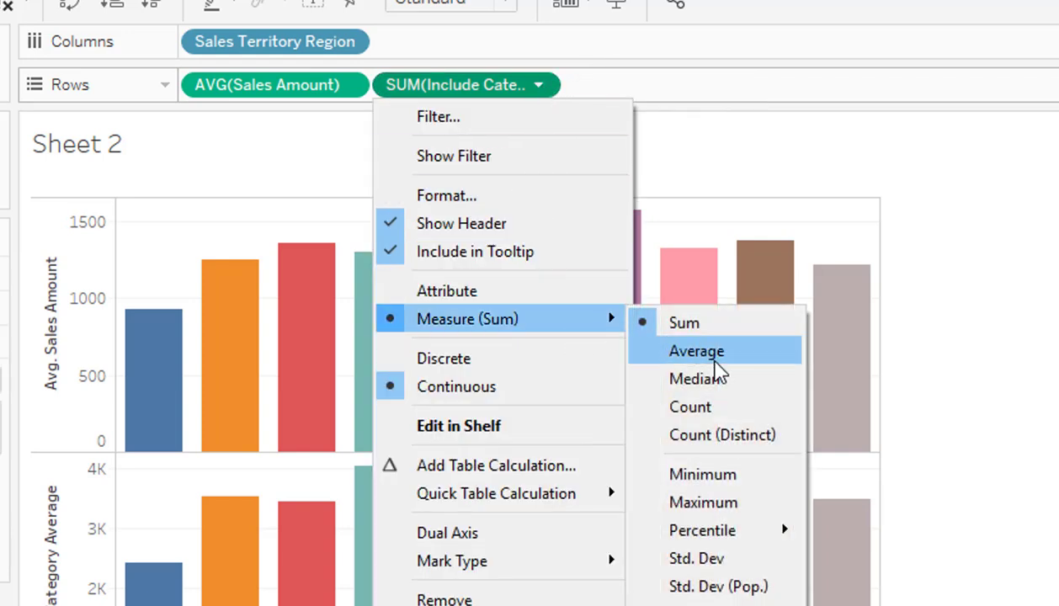
left_click(699, 352)
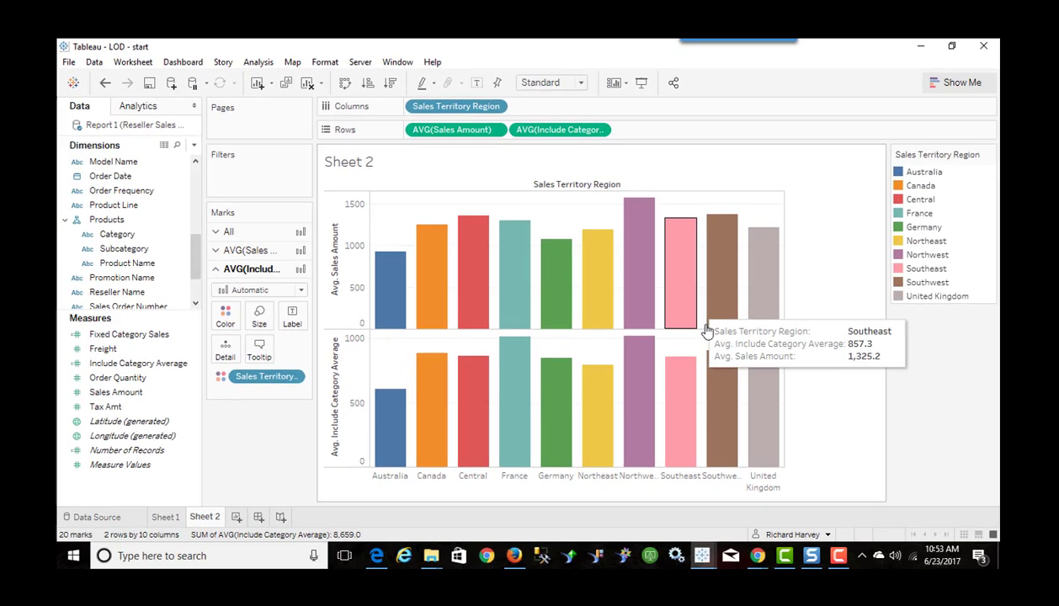
Step: Sort the sales territory regions in ascending order by their average Include Category Average
mouse_move(629, 565)
mouse_move(427, 261)
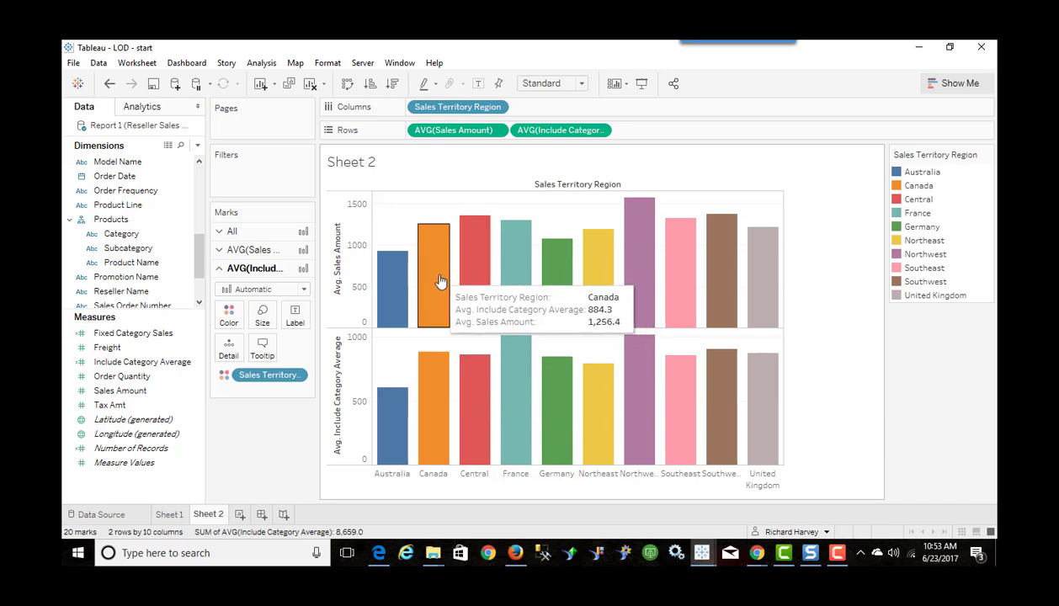
left_click(399, 355)
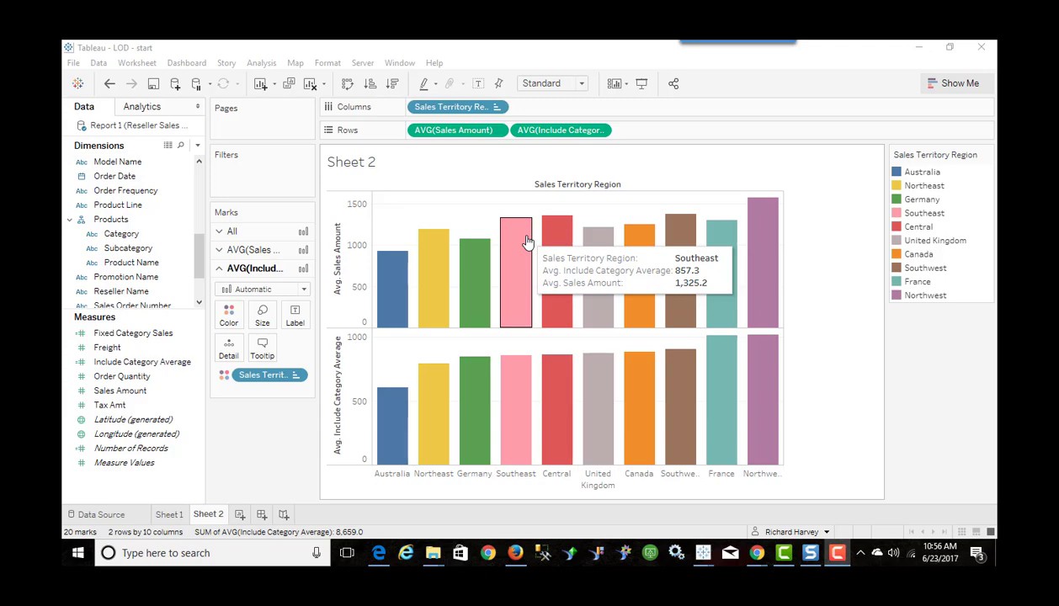
left_click(111, 219)
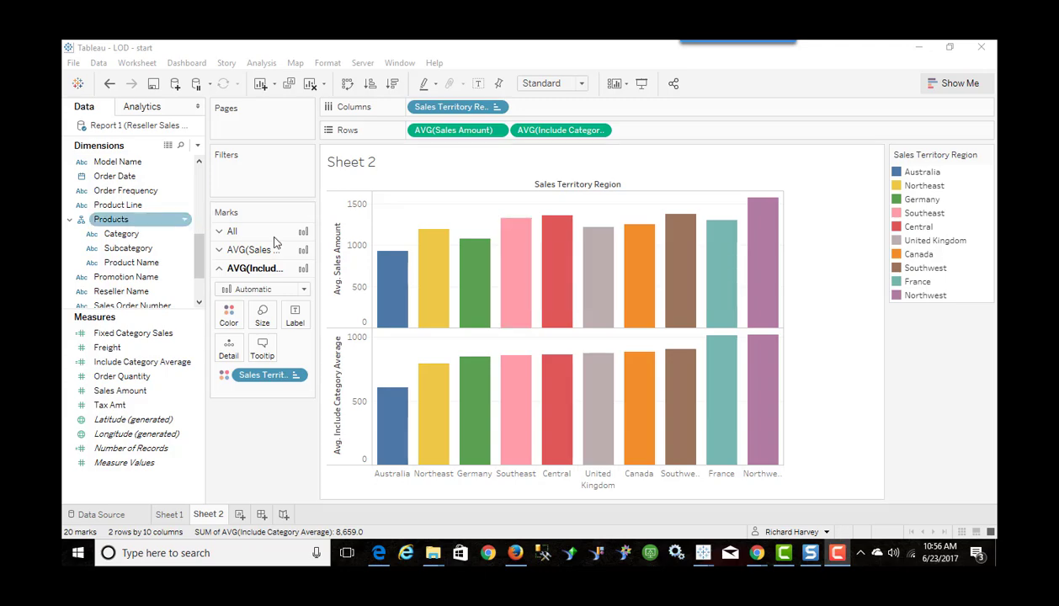
left_click(263, 347)
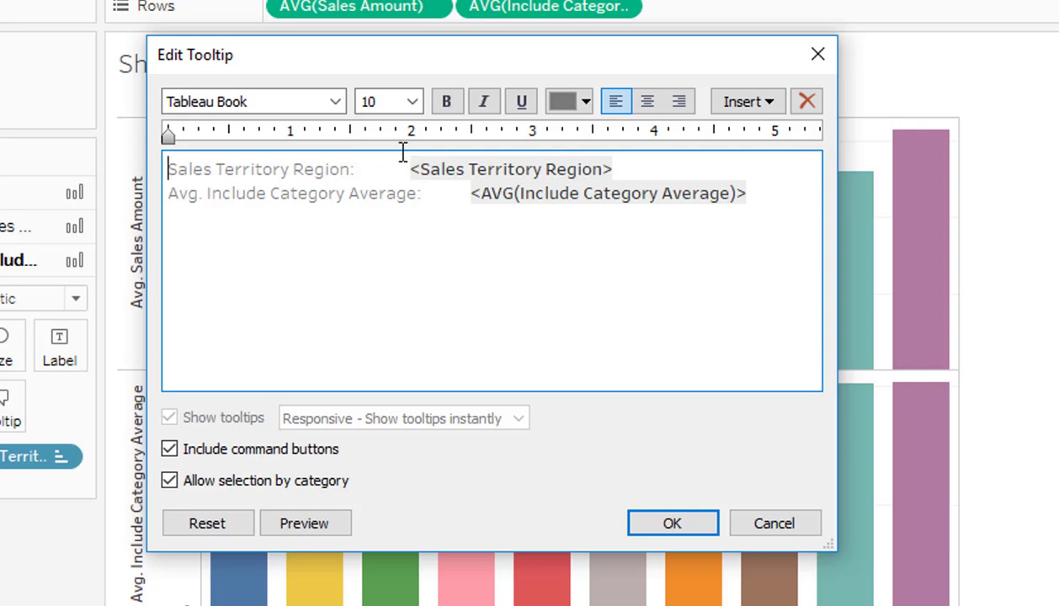
left_click_drag(411, 169, 635, 171)
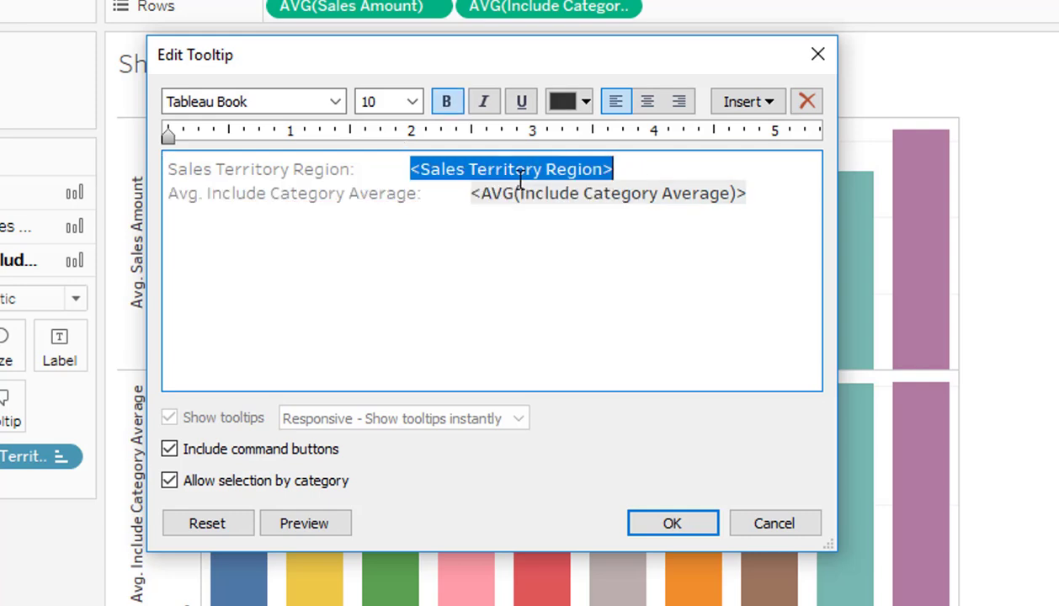
left_click(473, 192)
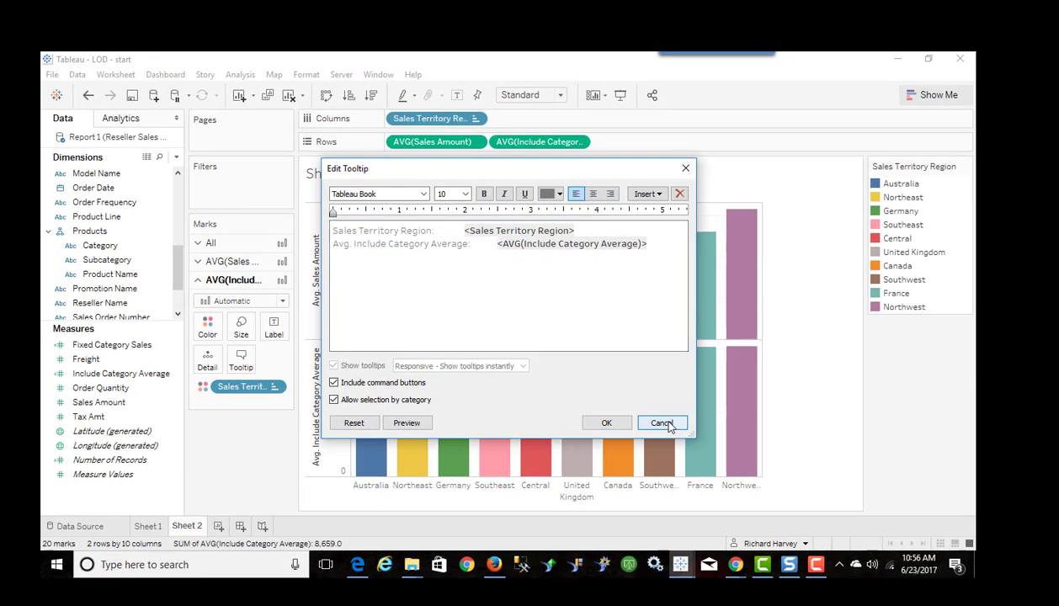
left_click(774, 524)
Step: Format the Avg. Sales Amount axis numbers as Currency (Custom) with 0 decimal places
left_click(319, 280)
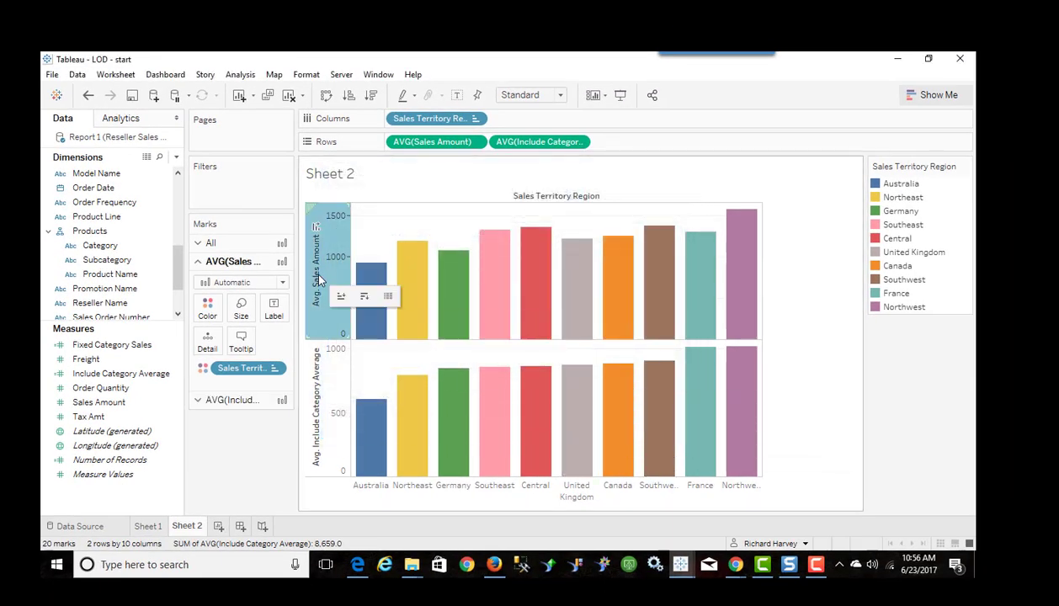
right_click(319, 281)
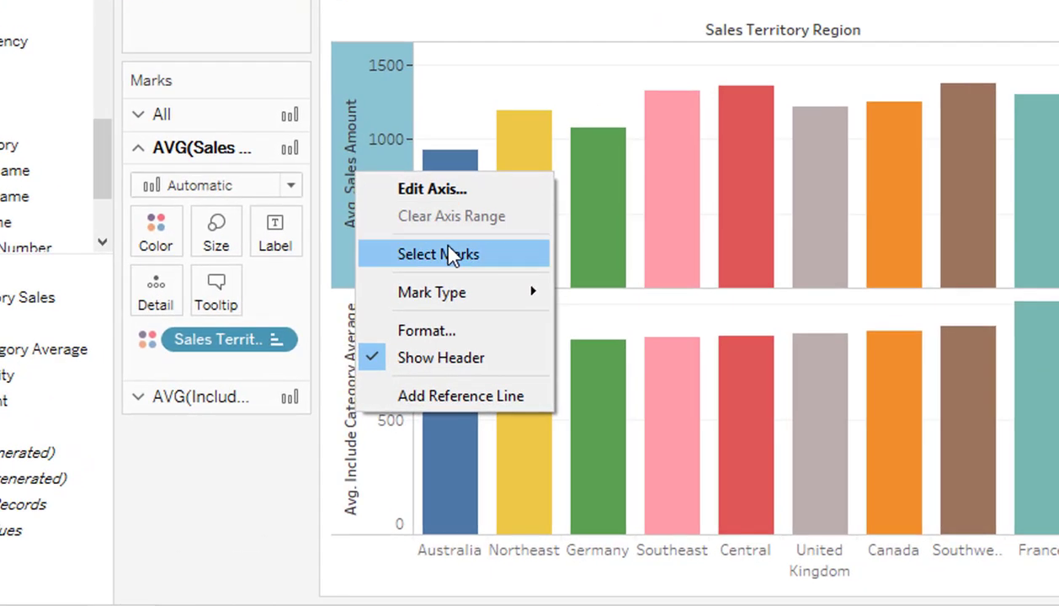
left_click(419, 328)
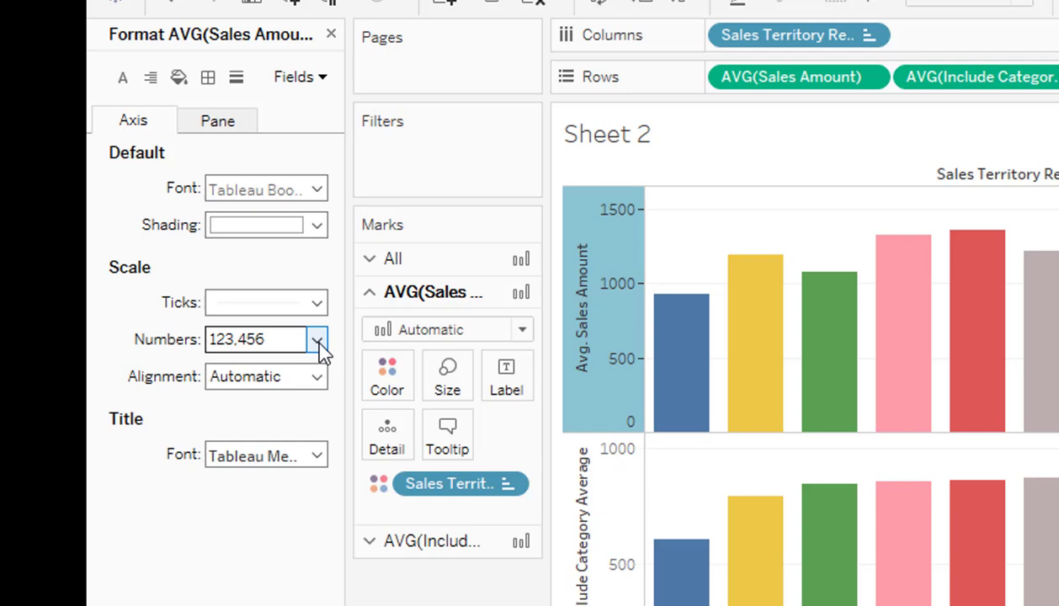
left_click(318, 341)
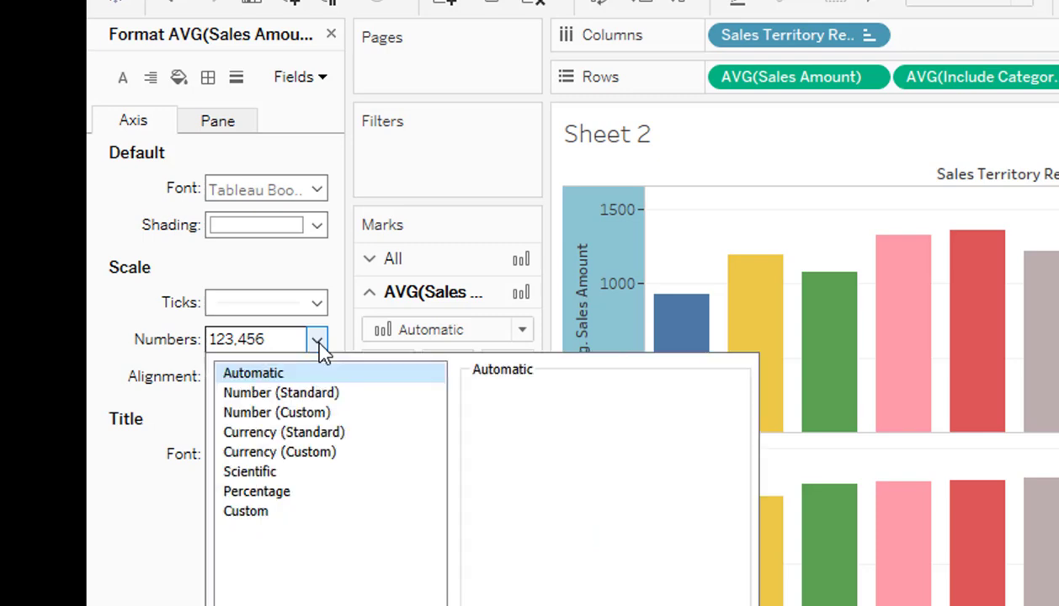
left_click(302, 455)
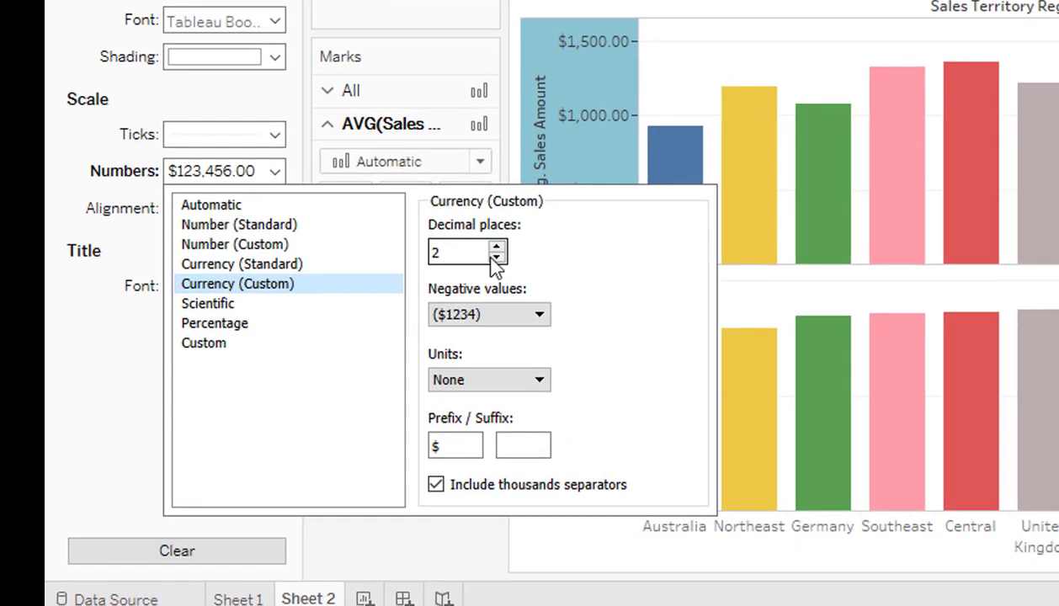
left_click(516, 331)
left_click(515, 331)
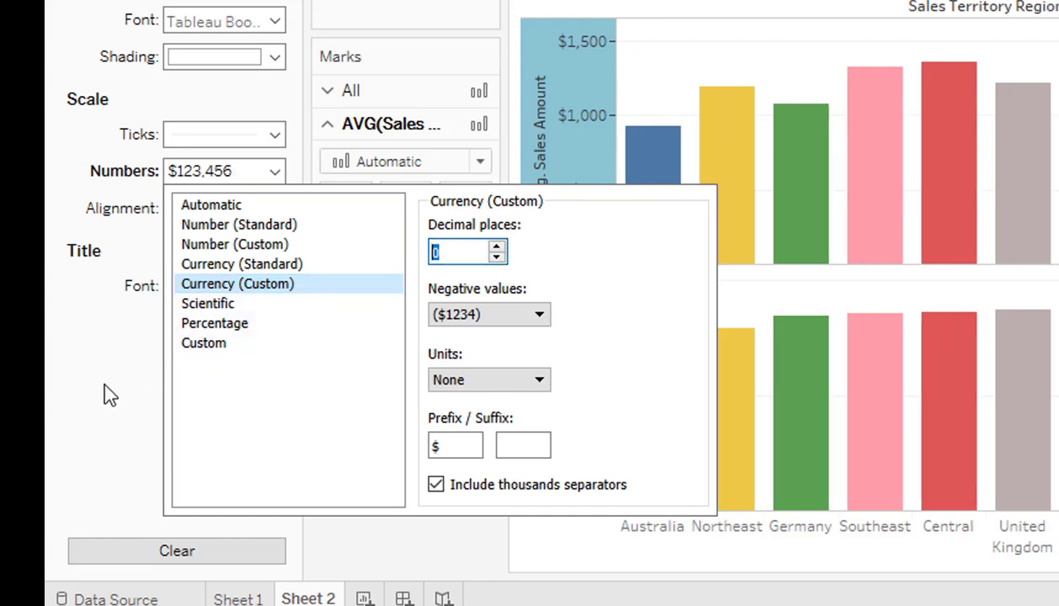
left_click(61, 410)
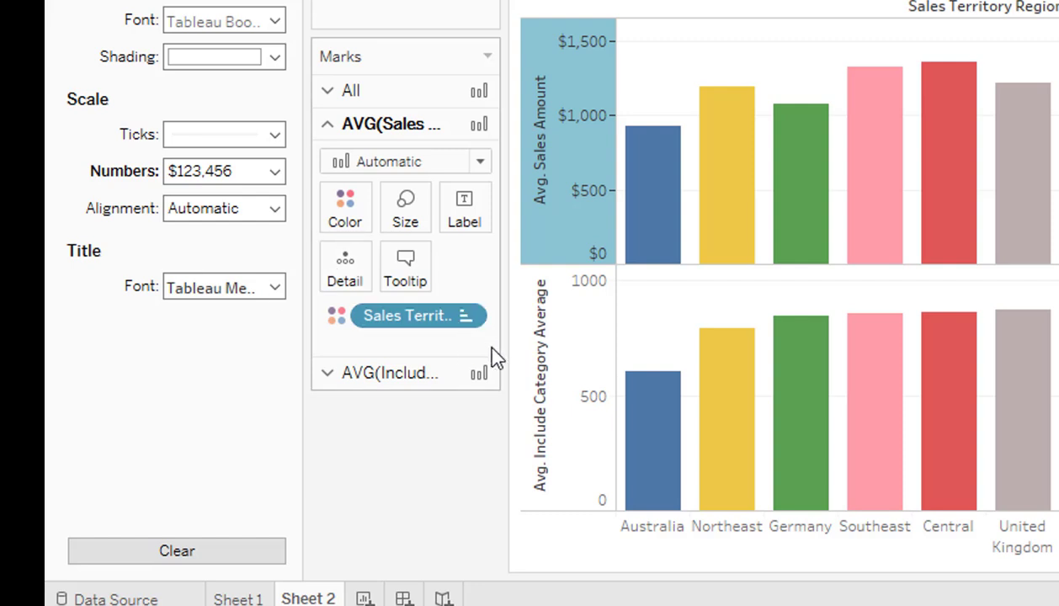
Step: Format the Avg. Include Category Average axis numbers as Currency (Custom) with 0 decimal places
left_click(566, 362)
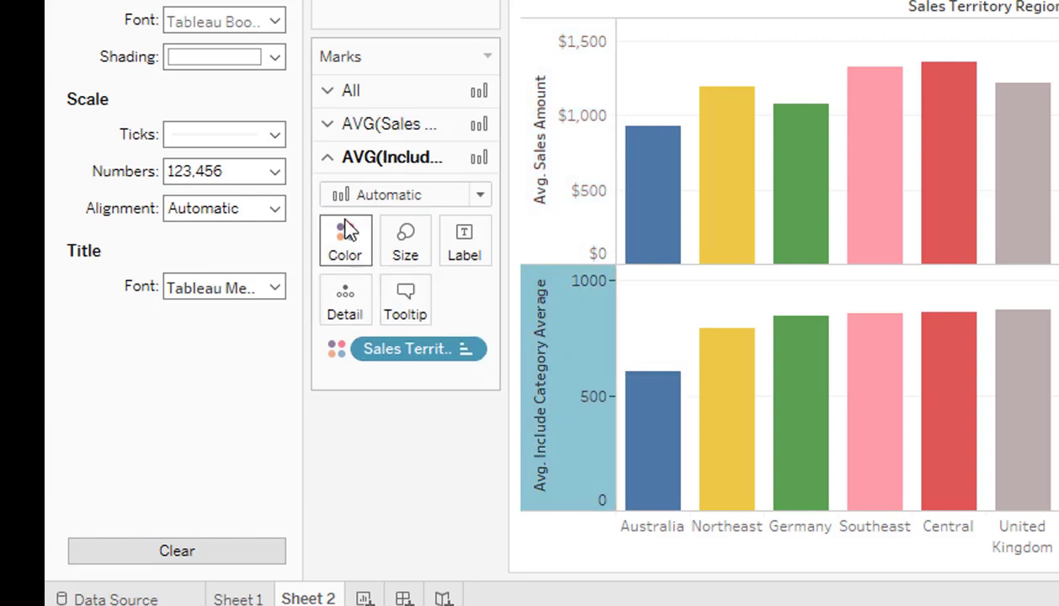
left_click(275, 173)
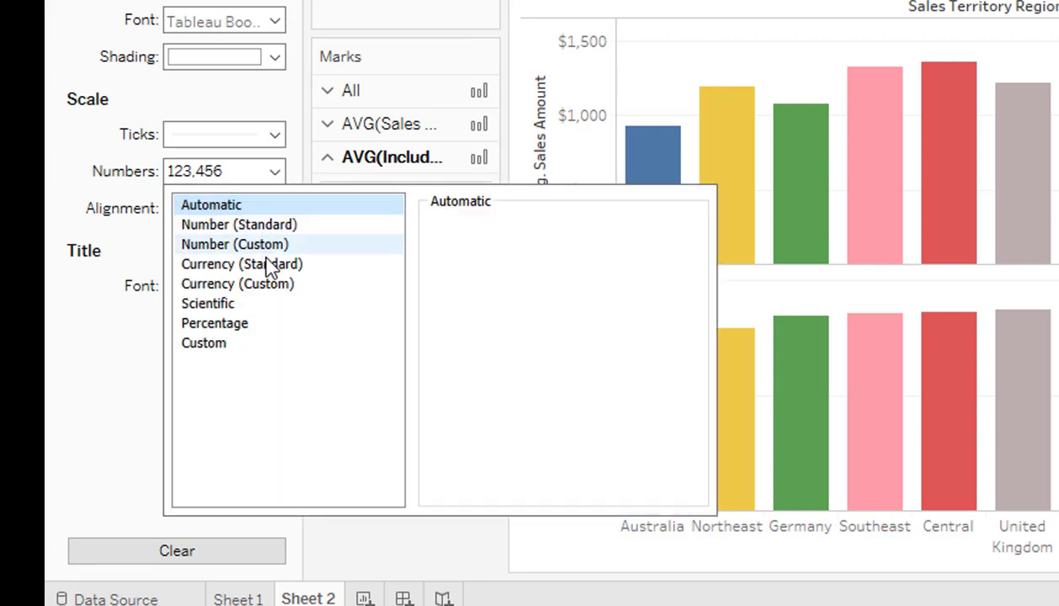
left_click(270, 286)
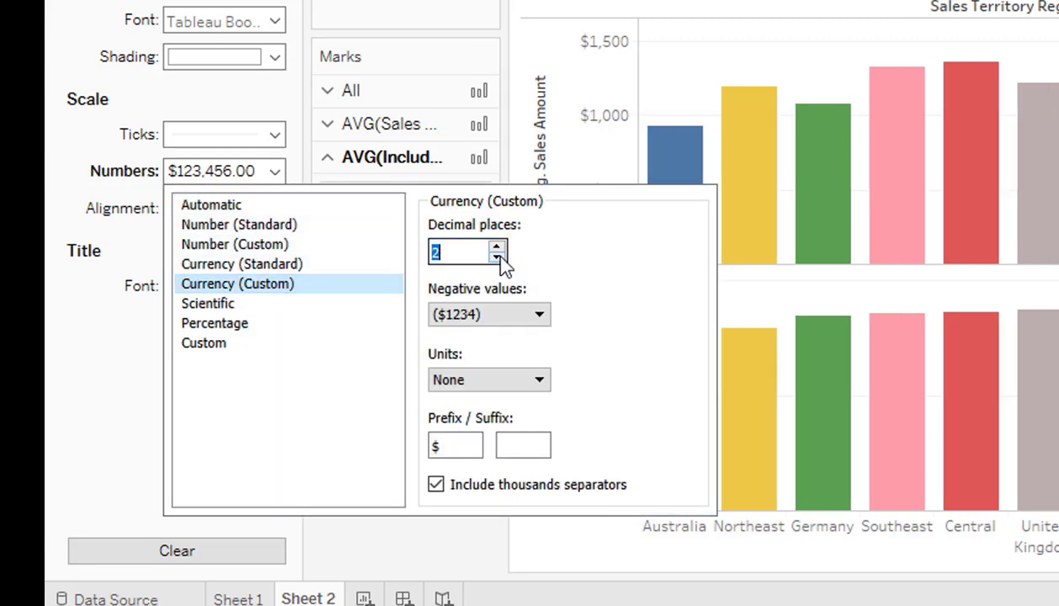
left_click(497, 255)
left_click(496, 255)
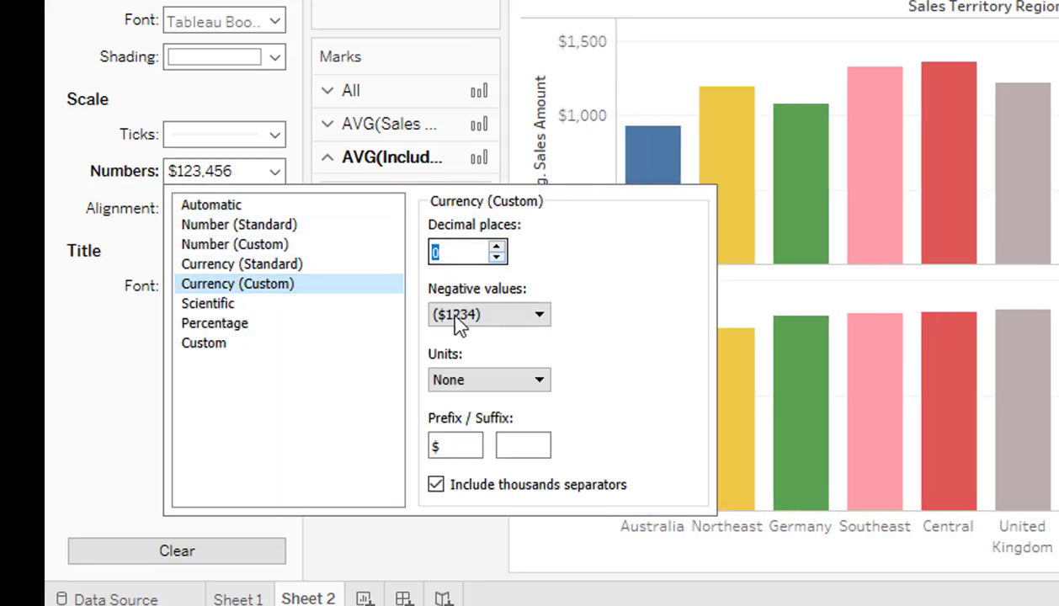
left_click(130, 465)
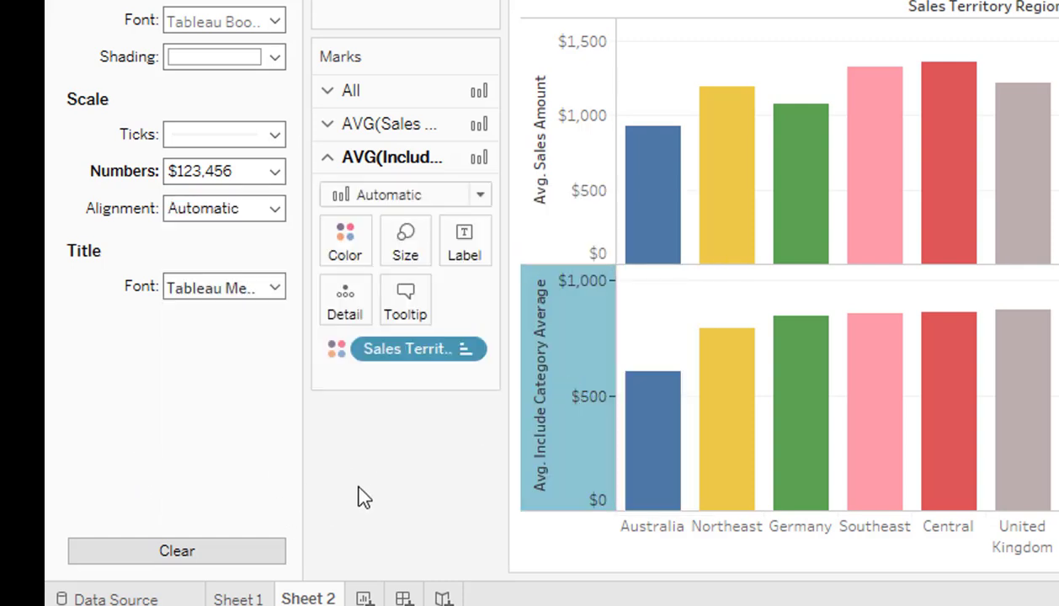
mouse_move(730, 186)
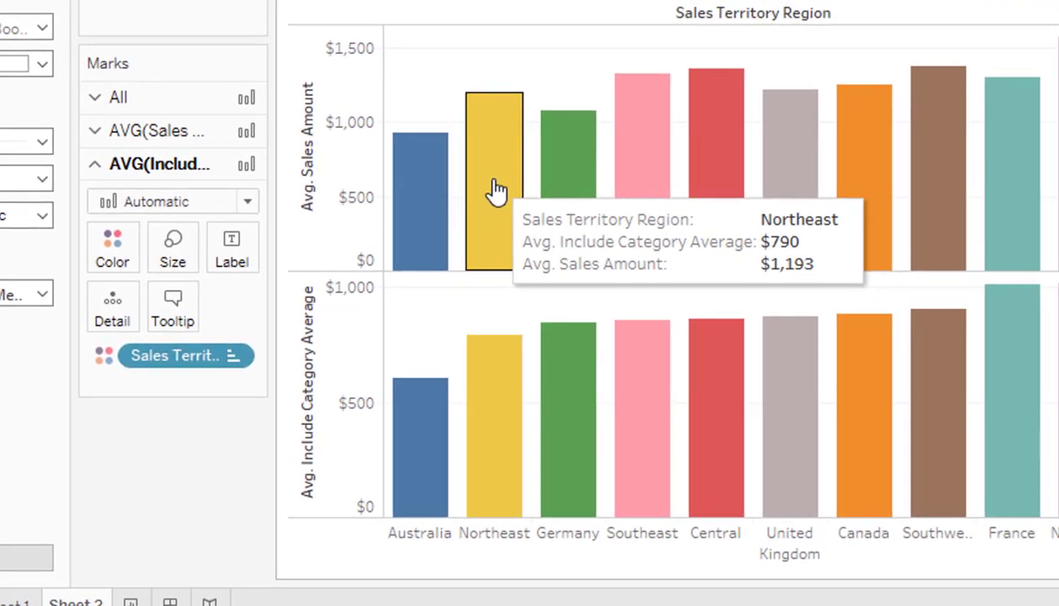
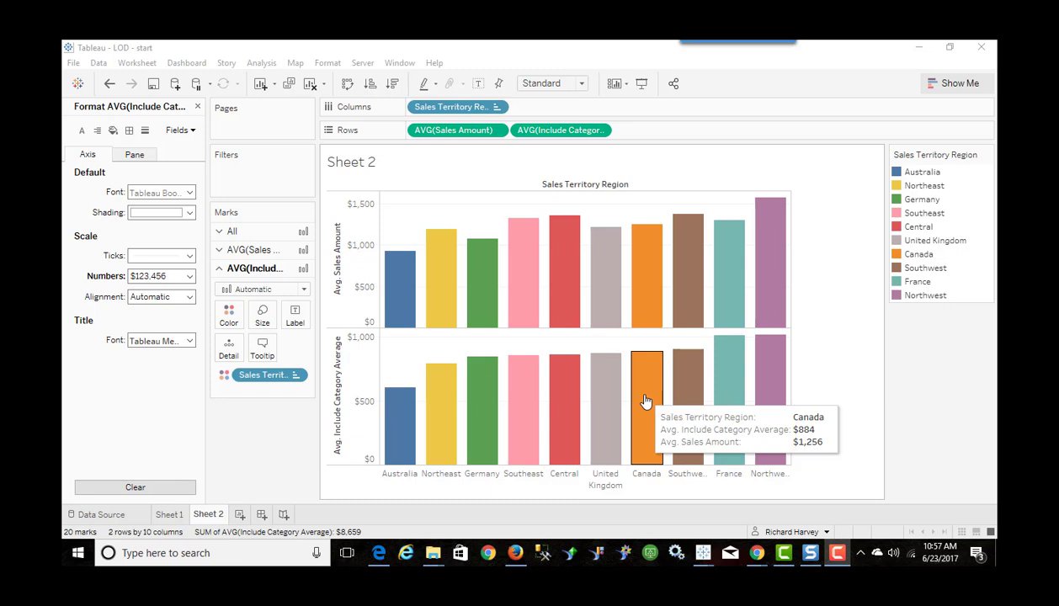
Step: Create a new worksheet listing Category in the rows with Sales Amount as the text values
left_click(239, 515)
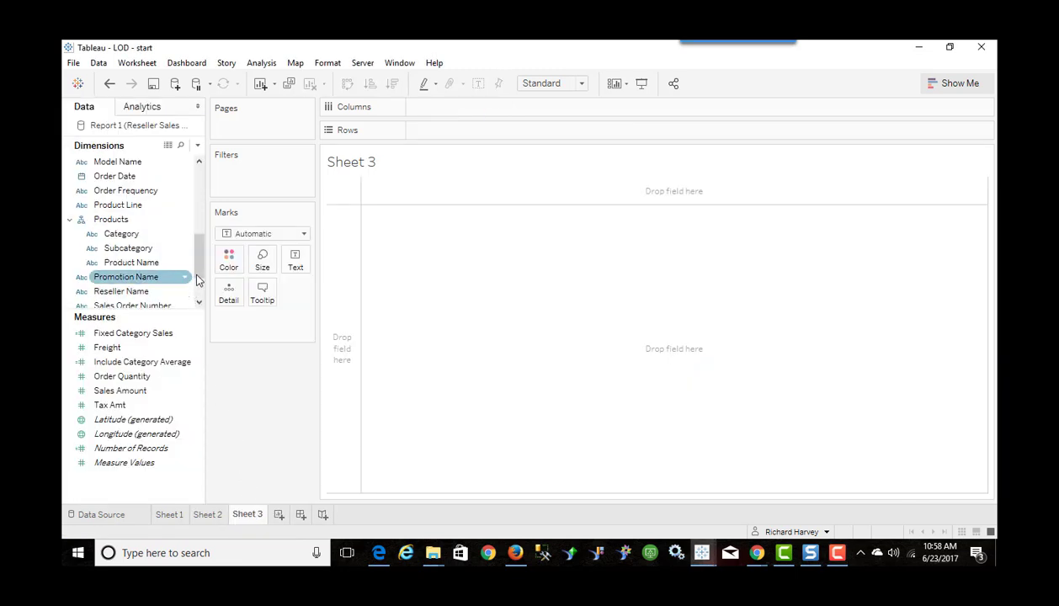
scroll(169, 278, "down", 3)
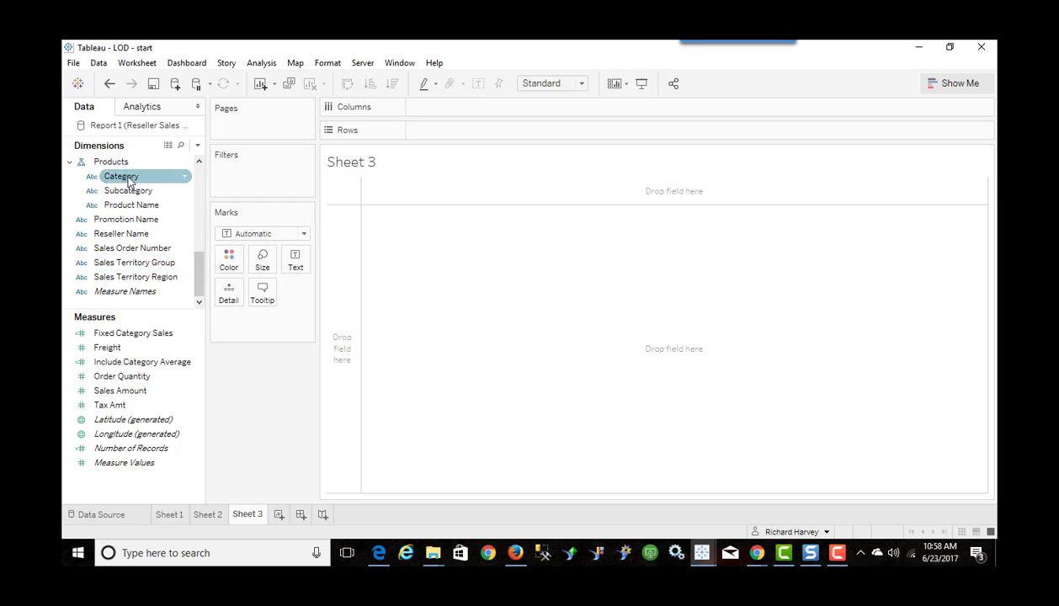
left_click_drag(128, 181, 438, 137)
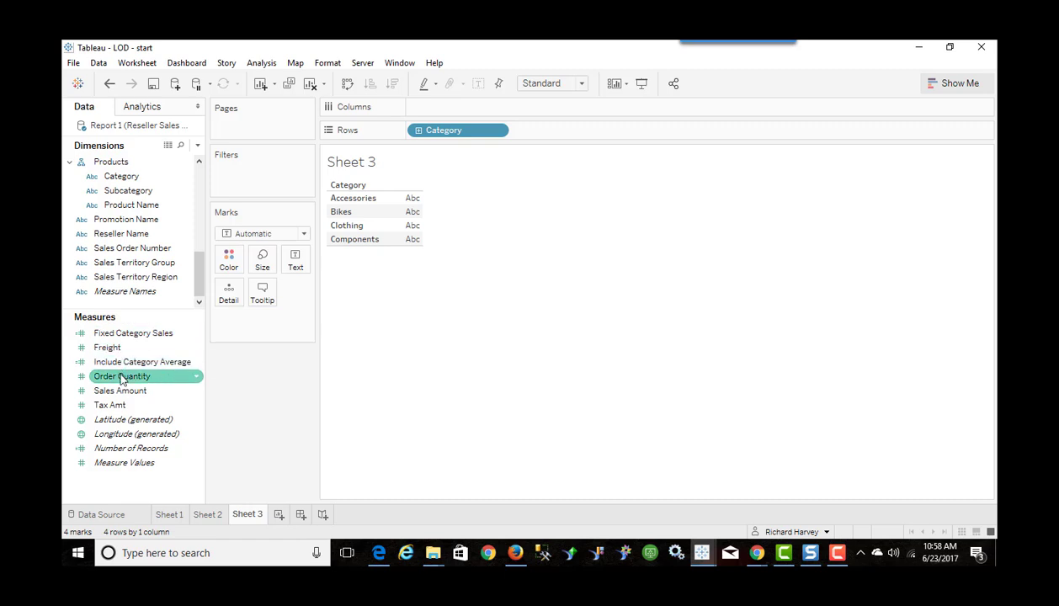
left_click_drag(120, 390, 413, 218)
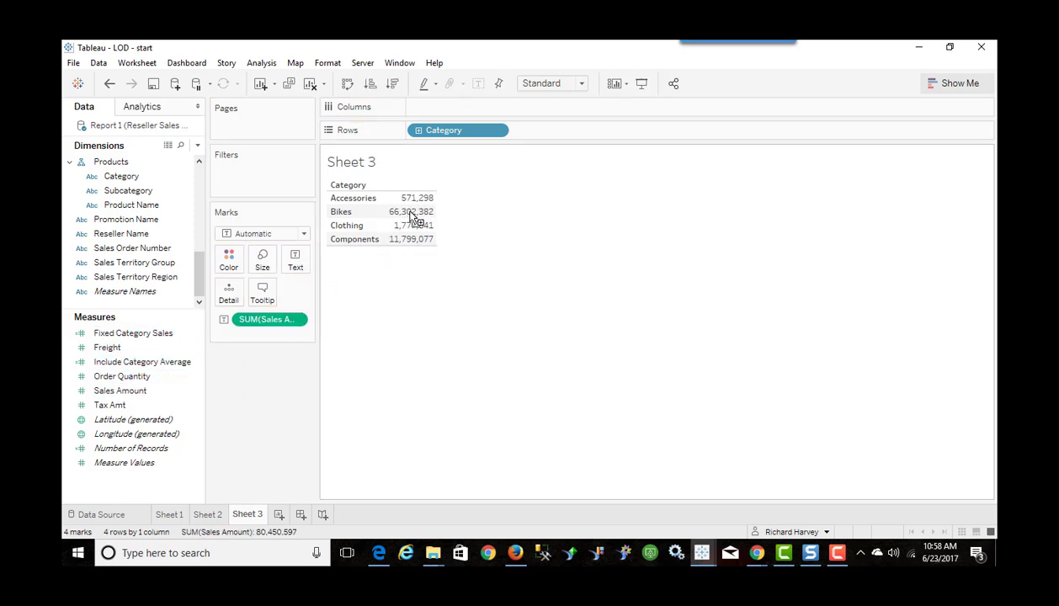
mouse_move(416, 210)
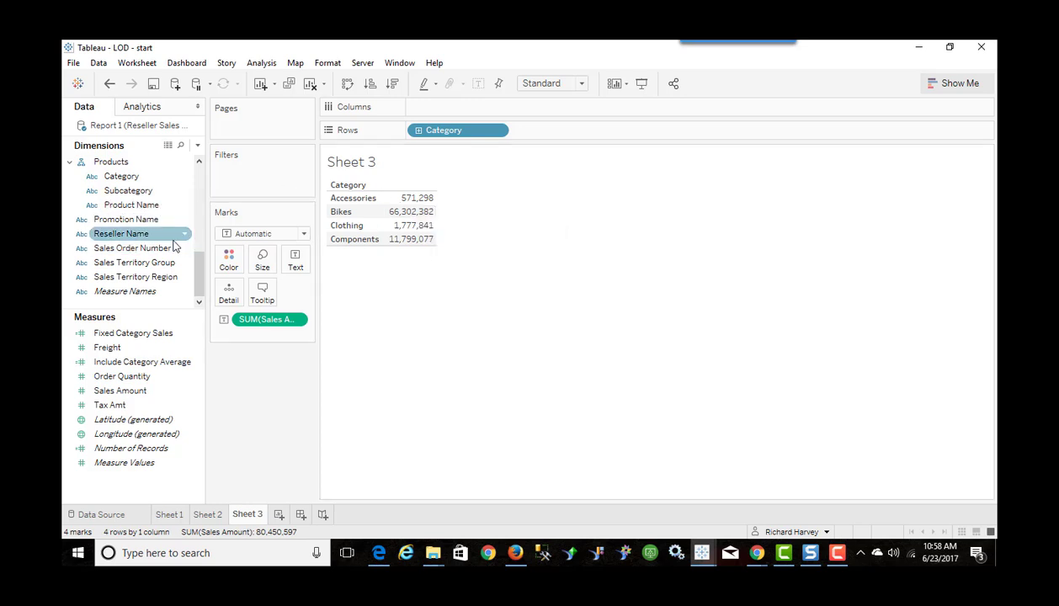
Step: Filter the category table by Sales Territory Region, keeping only Canada
left_click_drag(121, 274, 246, 160)
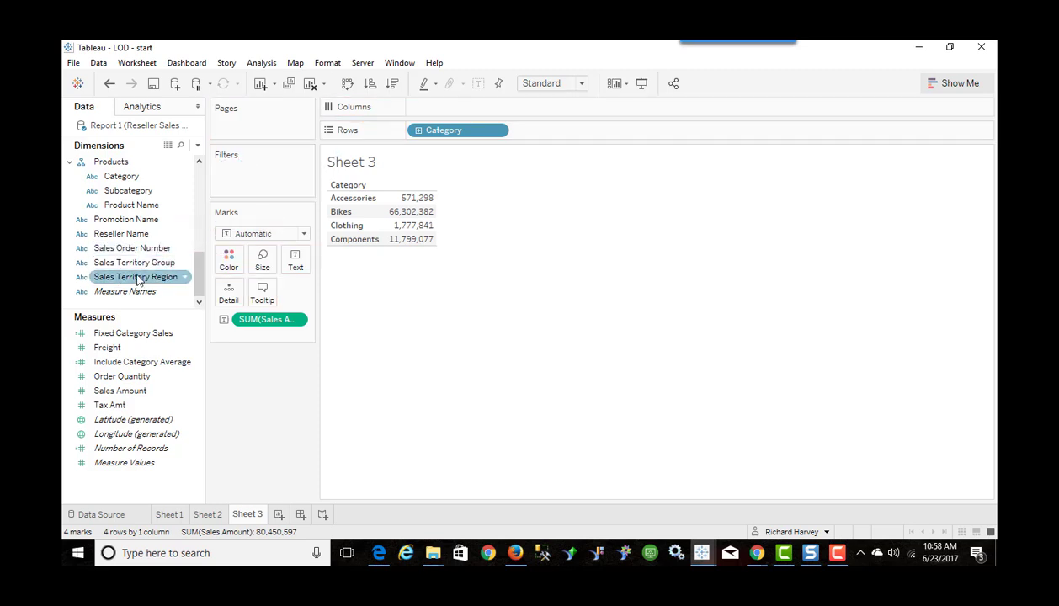
left_click_drag(139, 276, 246, 178)
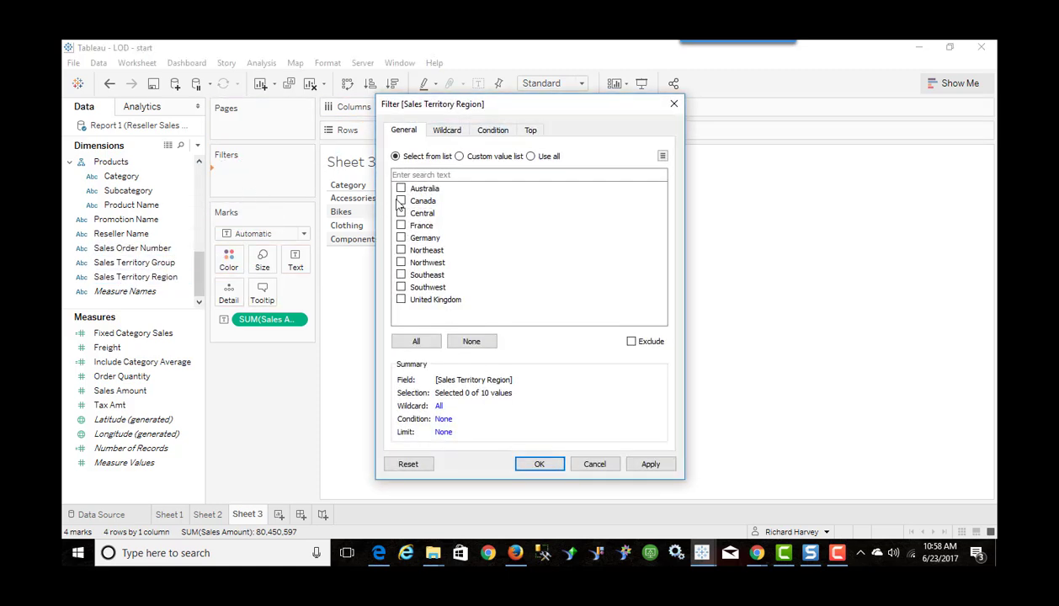
left_click(650, 464)
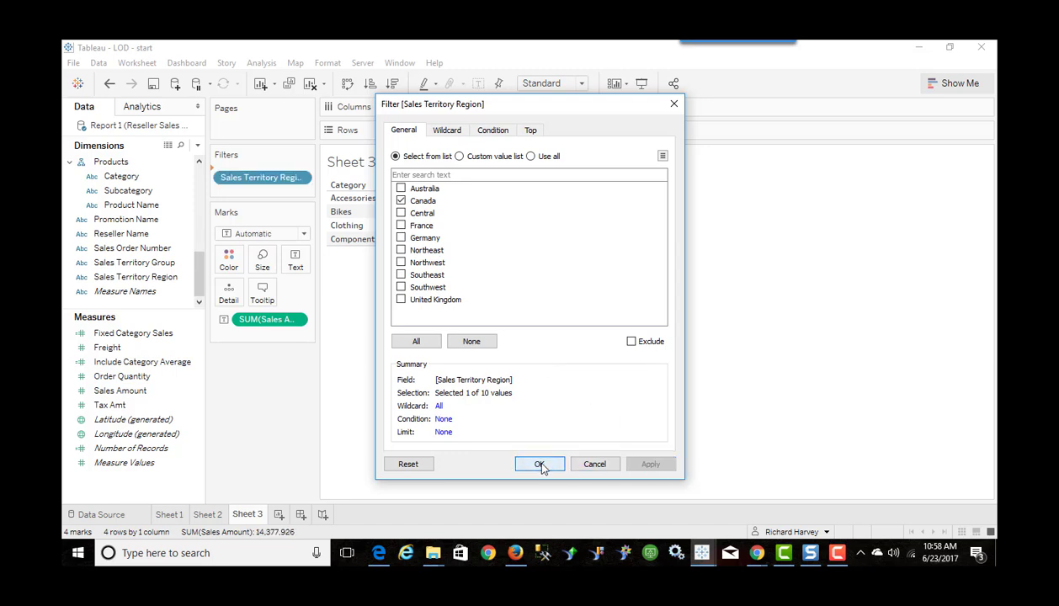
left_click(540, 464)
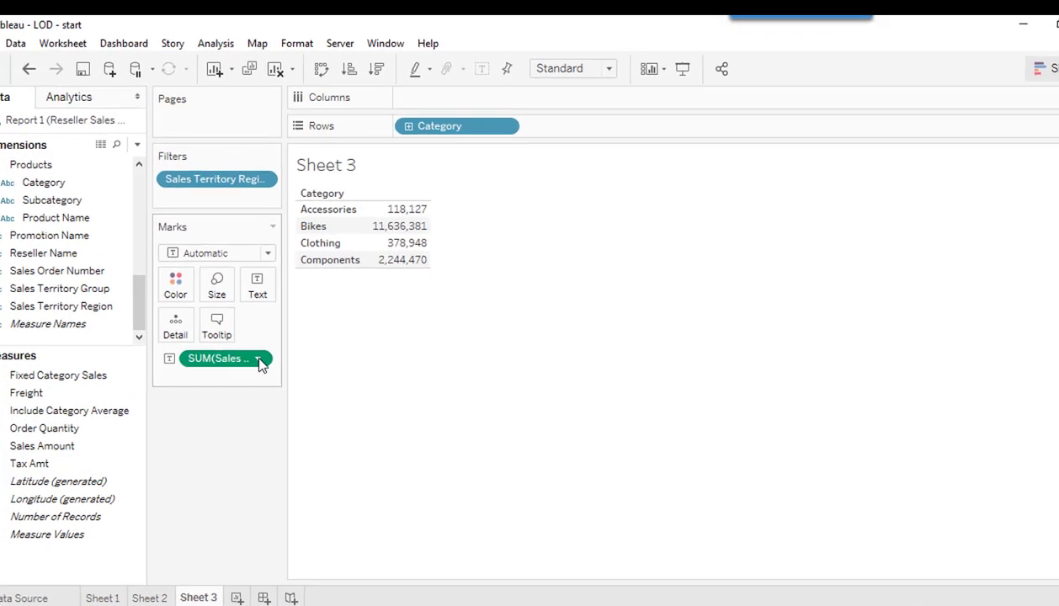
Step: Change the aggregation of Sales Amount in the category table from Sum to Average
left_click(300, 322)
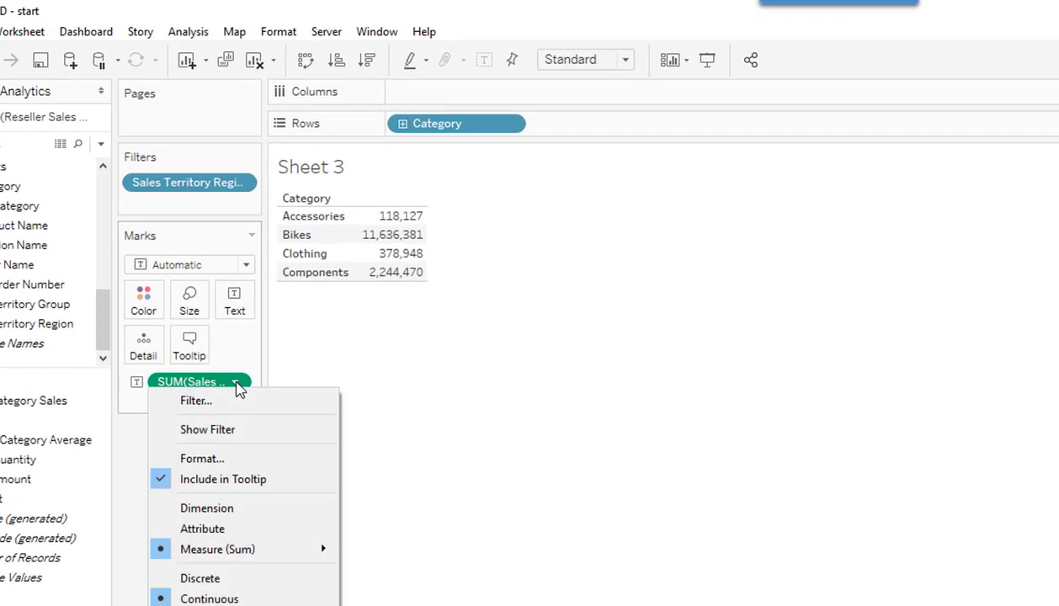
mouse_move(218, 563)
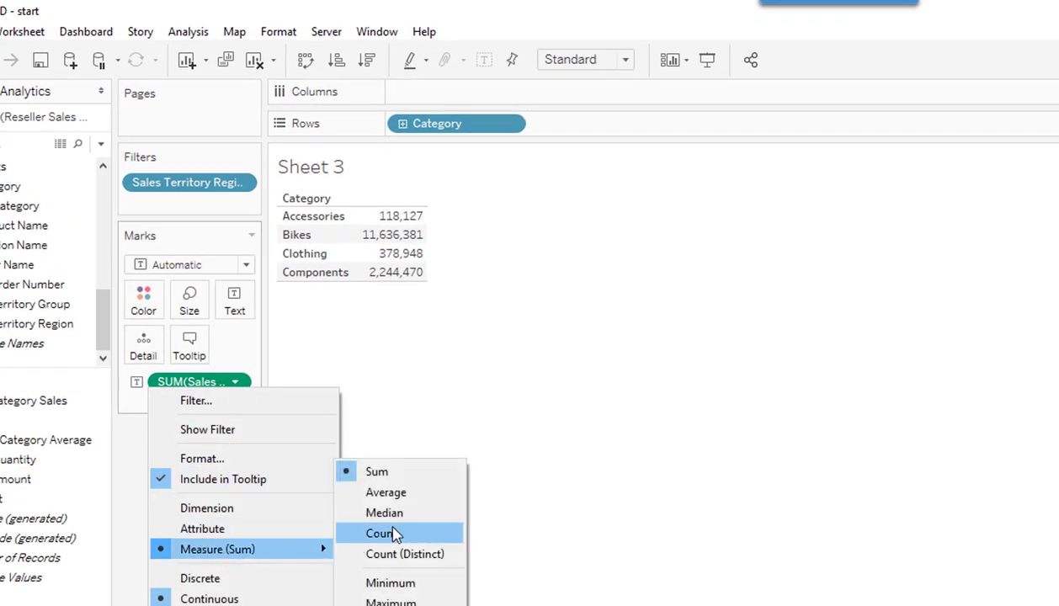
left_click(393, 495)
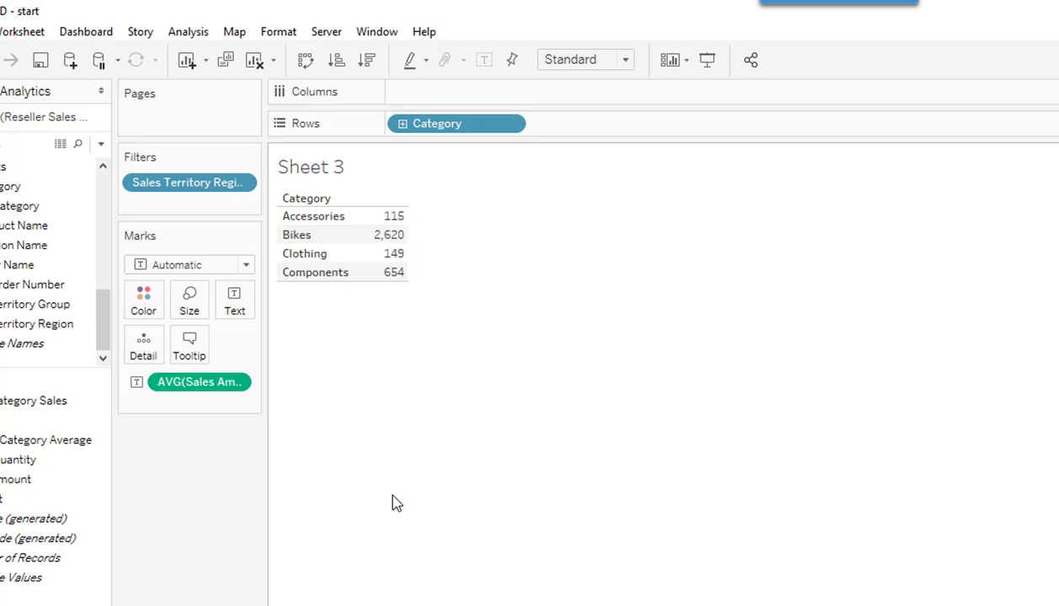
left_click(393, 273)
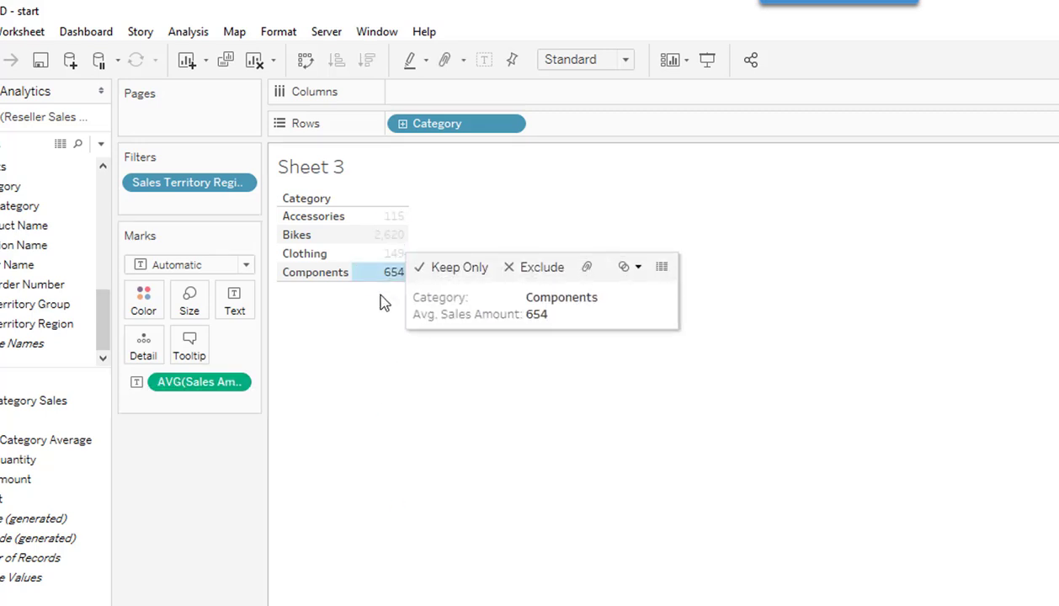
Step: Show column grand totals for the category table and select the grand total value
left_click(194, 32)
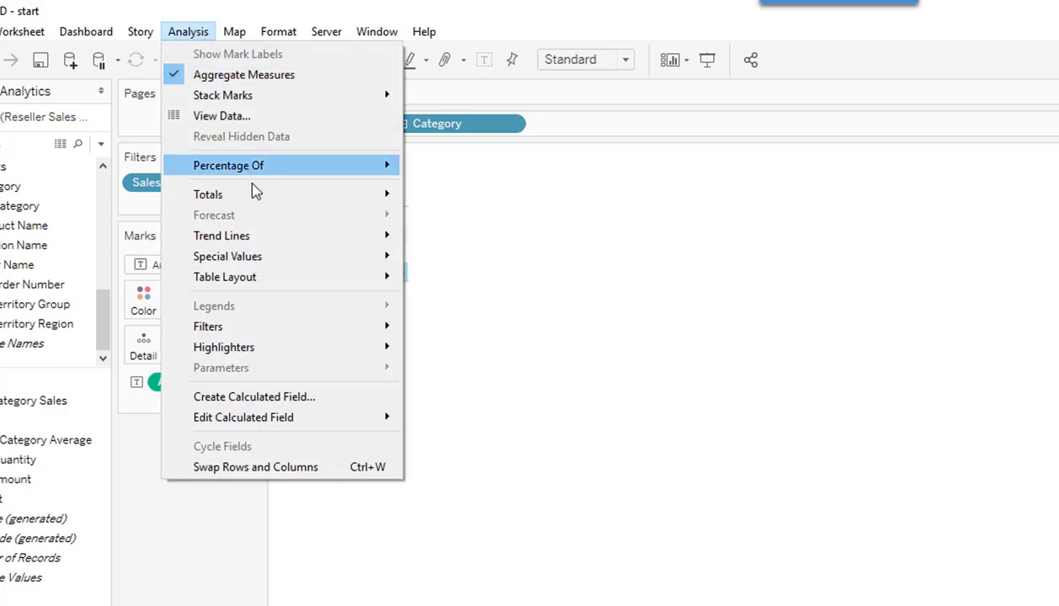
mouse_move(257, 199)
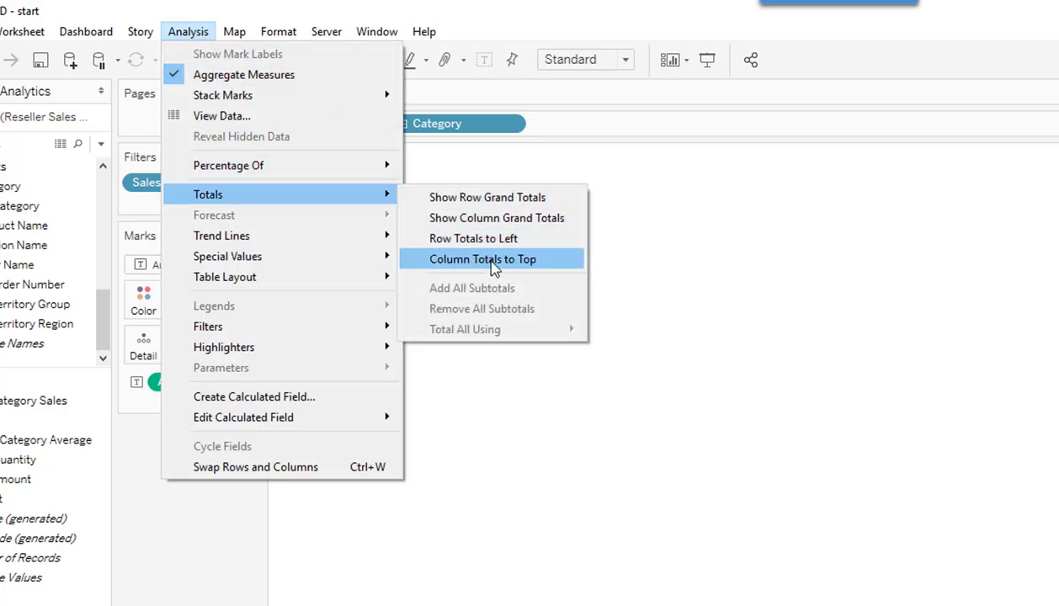
left_click(493, 219)
left_click(385, 293)
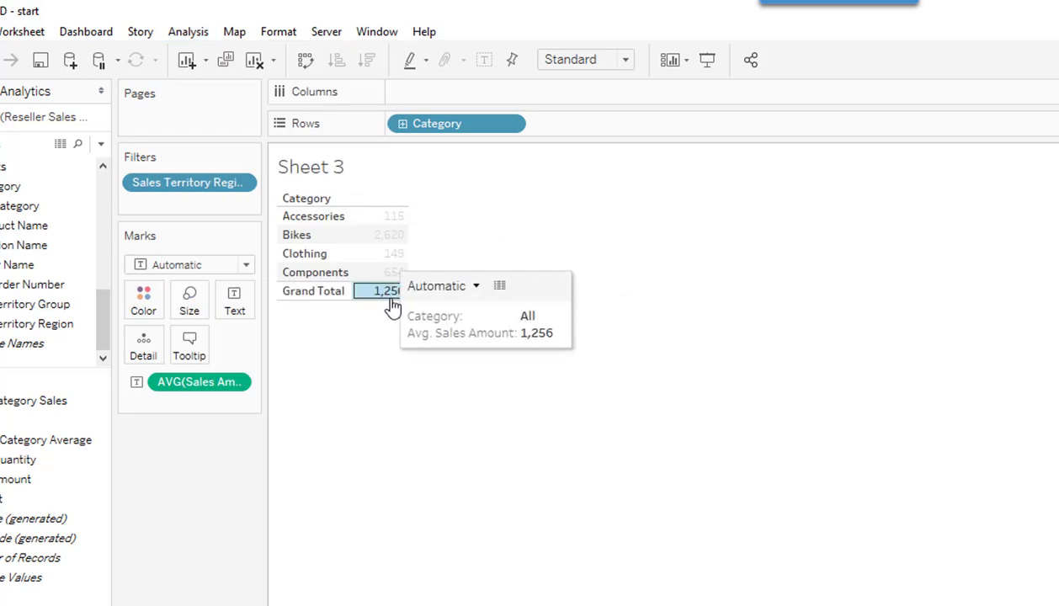
right_click(389, 296)
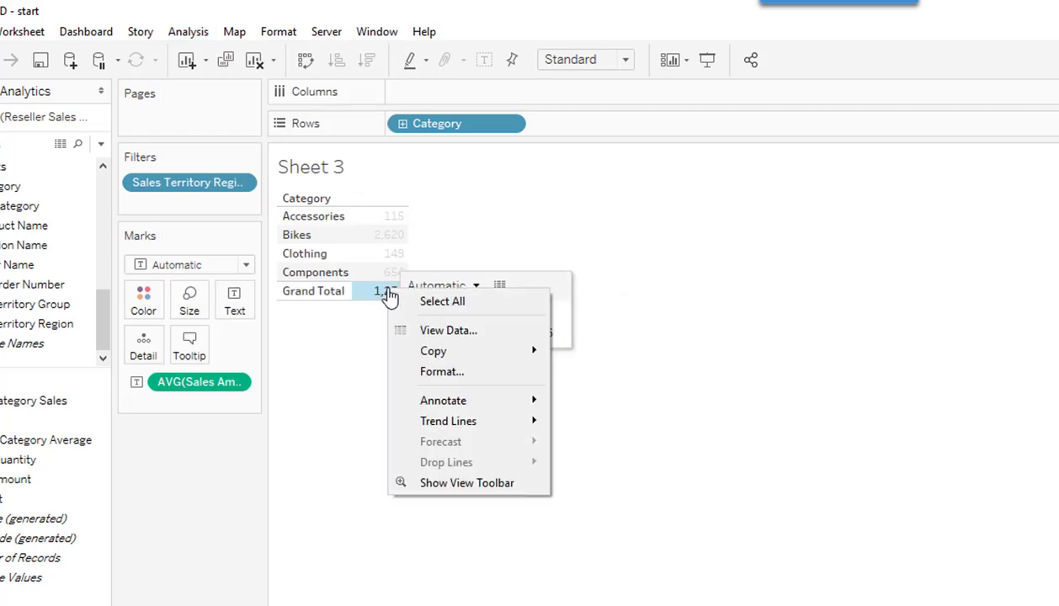
mouse_move(448, 361)
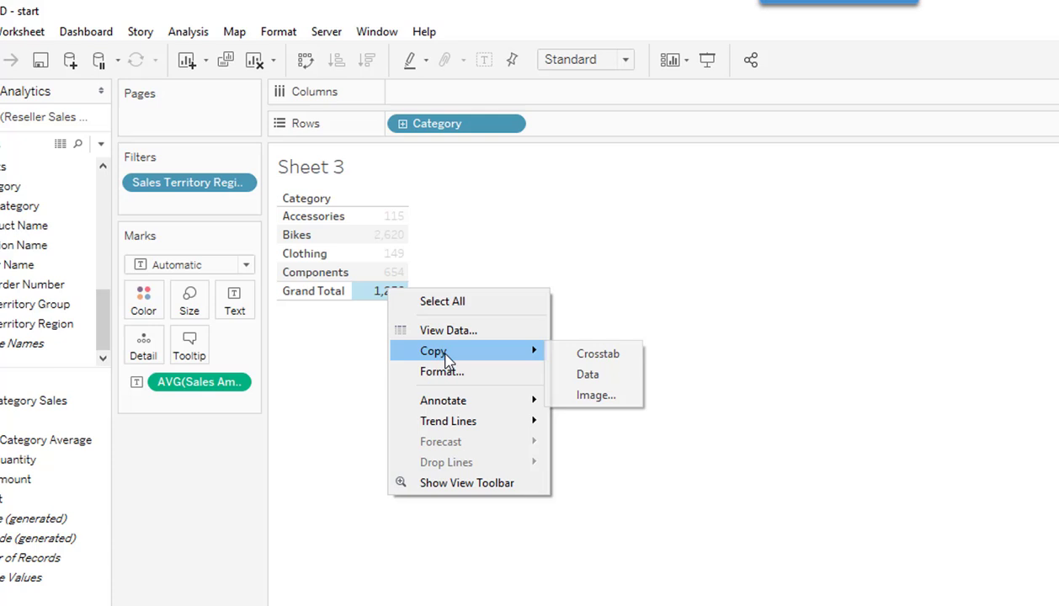
left_click(383, 362)
Step: Change the grand total's aggregation from Automatic to Average so it averages the category values
left_click(391, 296)
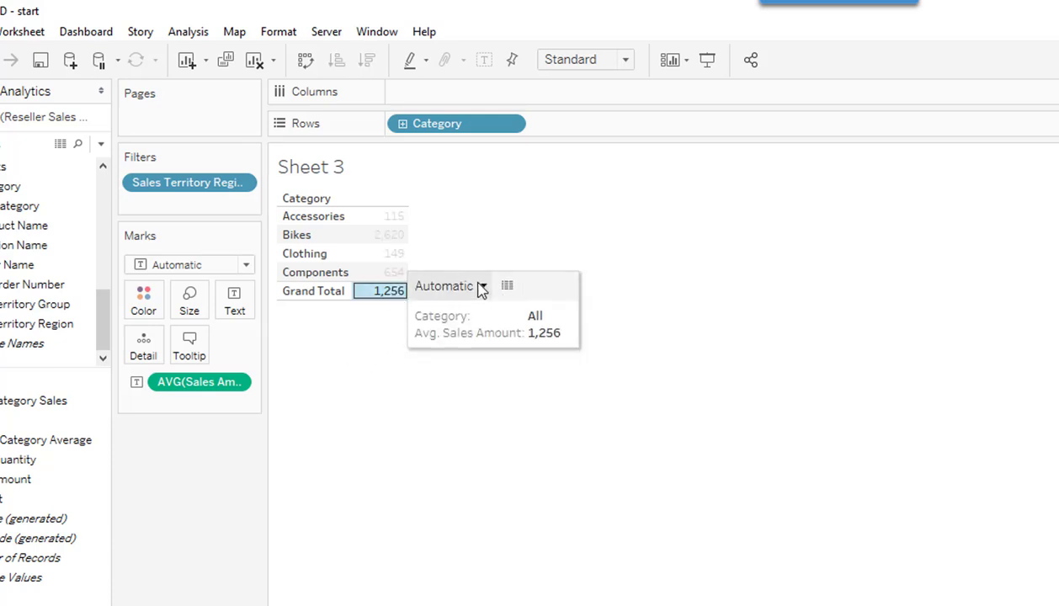
left_click(482, 286)
left_click(455, 356)
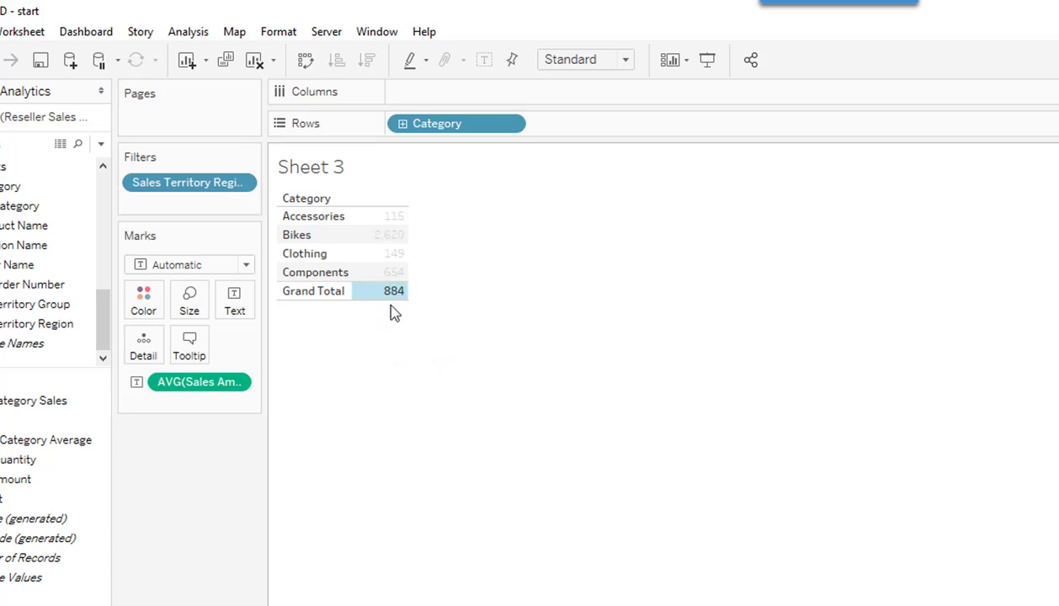
mouse_move(395, 301)
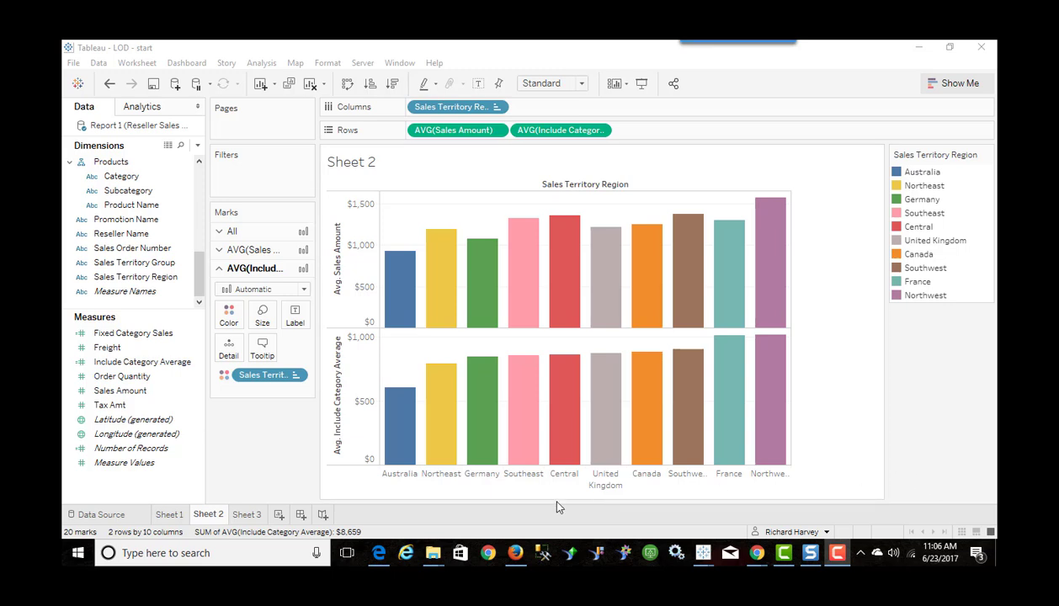
Step: Create another worksheet showing Sales Amount by Category in the rows, and expand Category down to Subcategory
left_click(279, 514)
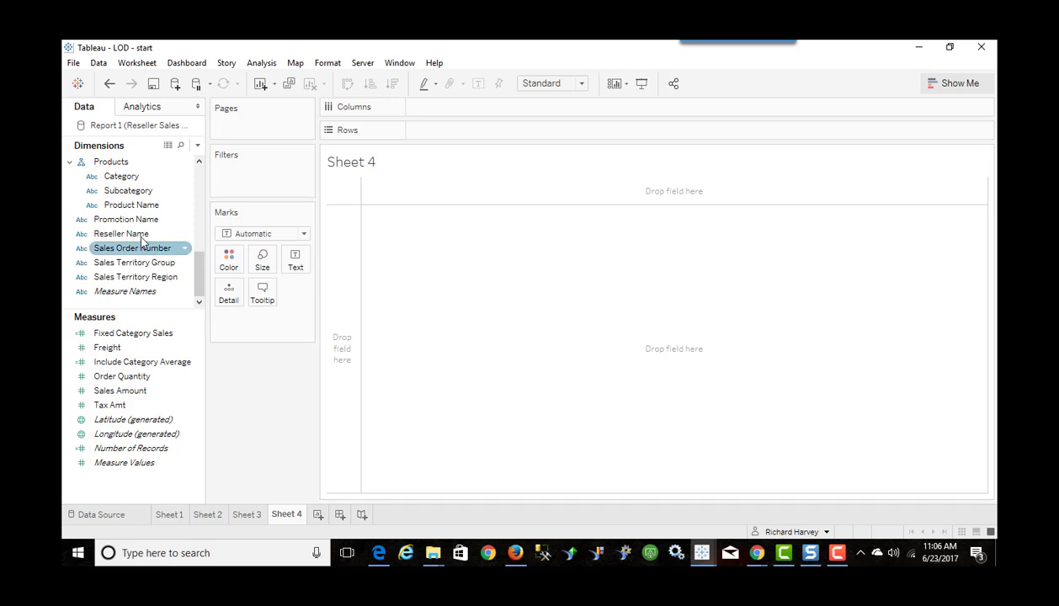
left_click_drag(119, 185, 431, 132)
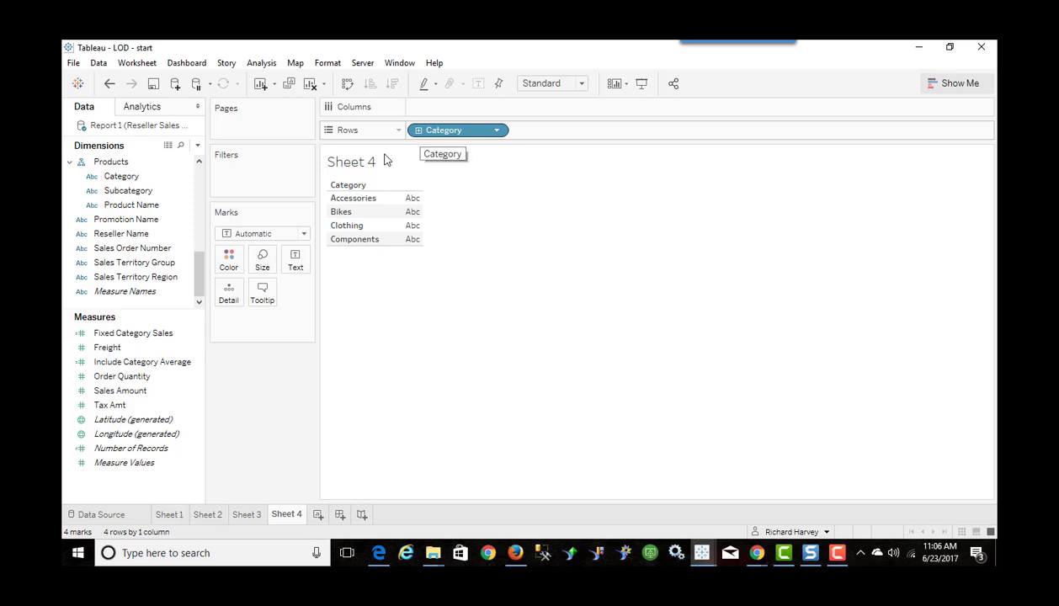
left_click_drag(123, 392, 409, 202)
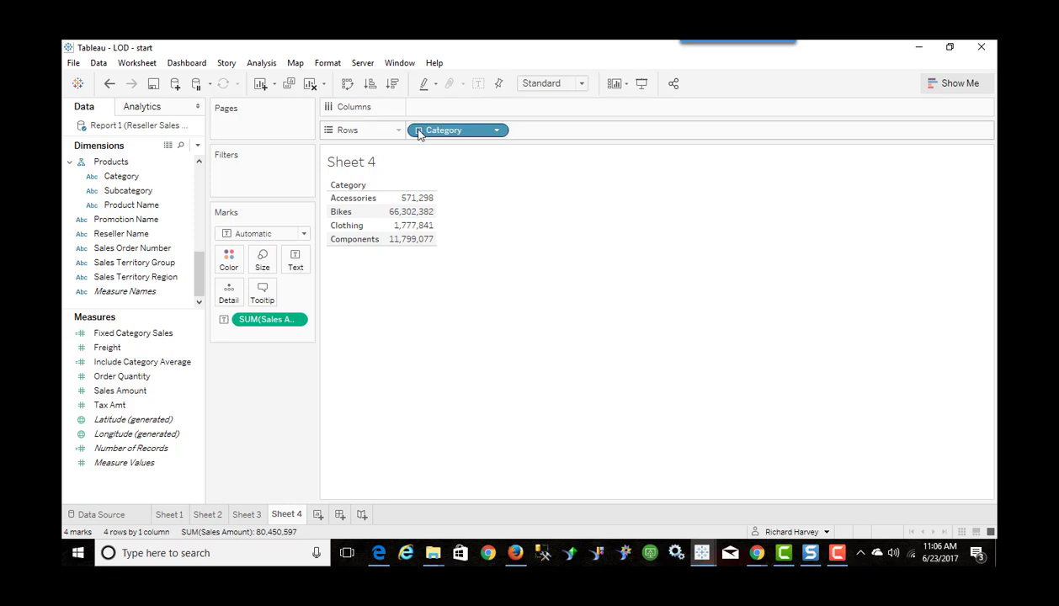
left_click(419, 131)
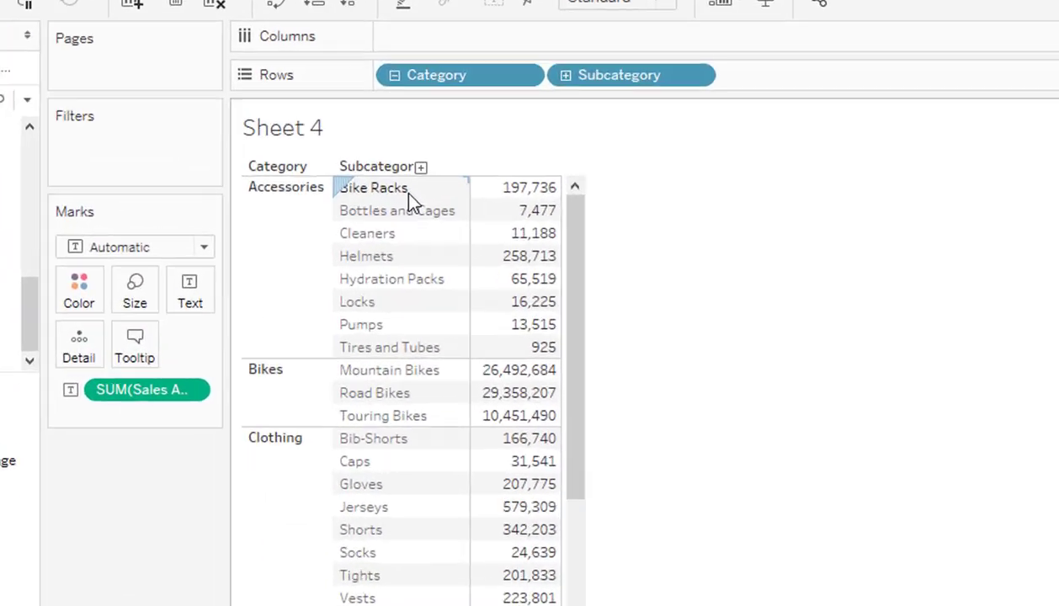
mouse_move(513, 193)
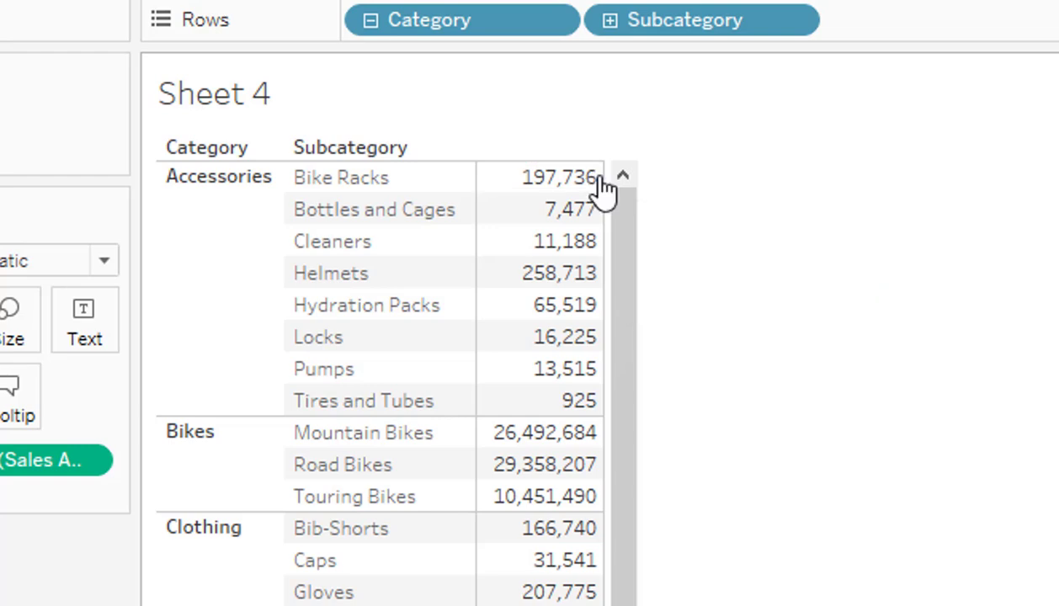
mouse_move(546, 184)
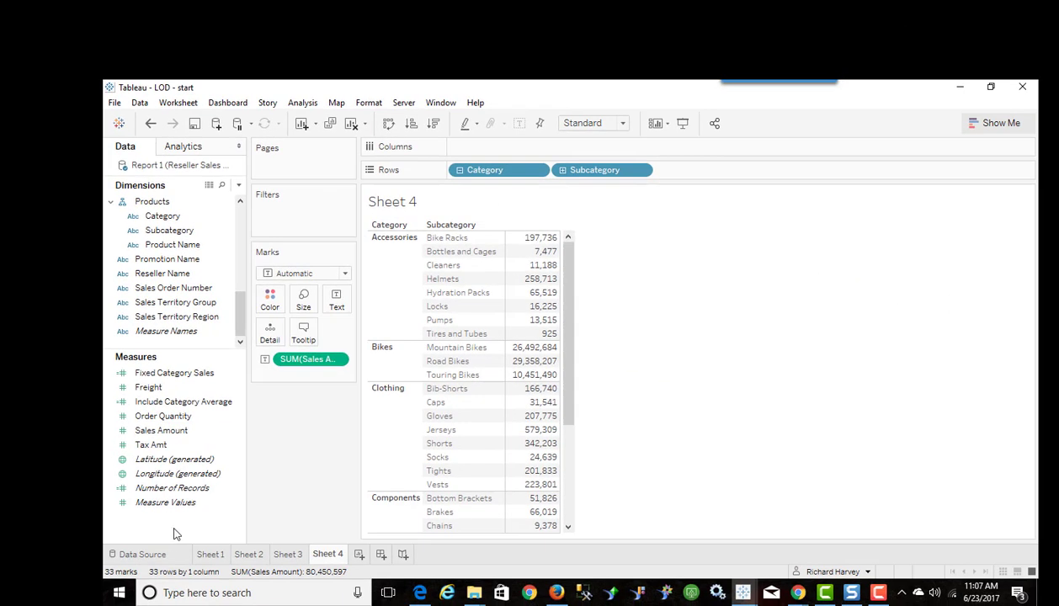
Step: Create a new calculated field and name it Exclude Subcategory
right_click(171, 516)
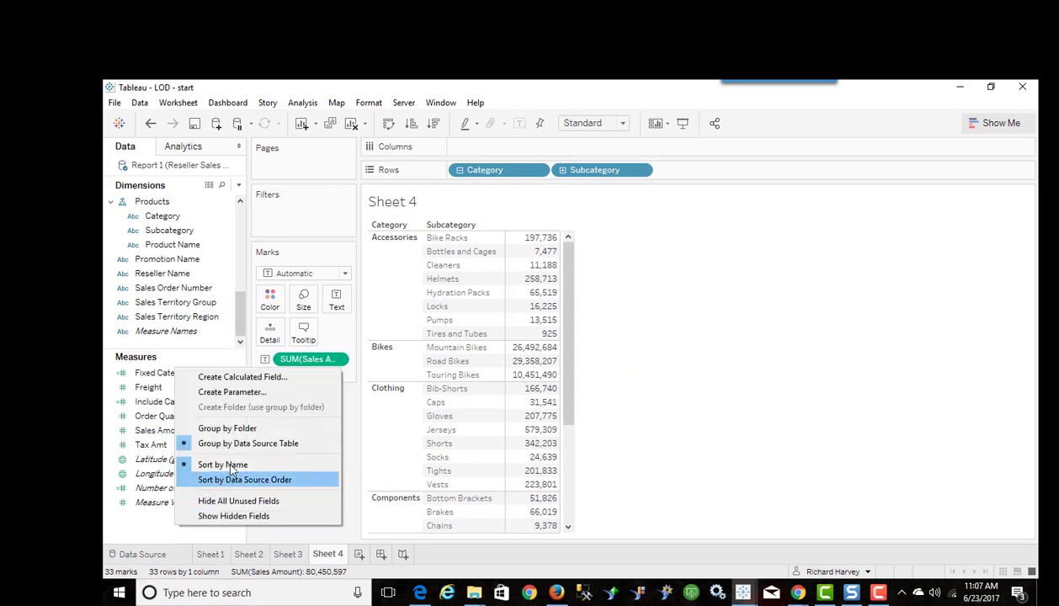
left_click(256, 369)
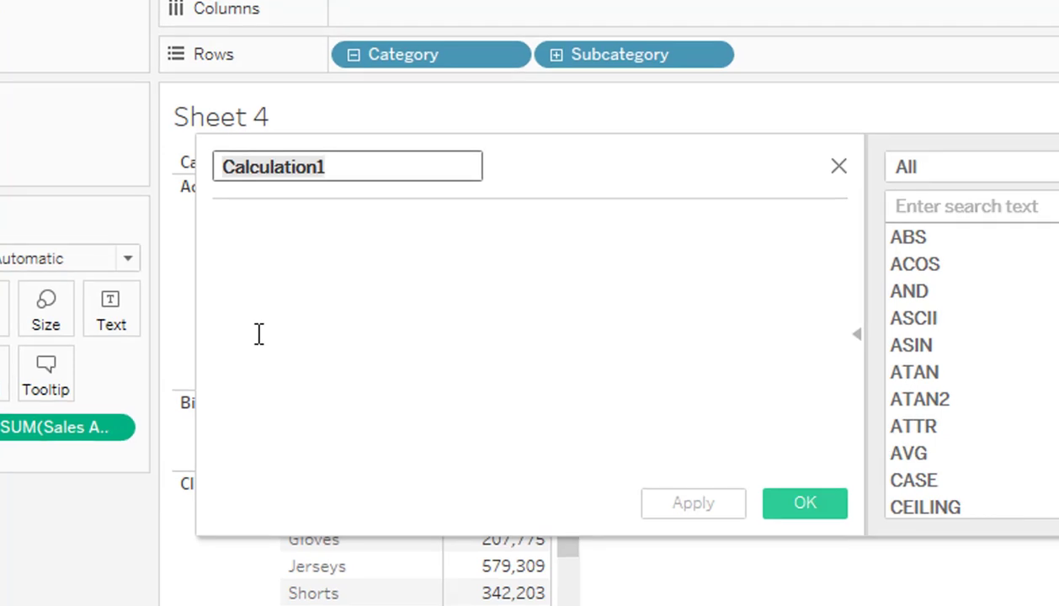
type("E")
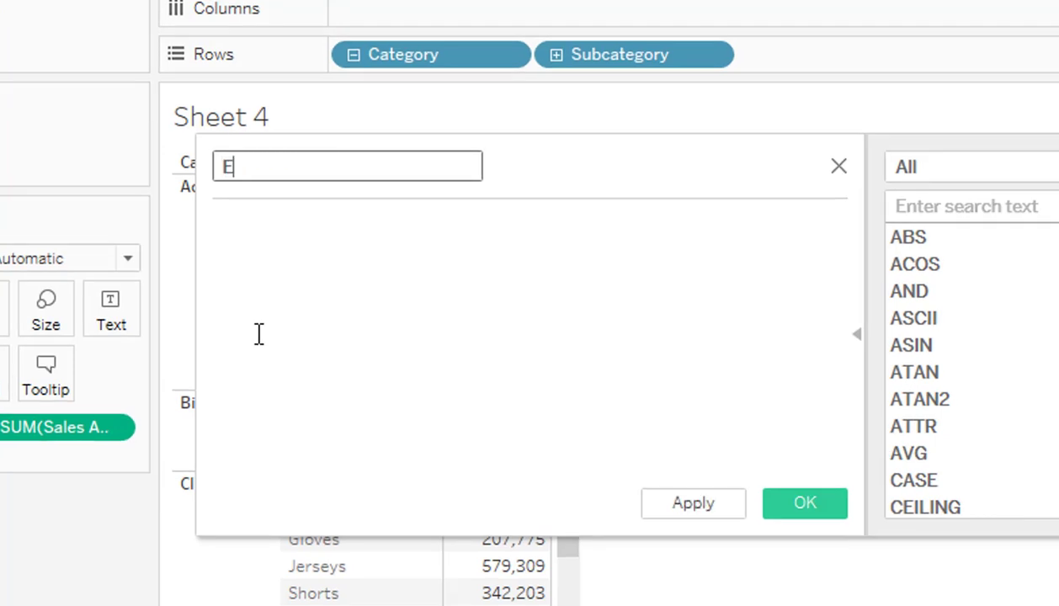
type("xclude Sub")
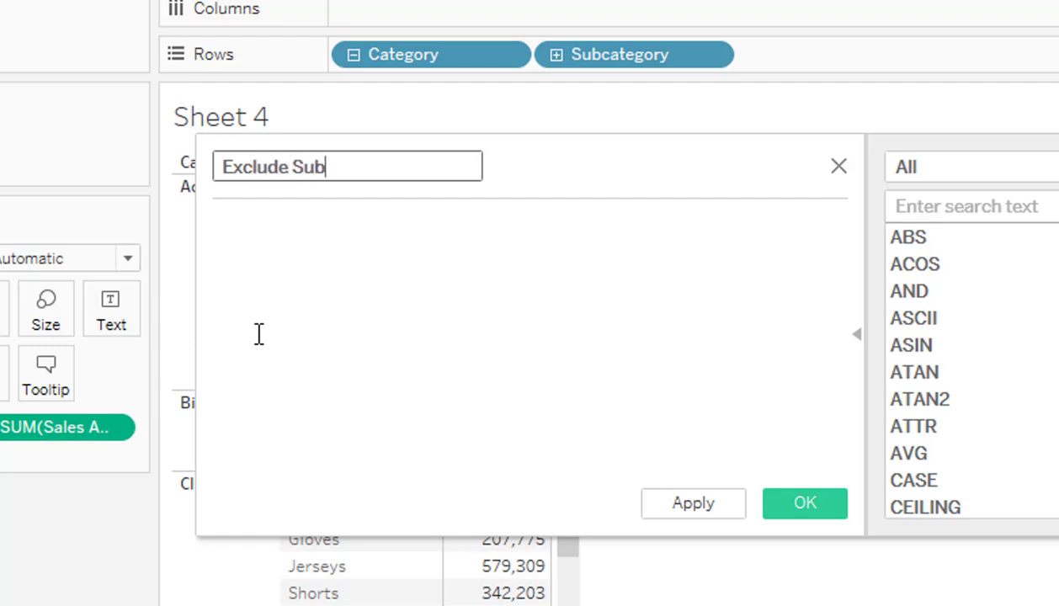
type("category")
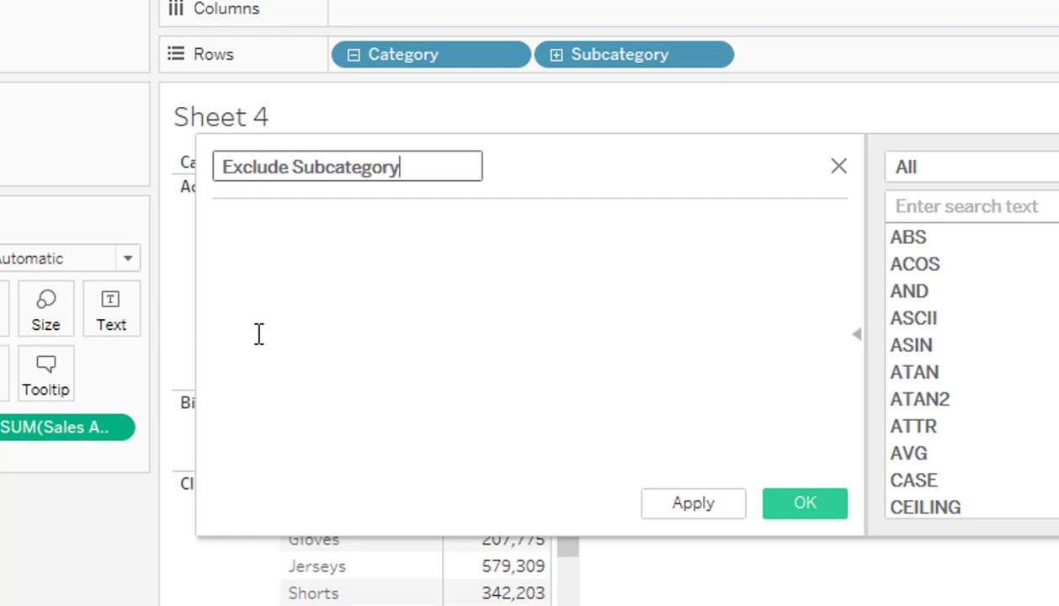
Step: Begin the Exclude Subcategory formula with an EXCLUDE expression on the Subcategory field, followed by a colon
left_click(267, 319)
type("ex")
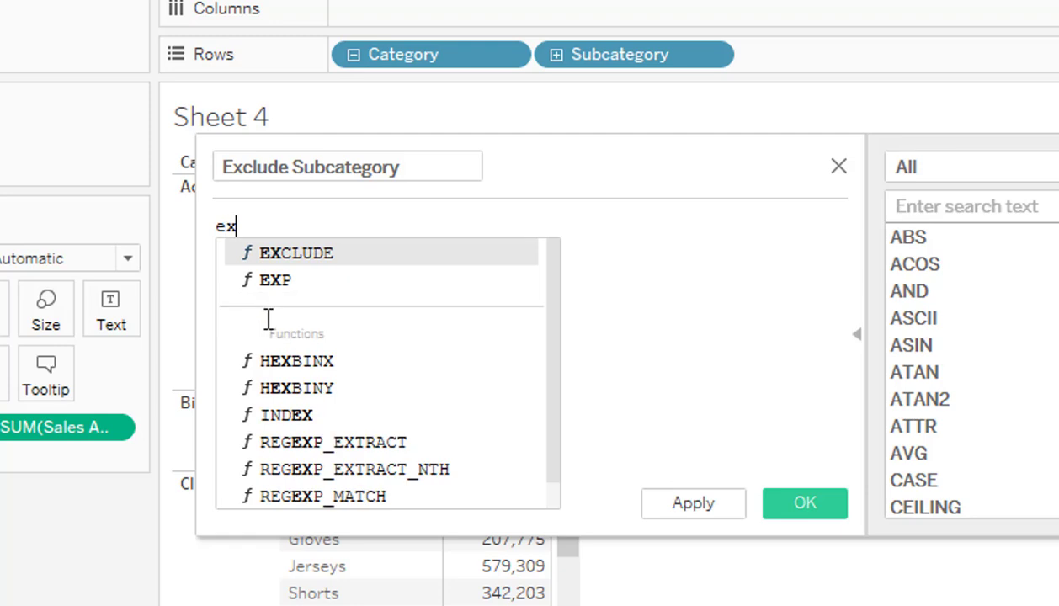
key("Return")
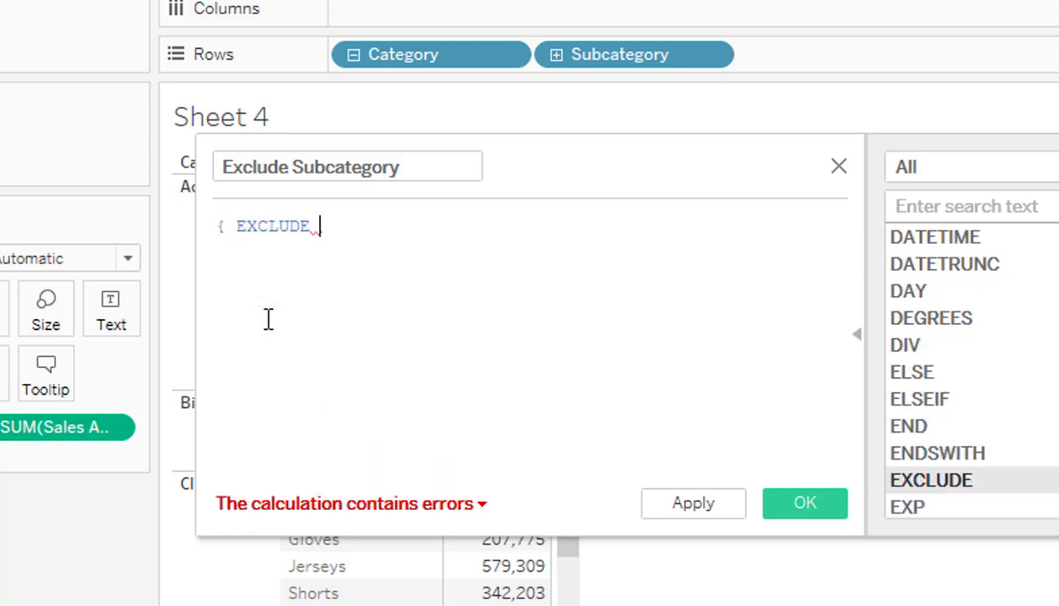
type("sub")
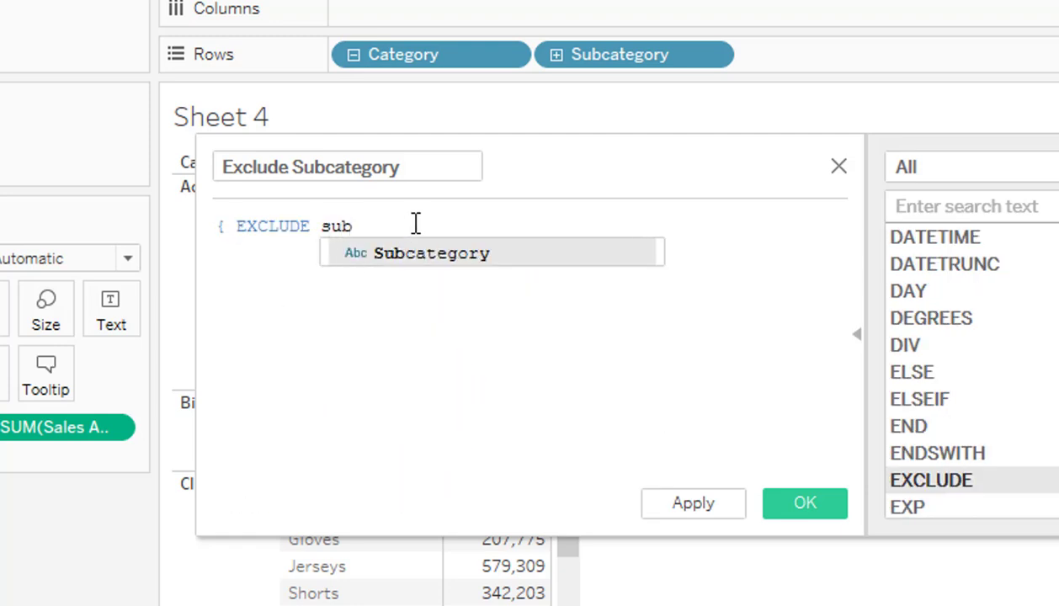
left_click(426, 254)
type(":")
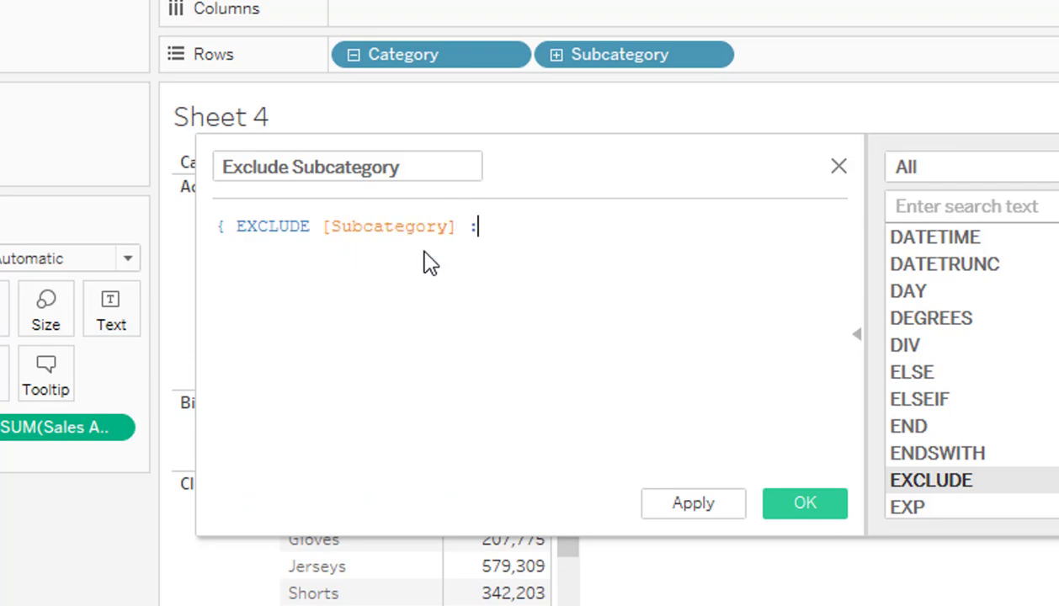
Step: Complete the formula as { EXCLUDE [Subcategory] : SUM([Sales Amount])}, apply it and save the calculated field
type(" su")
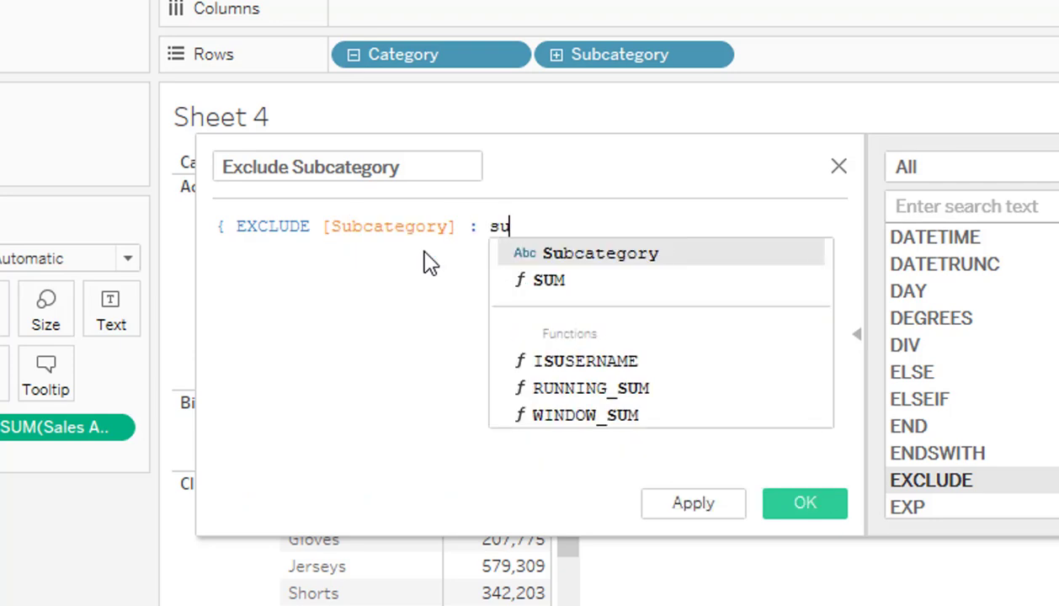
left_click(523, 285)
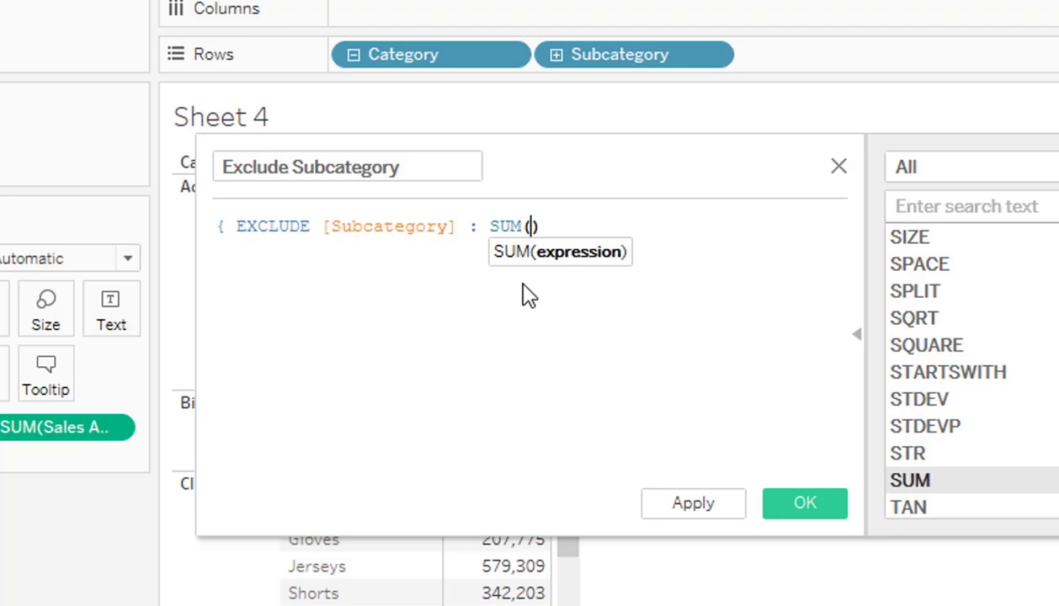
type("sal")
key("Return")
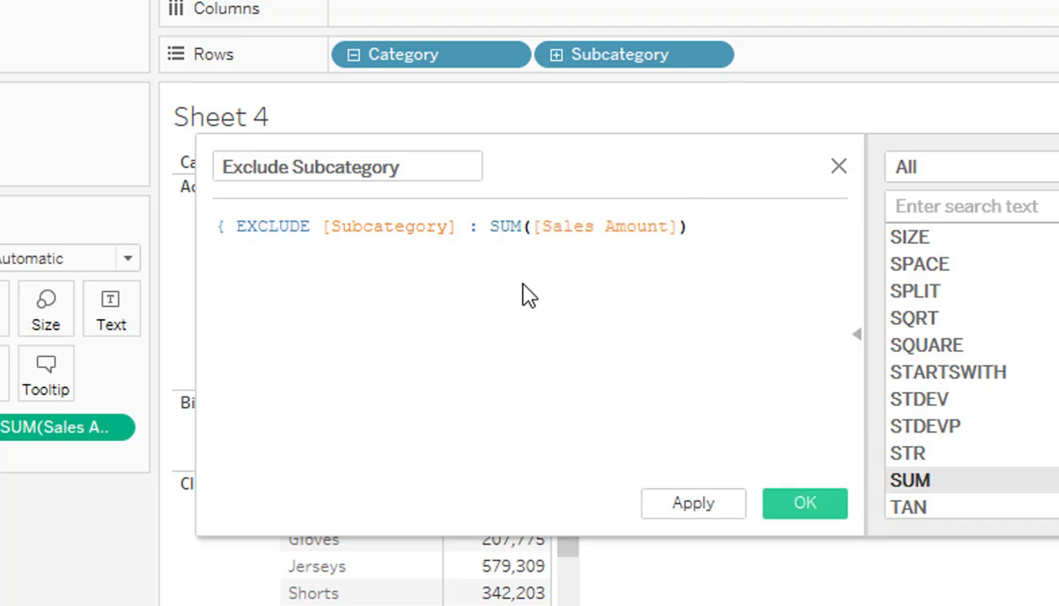
type("}")
left_click(682, 505)
left_click(802, 503)
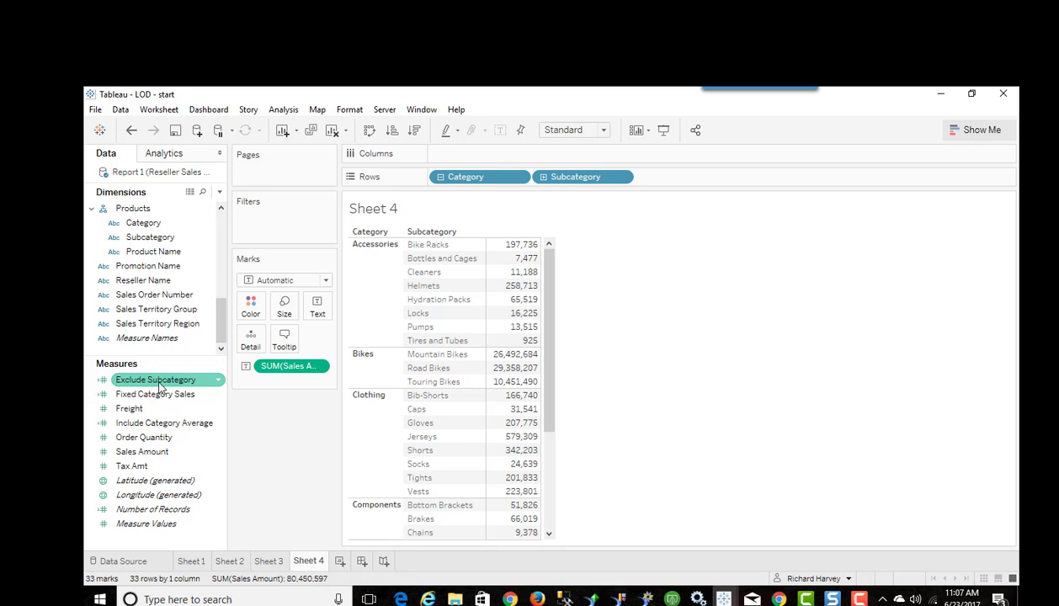
Step: Add the Exclude Subcategory measure to the table next to Sales Amount and check its value for Bike Racks
left_click_drag(156, 380, 542, 285)
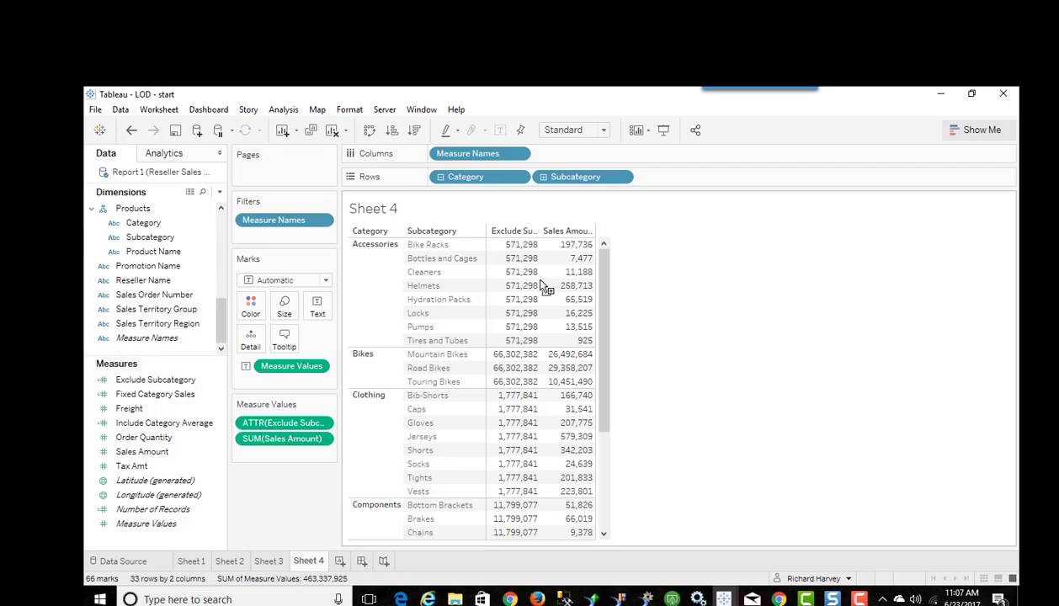
left_click(514, 244)
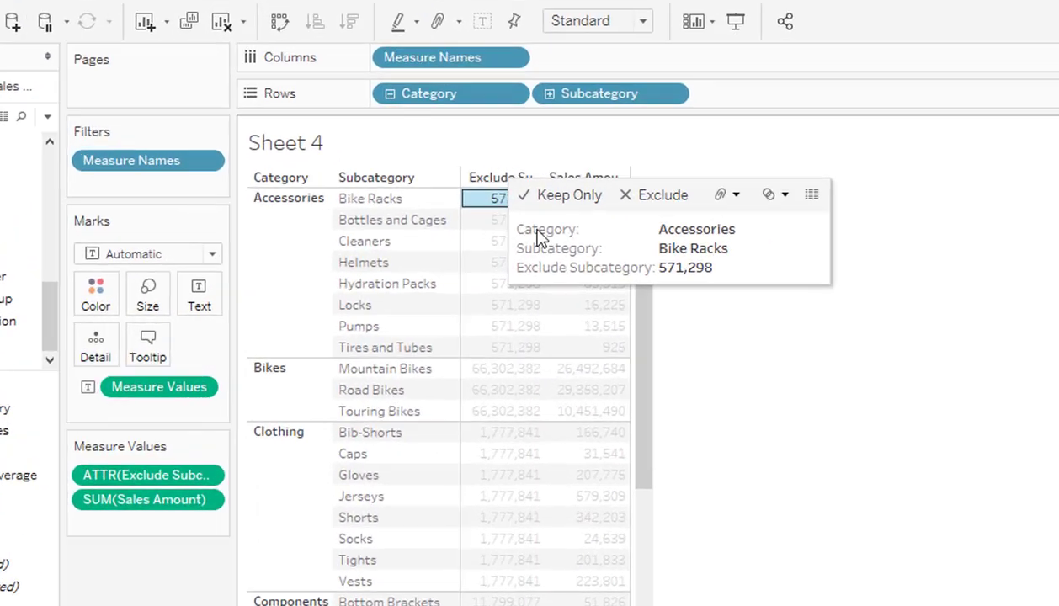
left_click(784, 317)
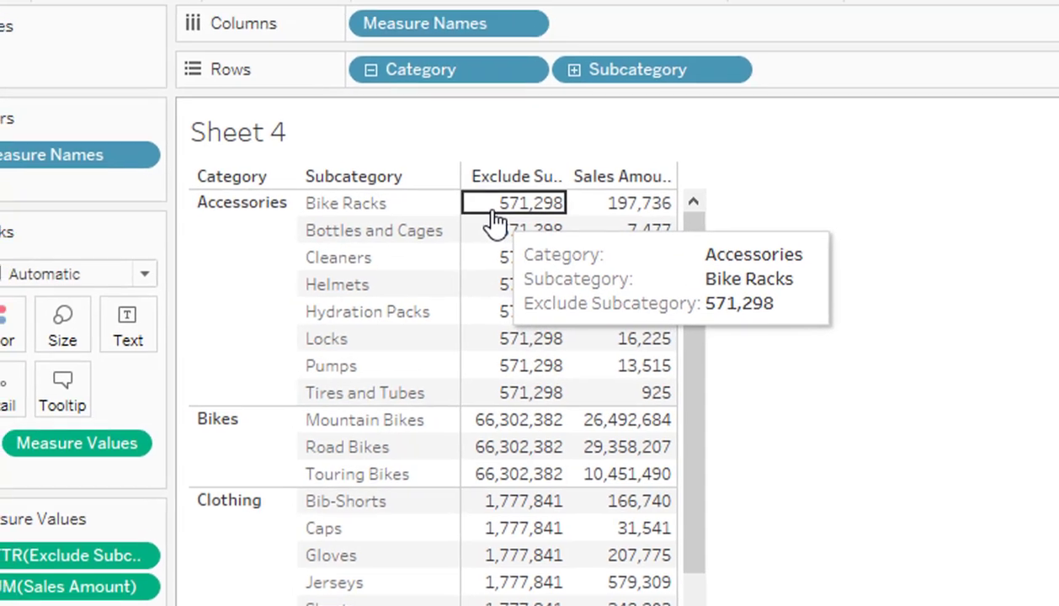
left_click(474, 170)
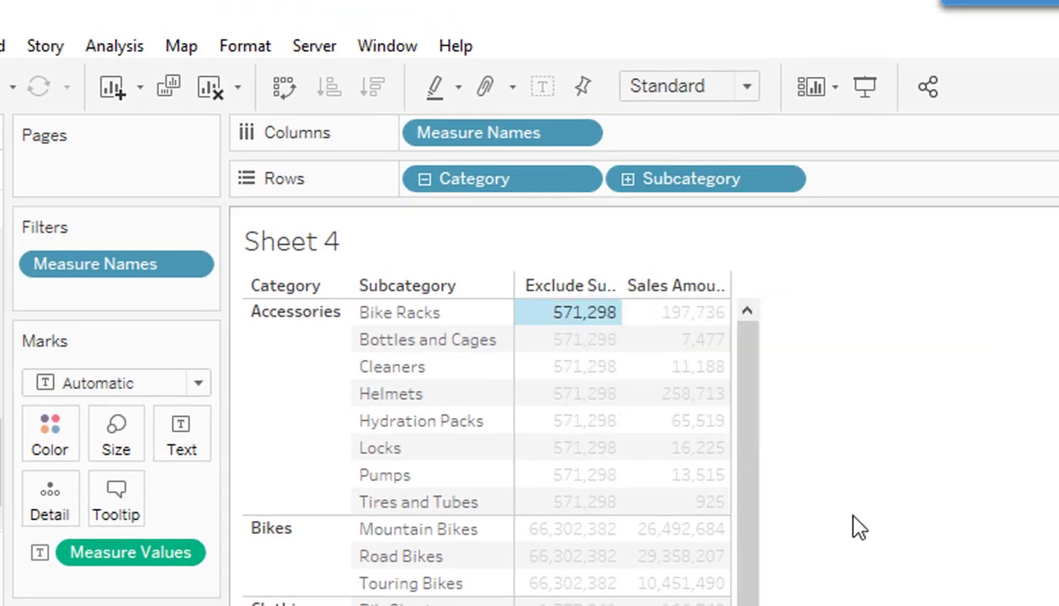
left_click(785, 519)
Step: Add all subtotals to the Category and Subcategory table
left_click(121, 46)
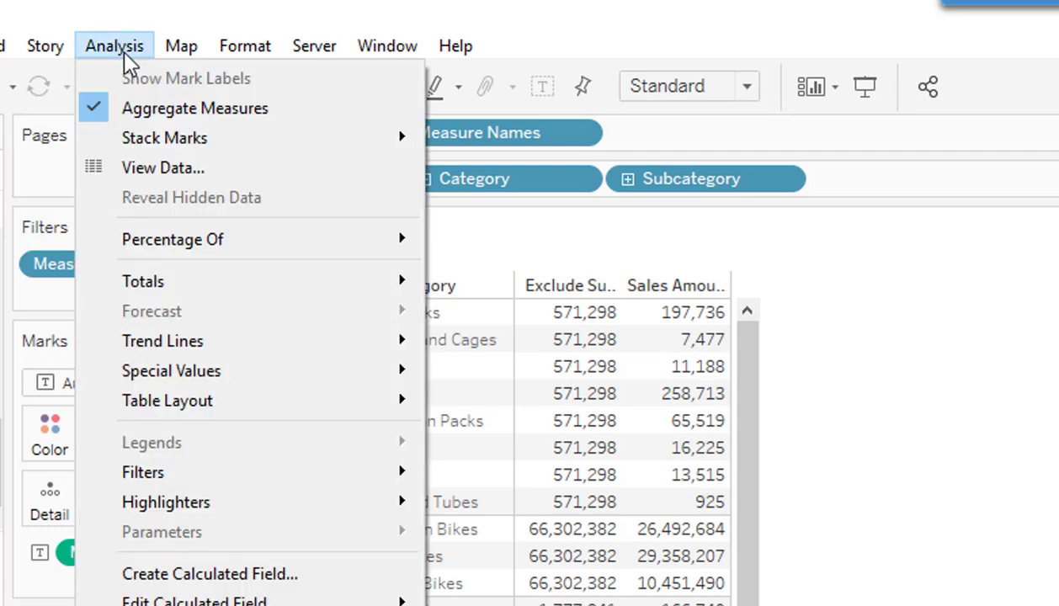
mouse_move(220, 287)
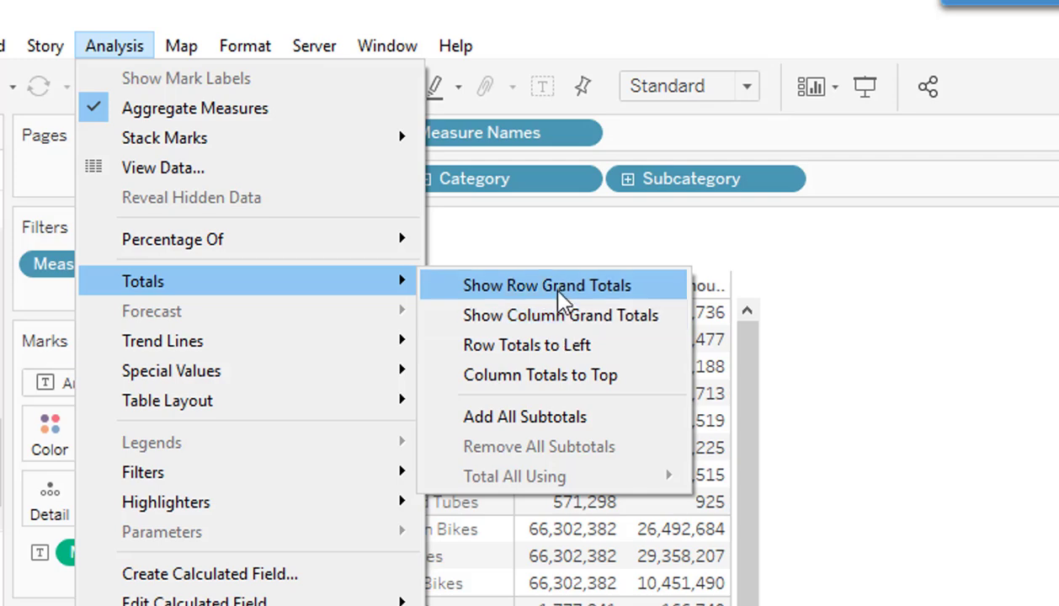
left_click(566, 425)
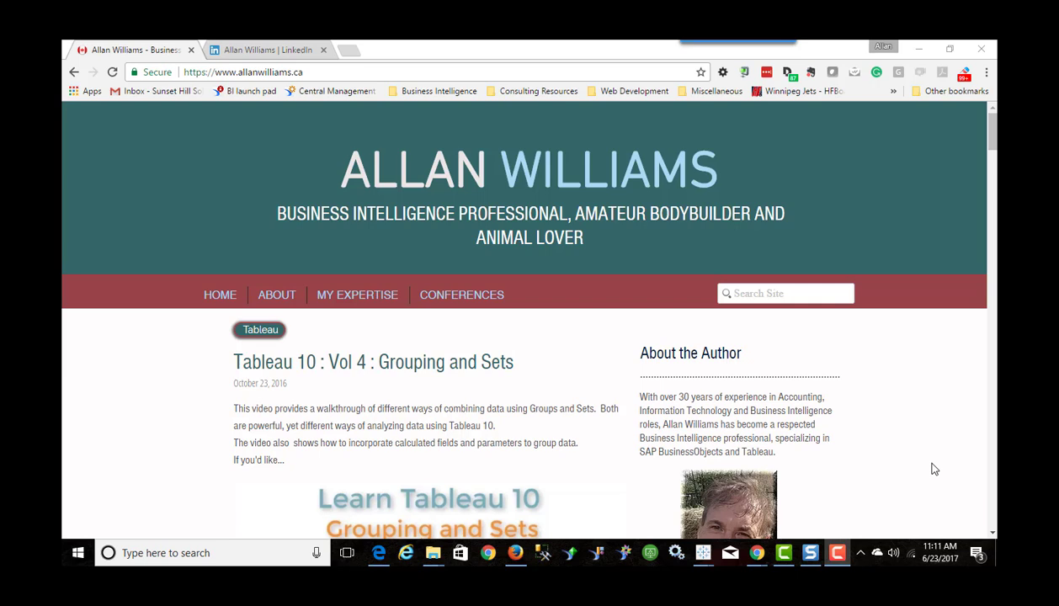
Step: In the web browser, look through the posts on the author's website and view the author's LinkedIn profile
left_click(994, 139)
left_click_drag(995, 139, 983, 256)
scroll(974, 282, "down", 15)
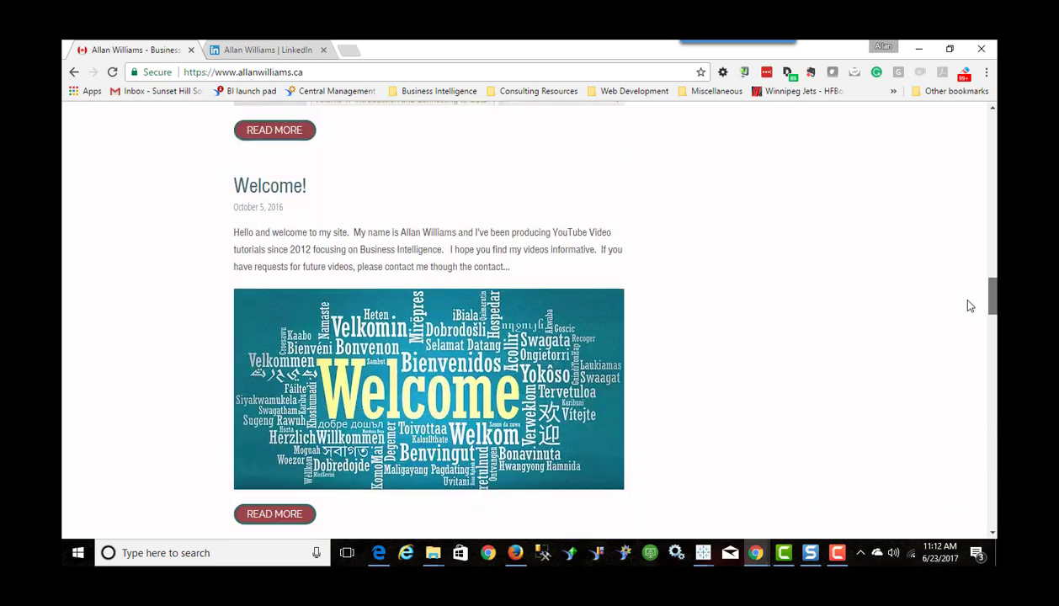
scroll(960, 404, "down", 10)
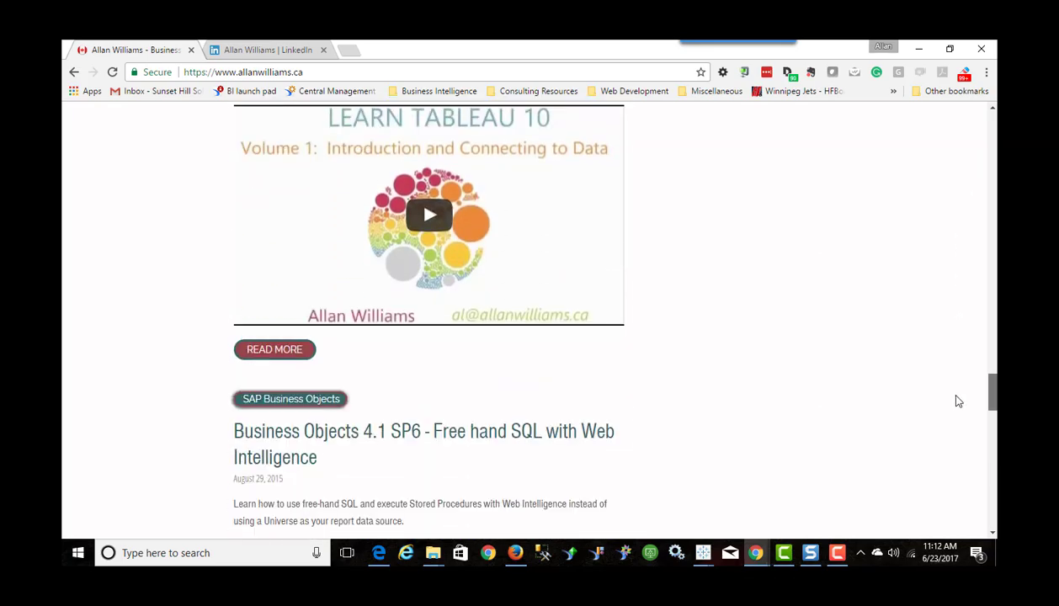
scroll(976, 354, "up", 15)
scroll(980, 253, "up", 10)
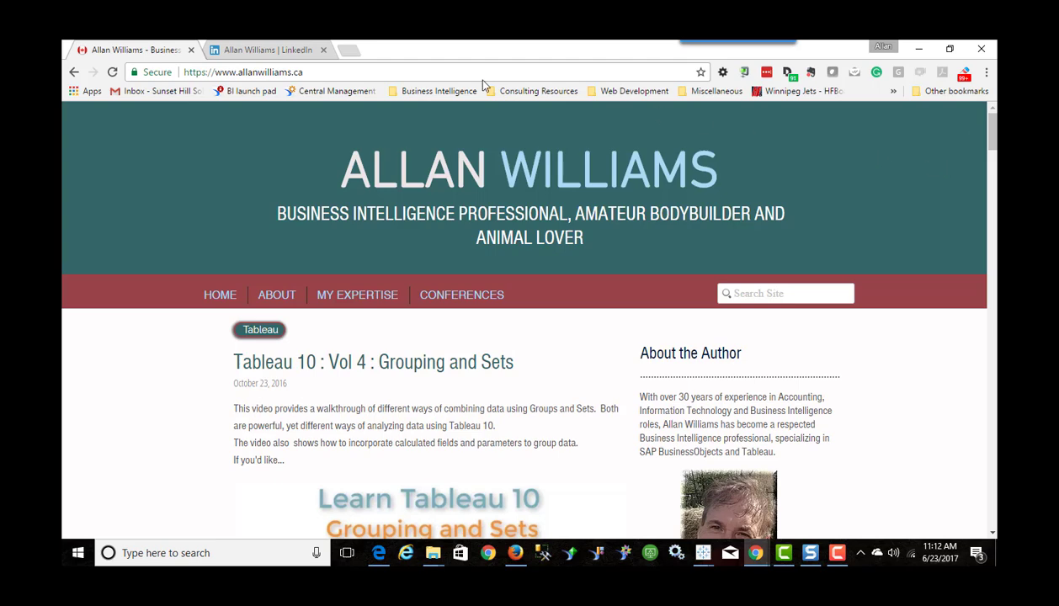
left_click(262, 59)
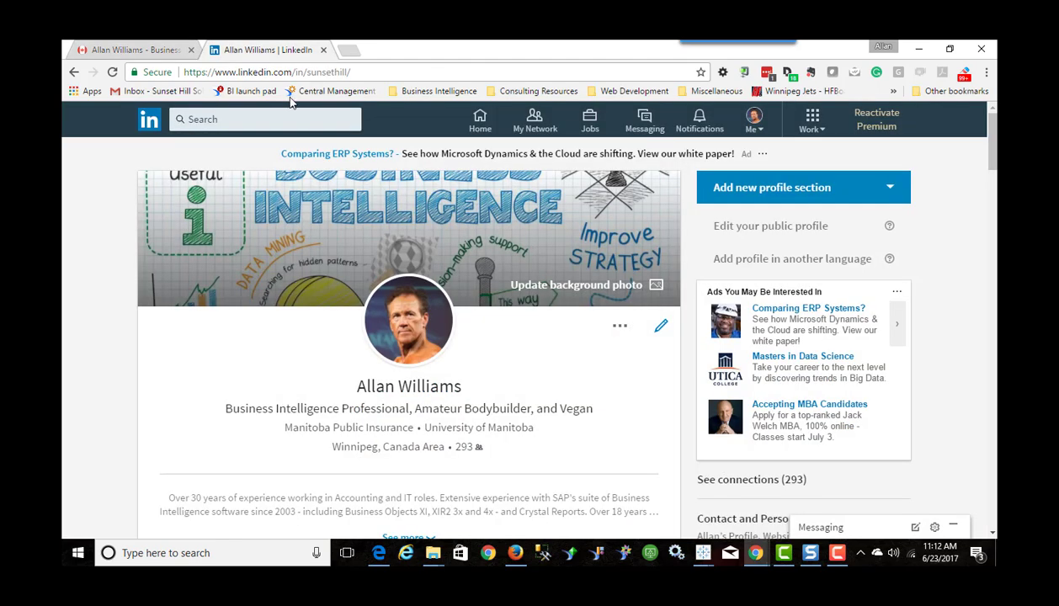